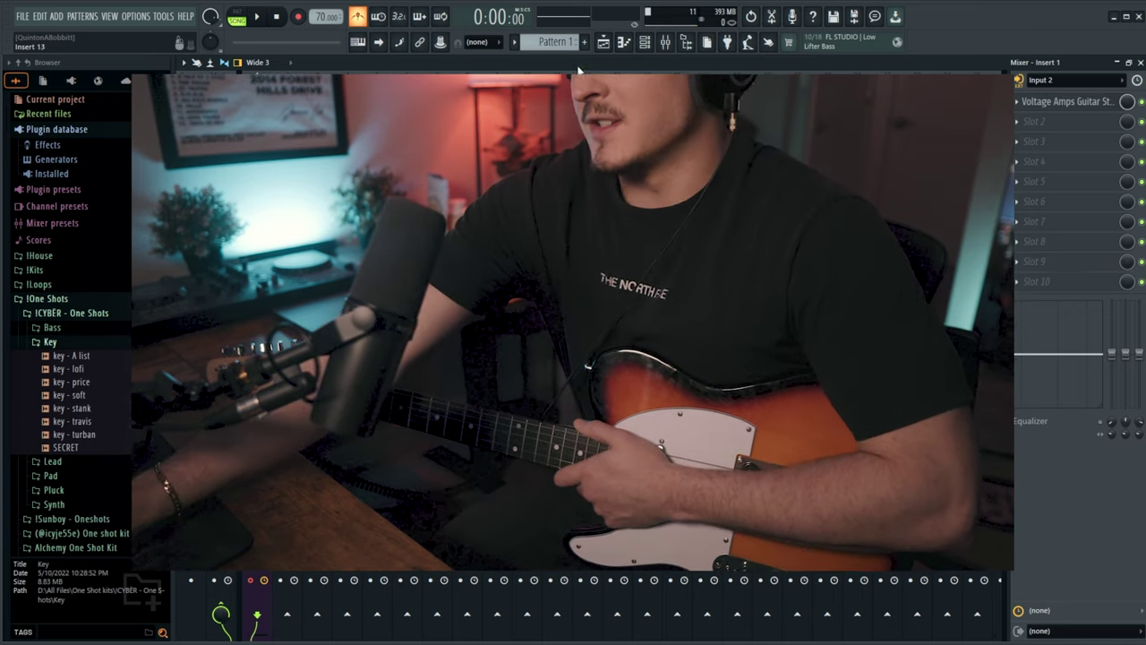
Open the playlist with the recorded guitar take.
left_click(603, 42)
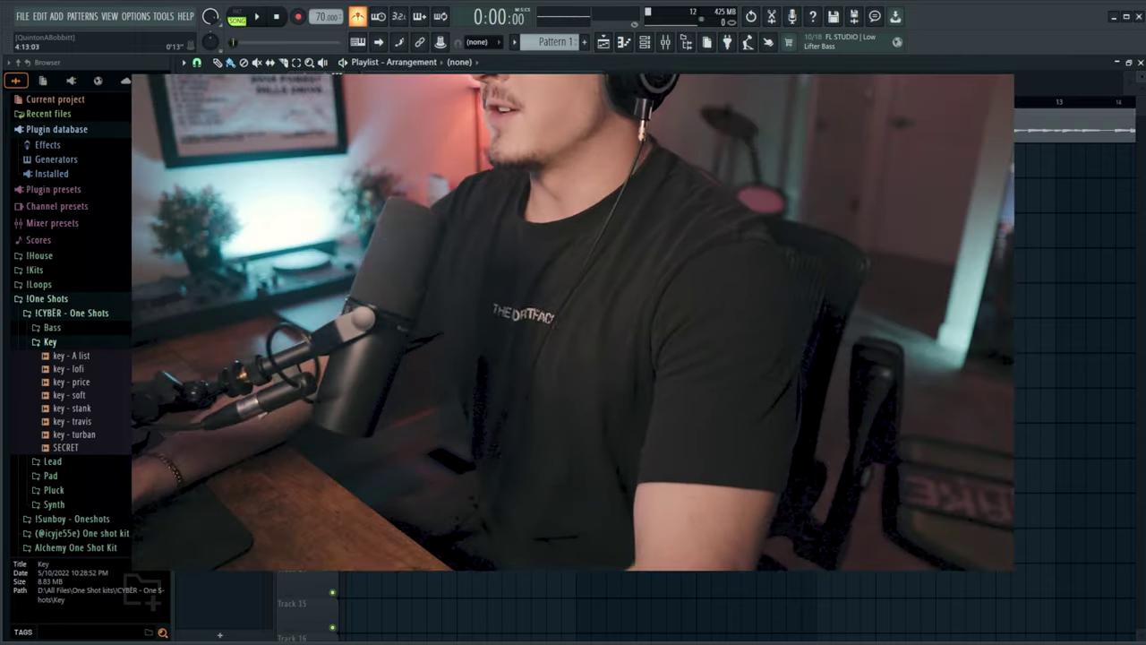
scroll(617, 323, "down", 4)
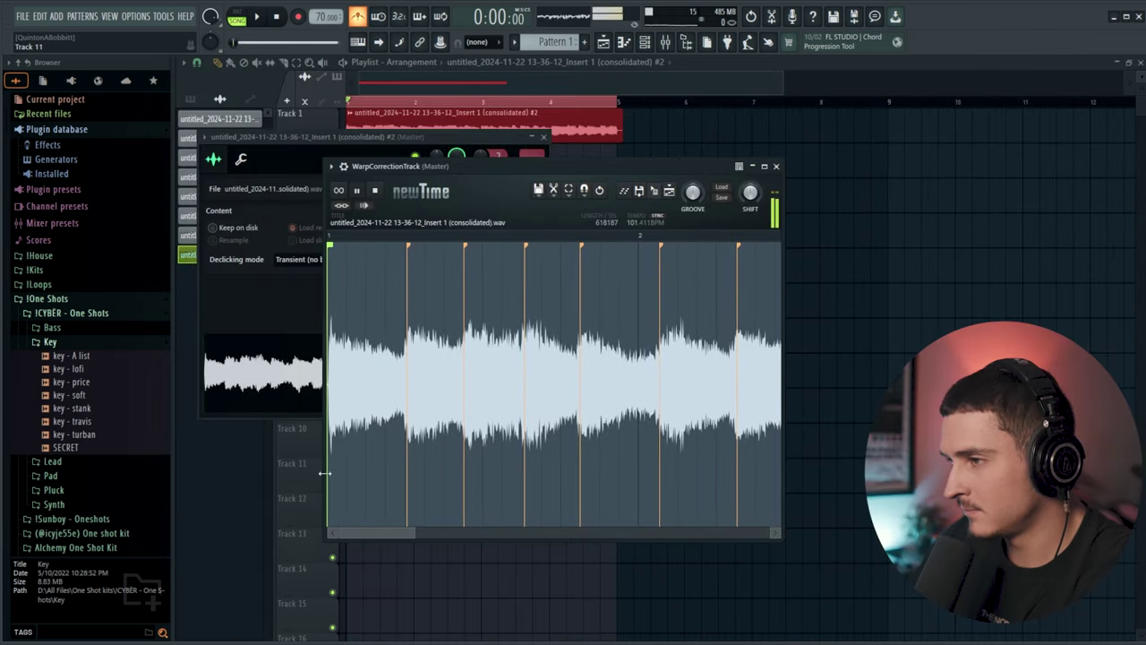
Play through the guitar recording in Newtime and move the warp marker just after bar 4 onto the bar line.
scroll(556, 436, "down", 5)
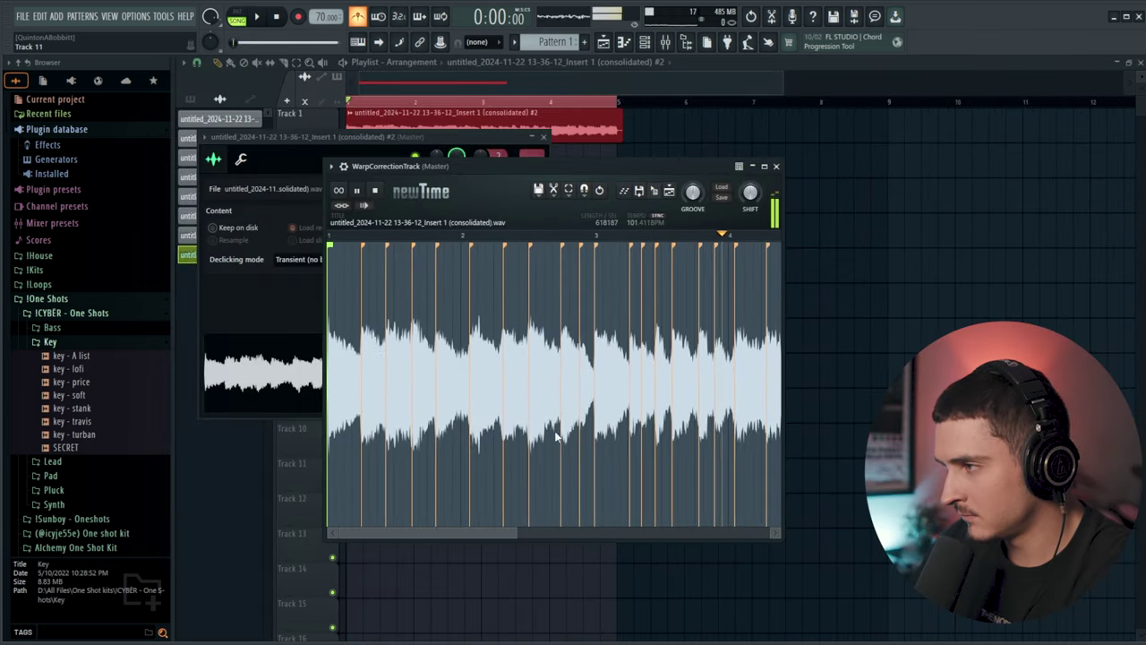
key("space")
left_click_drag(459, 532, 502, 524)
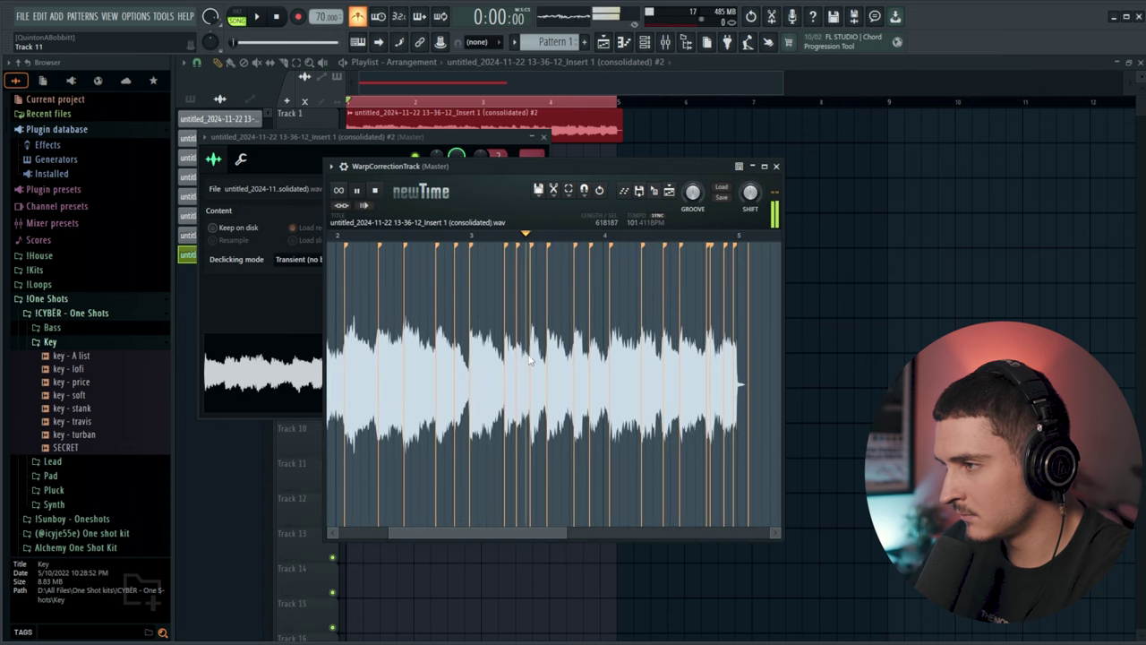
key("space")
key("space")
scroll(538, 355, "up", 1)
scroll(533, 358, "up", 2)
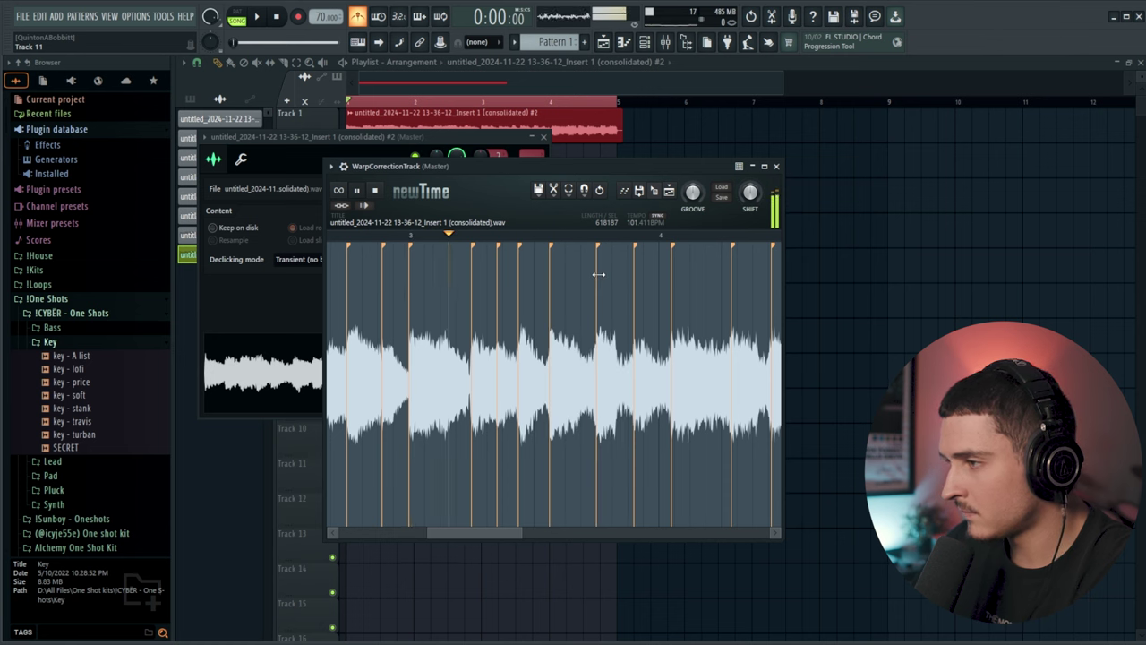
left_click_drag(441, 537, 498, 540)
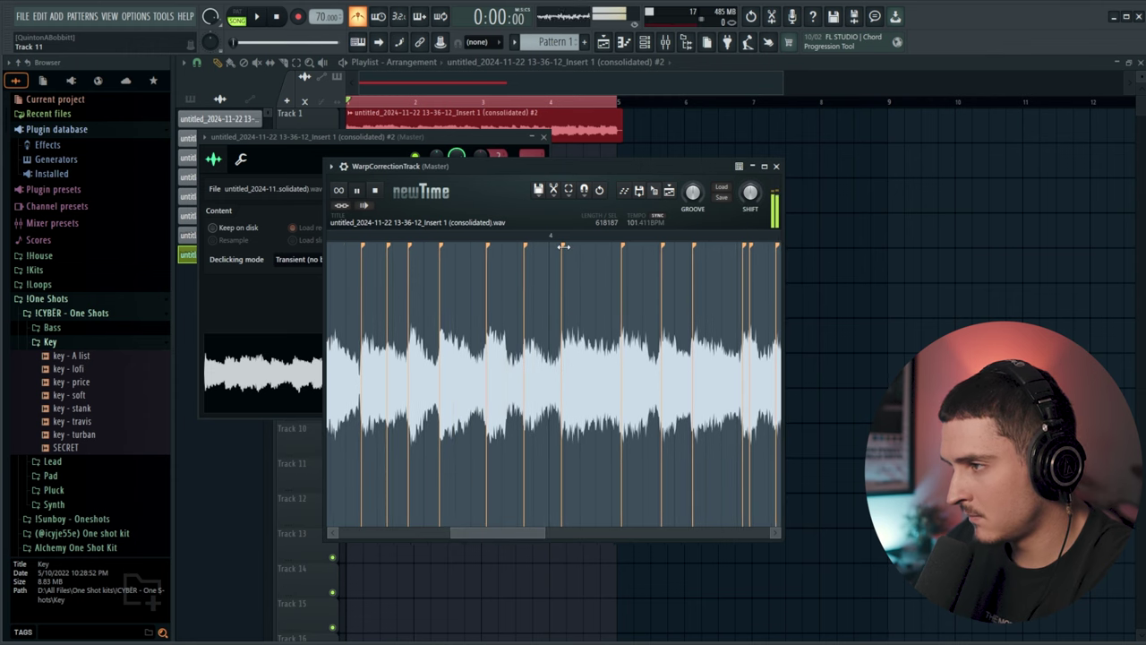
left_click_drag(563, 248, 557, 248)
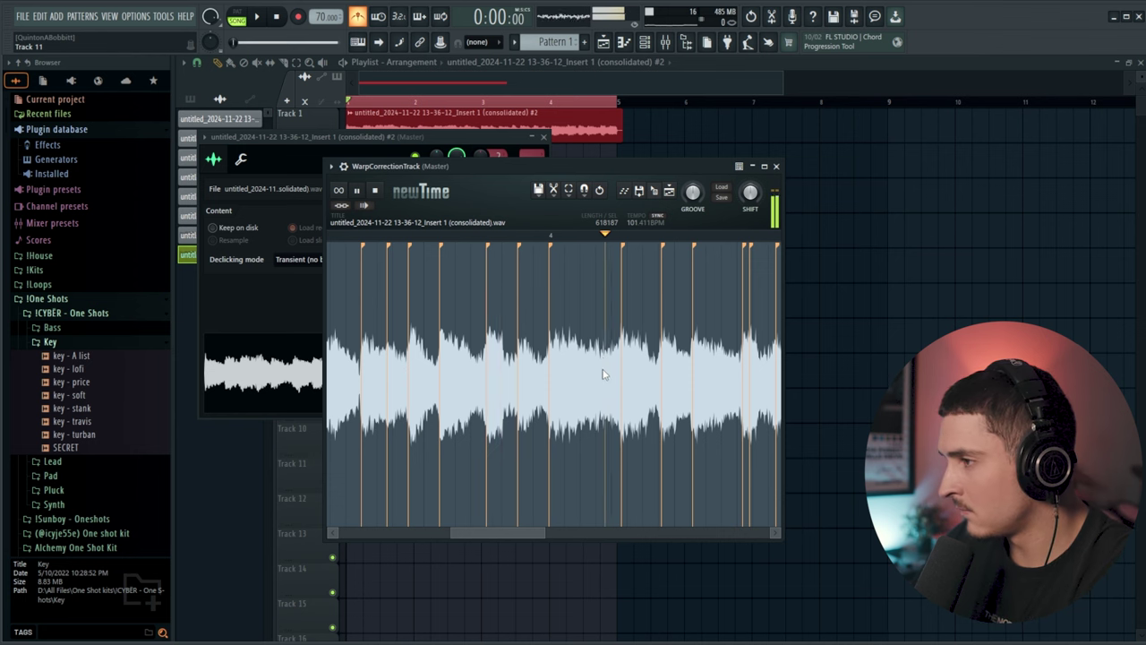
scroll(615, 293, "down", 2)
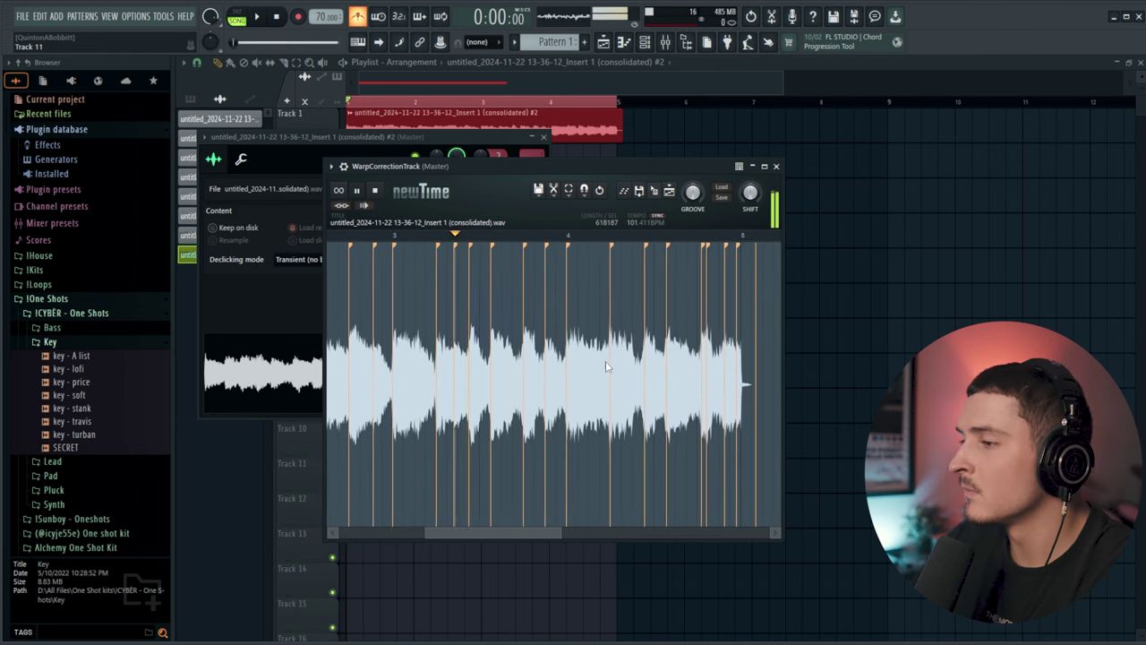
left_click_drag(488, 540, 528, 529)
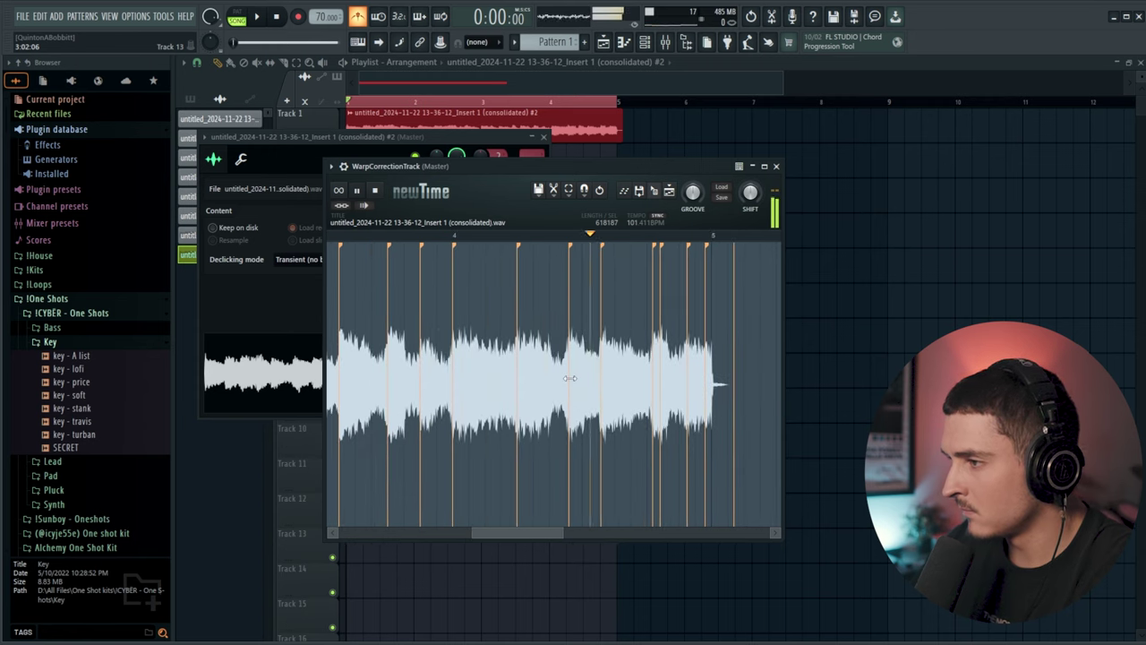
Replace the original guitar clip on Track 1 with the warped version and play it back.
right_click(447, 131)
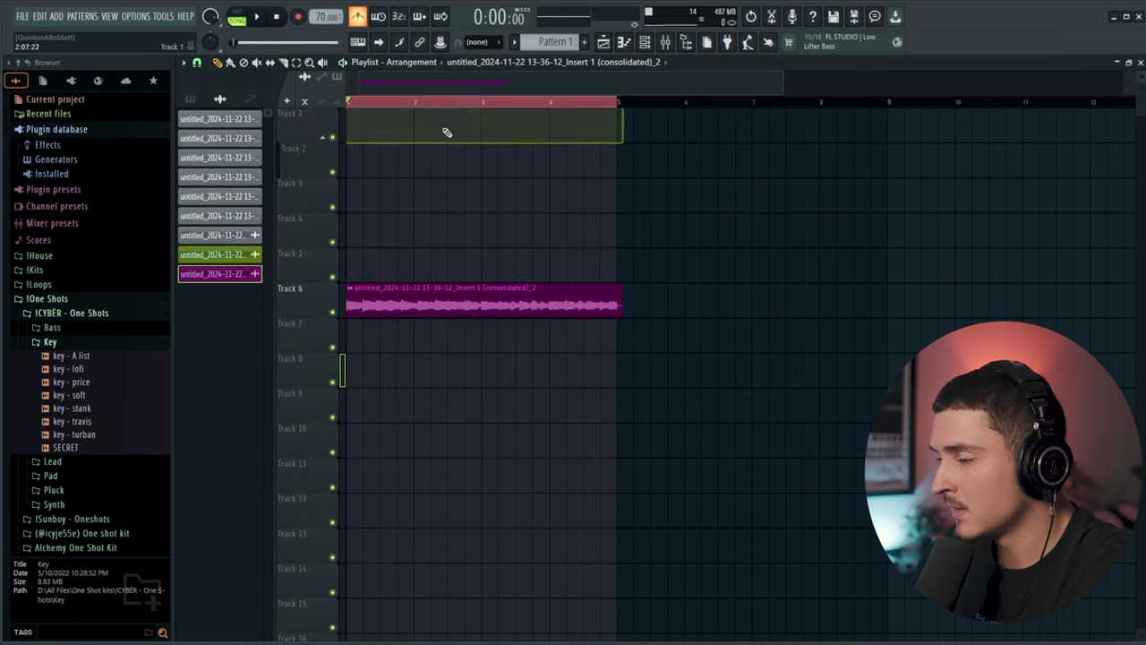
key("space")
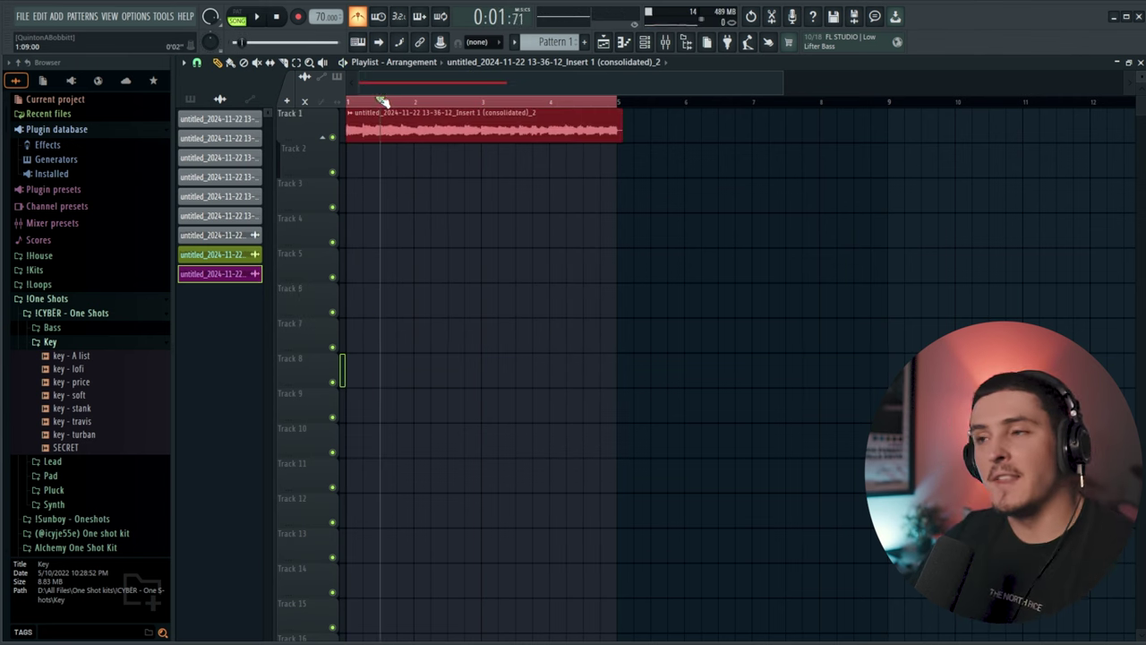
key("space")
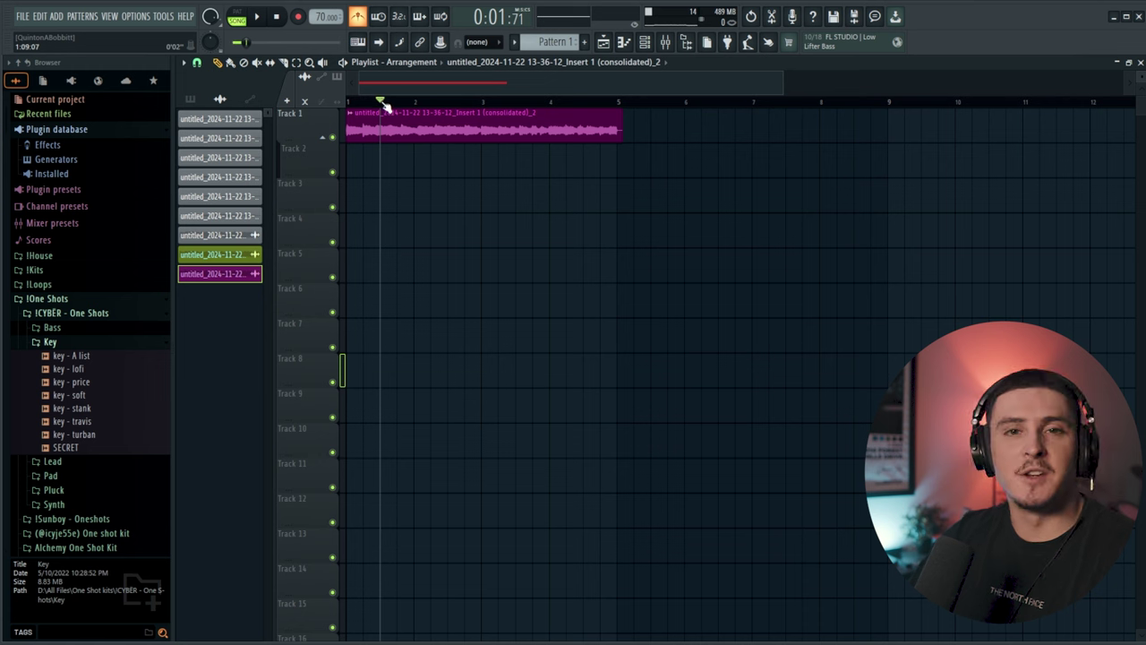
Load Fruity Reeverb 2 into the first effect slot of mixer Insert 2 and listen to the guitar through it.
left_click(645, 43)
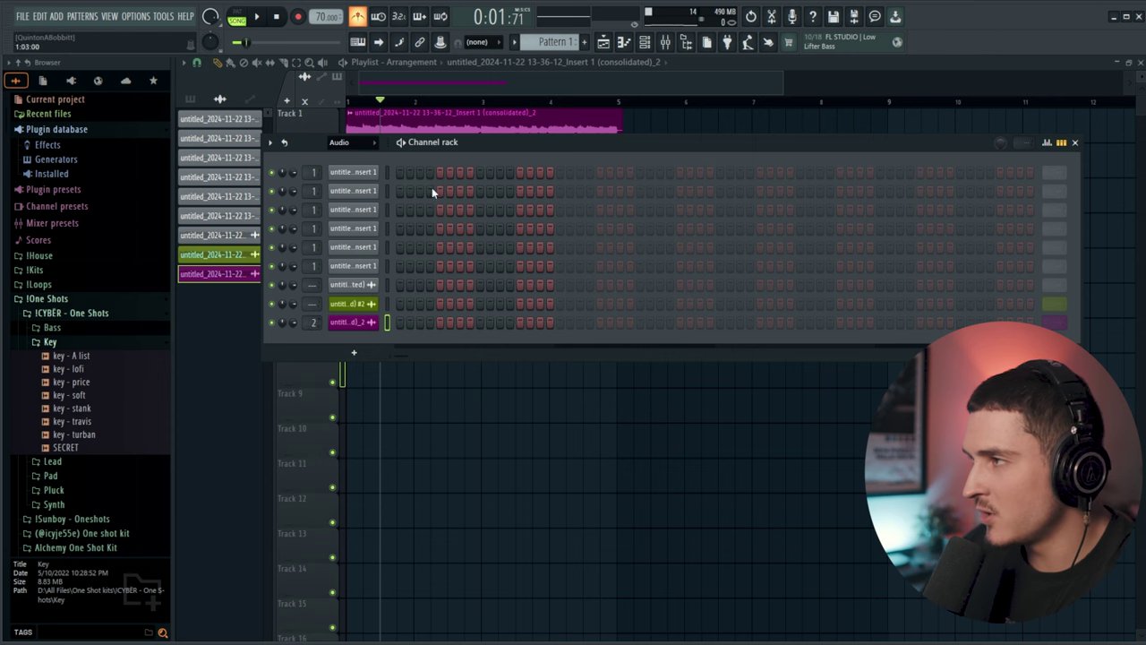
left_click(666, 43)
left_click(1048, 104)
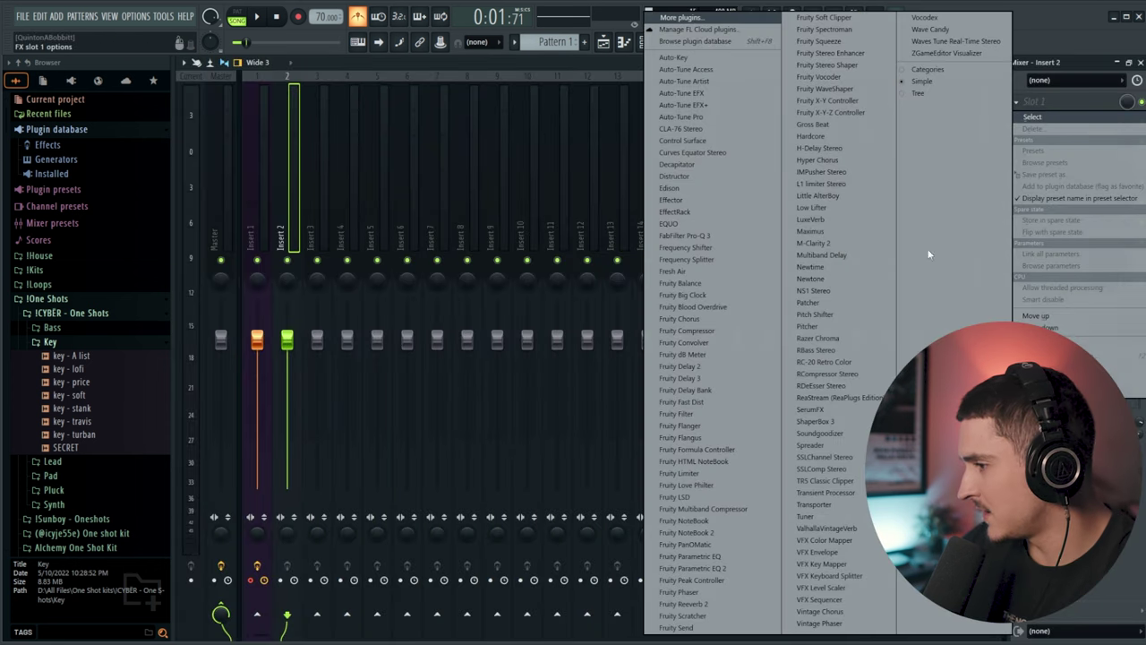
left_click(688, 604)
left_click_drag(327, 46, 243, 49)
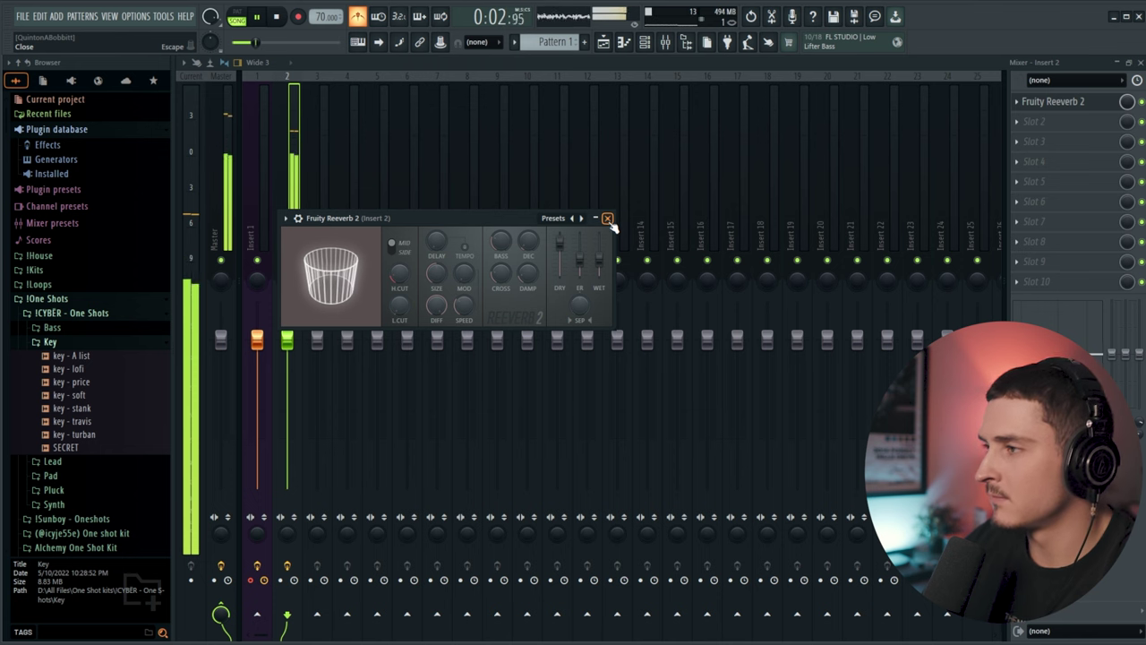
left_click(607, 218)
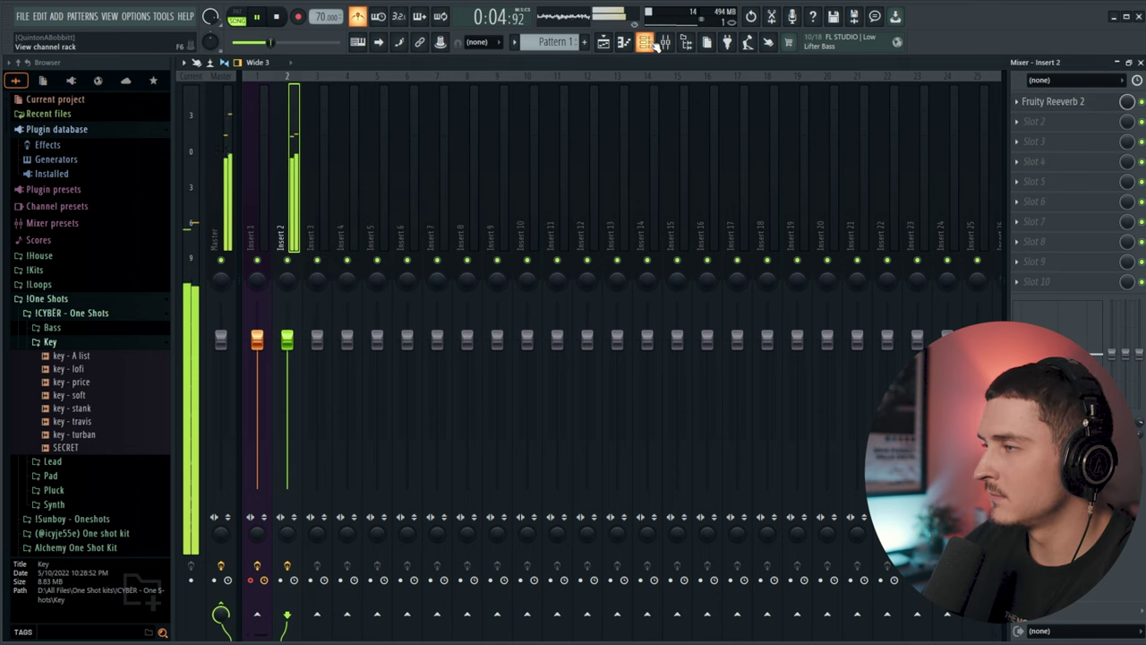
Add a Kontakt instrument as a new channel in the channel rack.
left_click(646, 43)
left_click(337, 353)
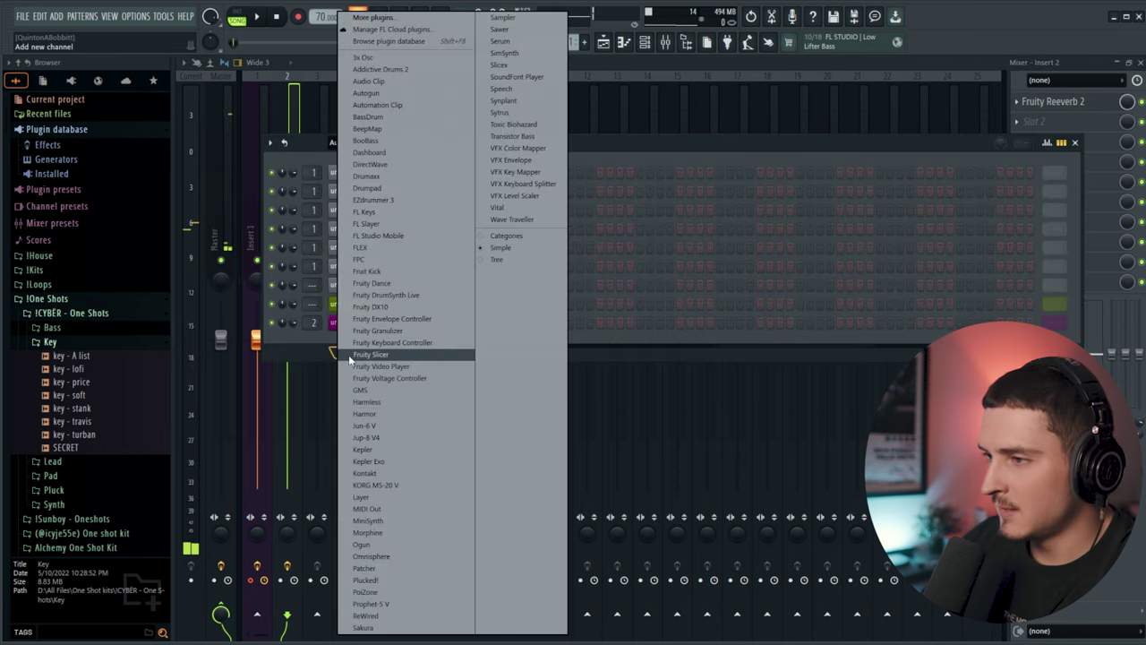
left_click(404, 474)
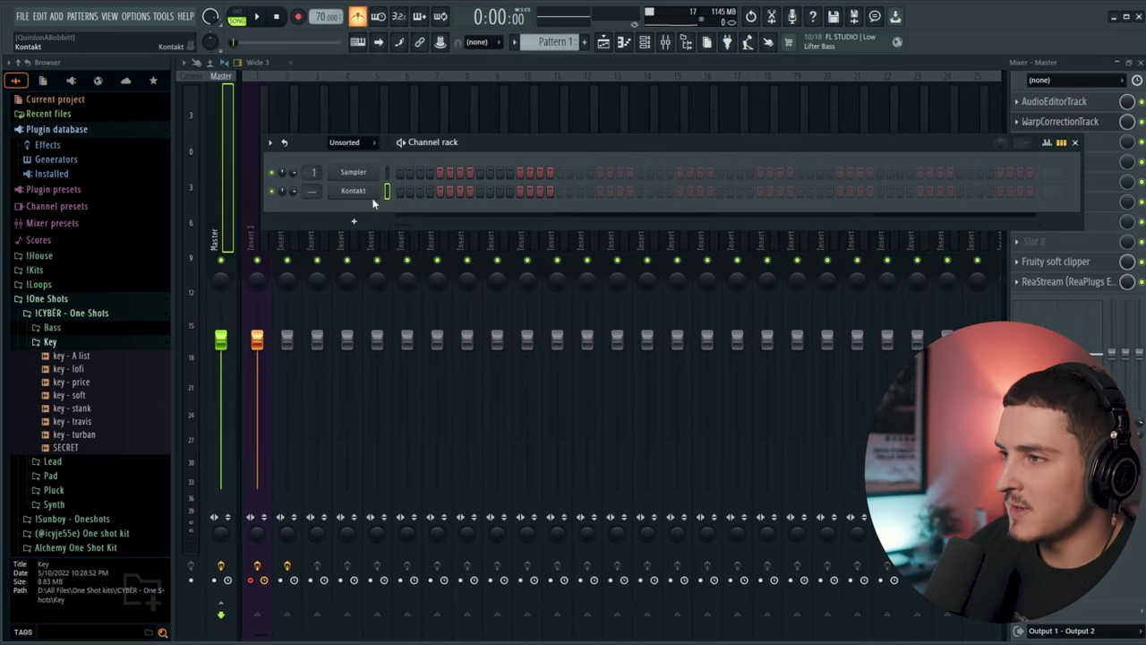
Open the piano roll of the Kontakt channel and place an F4 note at the start of bar 1.
right_click(373, 194)
left_click(387, 190)
left_click(235, 262)
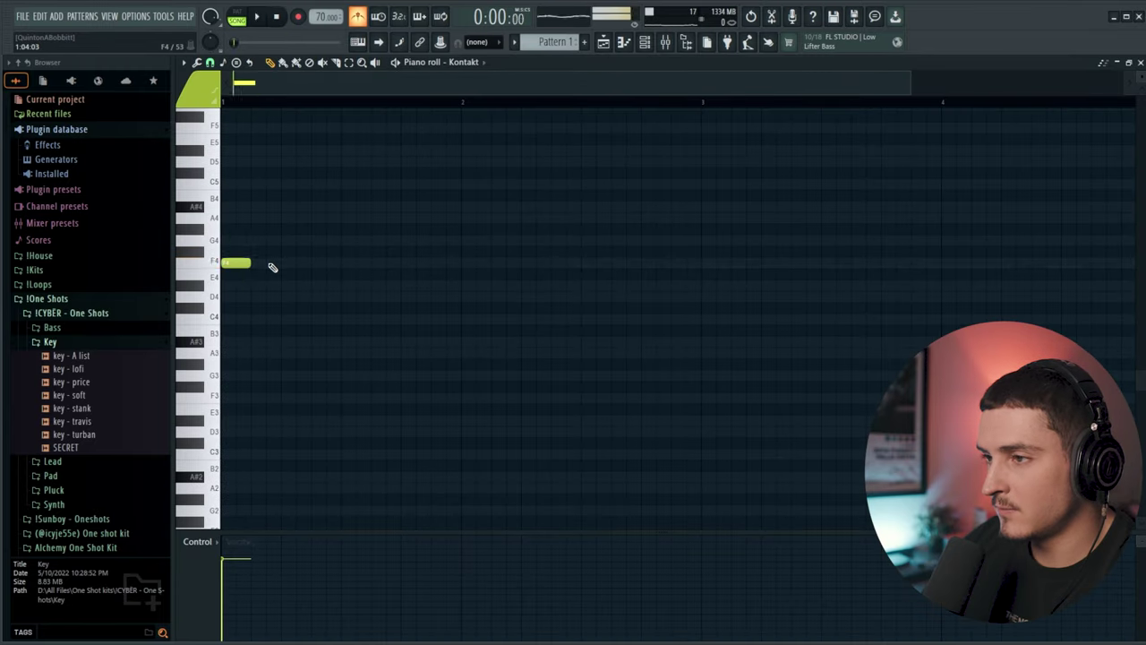
Transpose the first note down by semitones to G3, auditioning it against the guitar.
key("shift+Down")
key("space")
key("space")
key("shift+Down")
key("space")
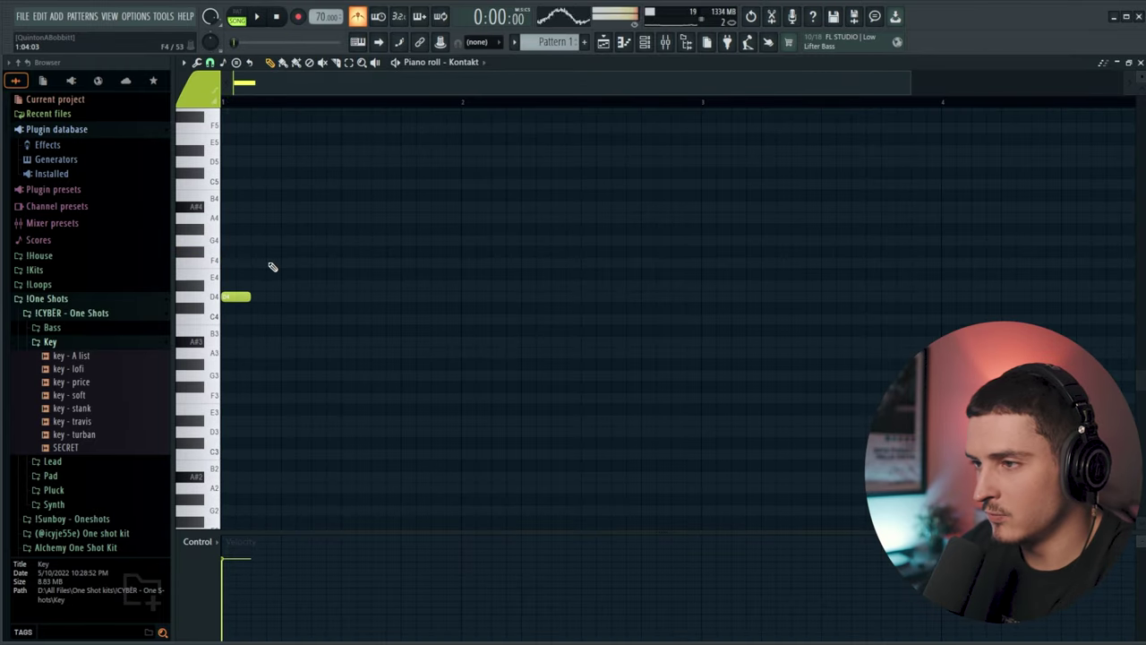
key("shift+Down")
key("shift+Down")
key("shift+Down")
key("shift+Down")
key("space")
key("shift+Down")
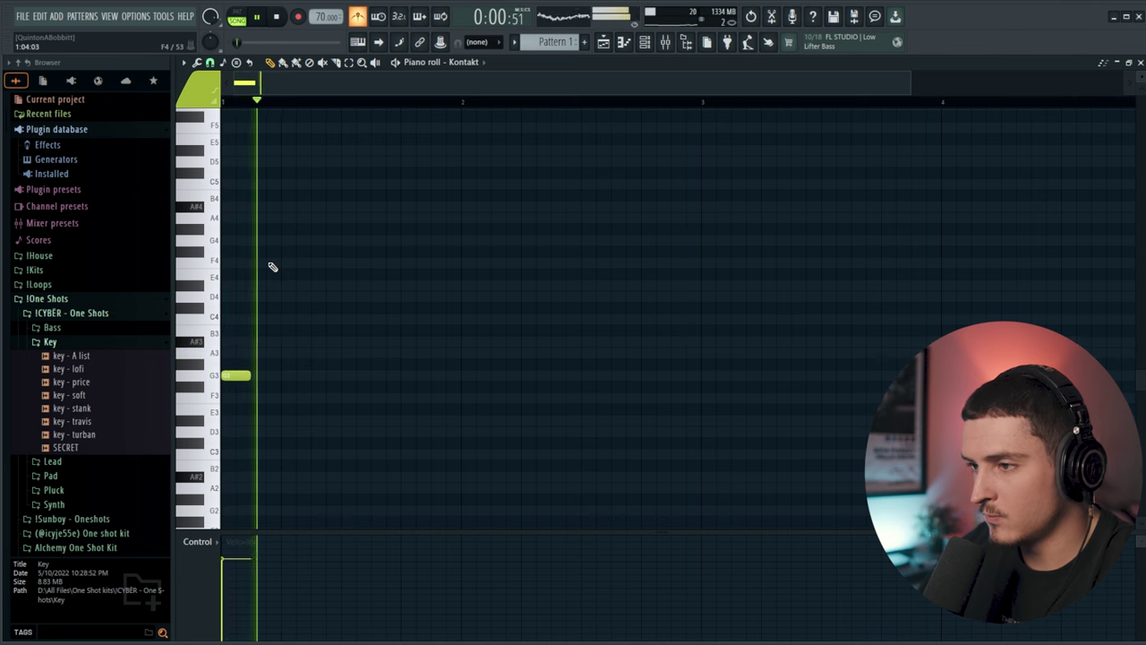
Fill bars 1 and 2 with repeated G3 notes and make the sixth note start slightly later.
mouse_move(255, 376)
left_mouse_down()
mouse_move(485, 385)
mouse_move(532, 460)
left_mouse_up()
scroll(427, 109, "down", 1)
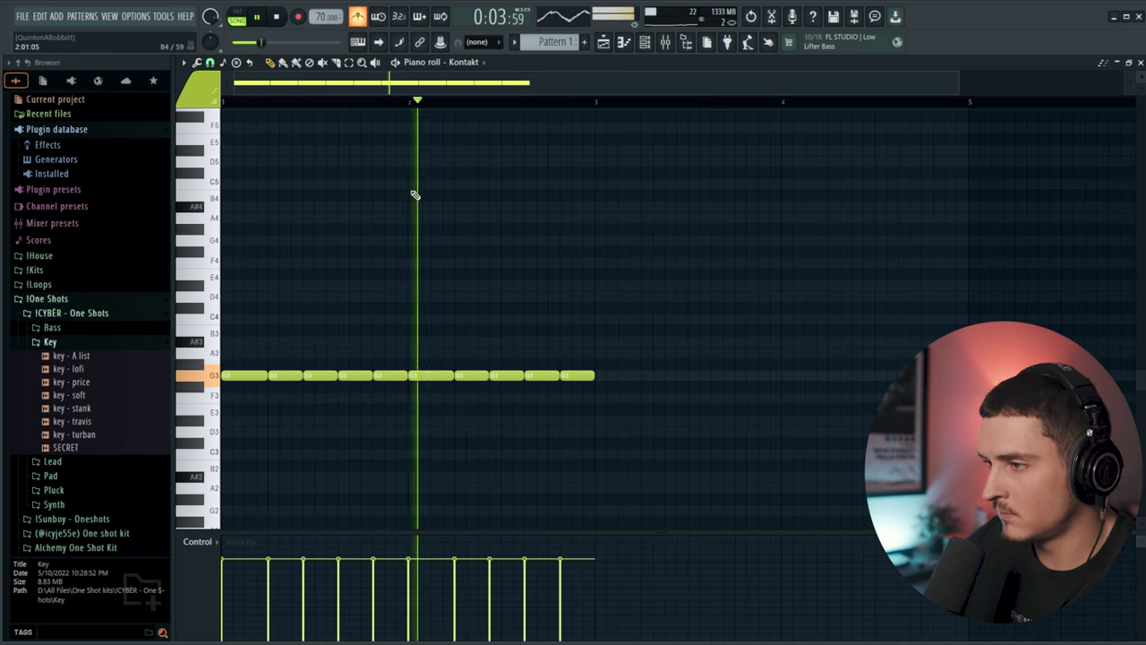
left_click_drag(434, 377, 445, 376)
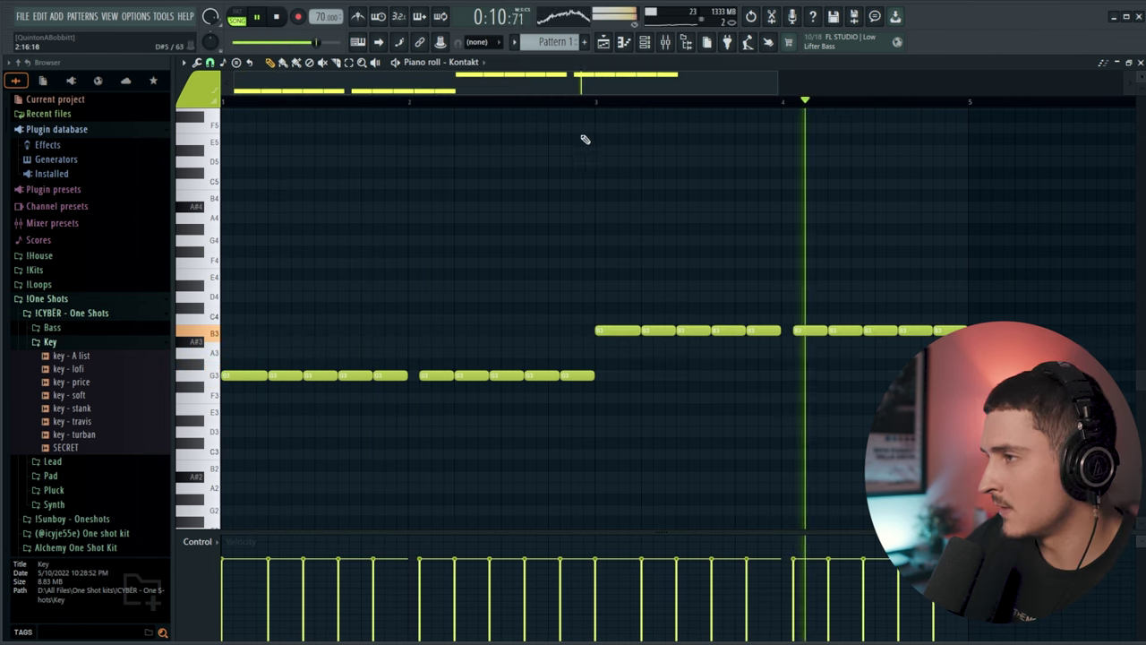
Lengthen the fifth B3 note and the fifth G3 note so each reaches the note that follows it.
left_click_drag(600, 90, 681, 85)
left_click_drag(620, 331, 633, 331)
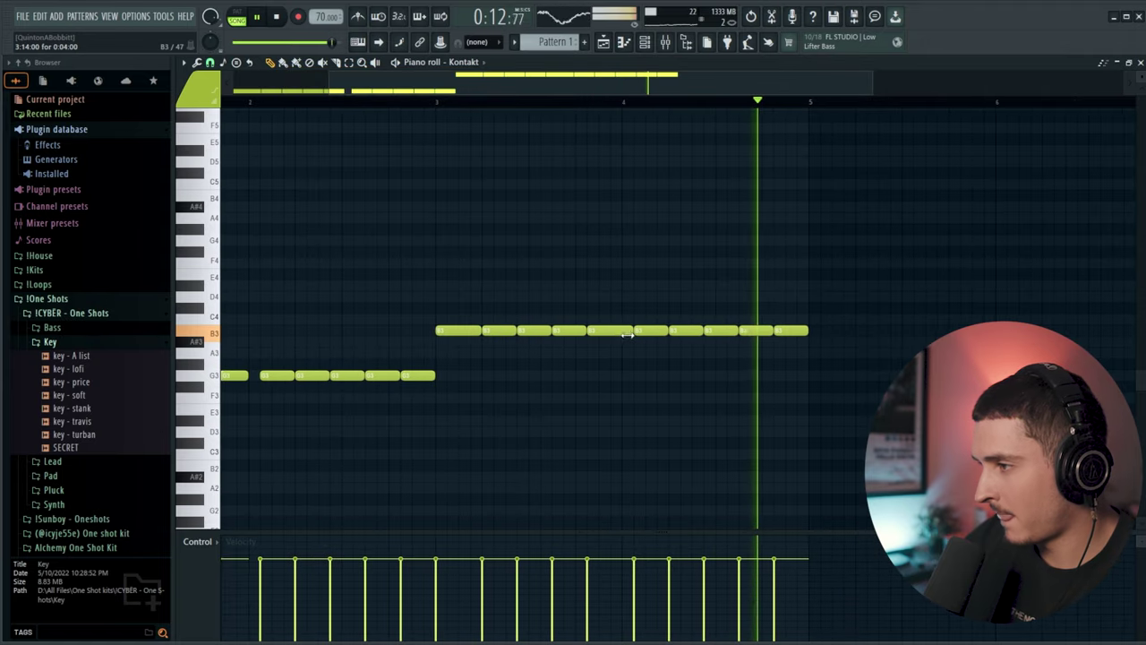
left_click_drag(578, 86, 472, 94)
left_click_drag(407, 377, 415, 380)
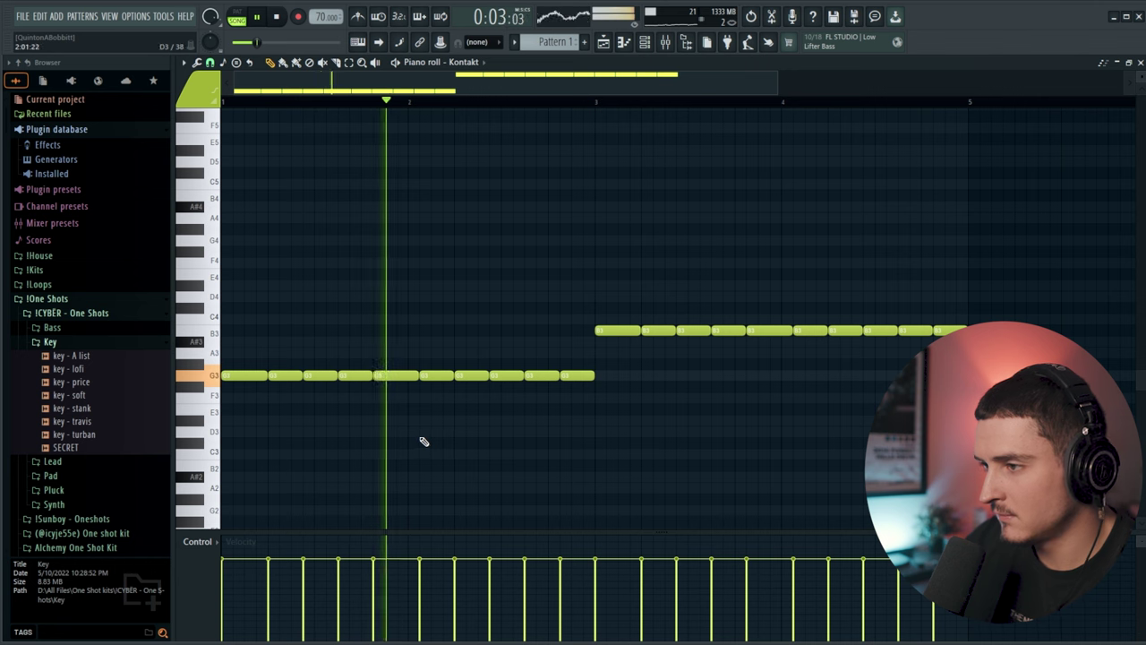
Replace the seventh G3 note with a shorter, later one and extend its neighbouring notes to meet it.
left_click_drag(455, 376, 466, 377)
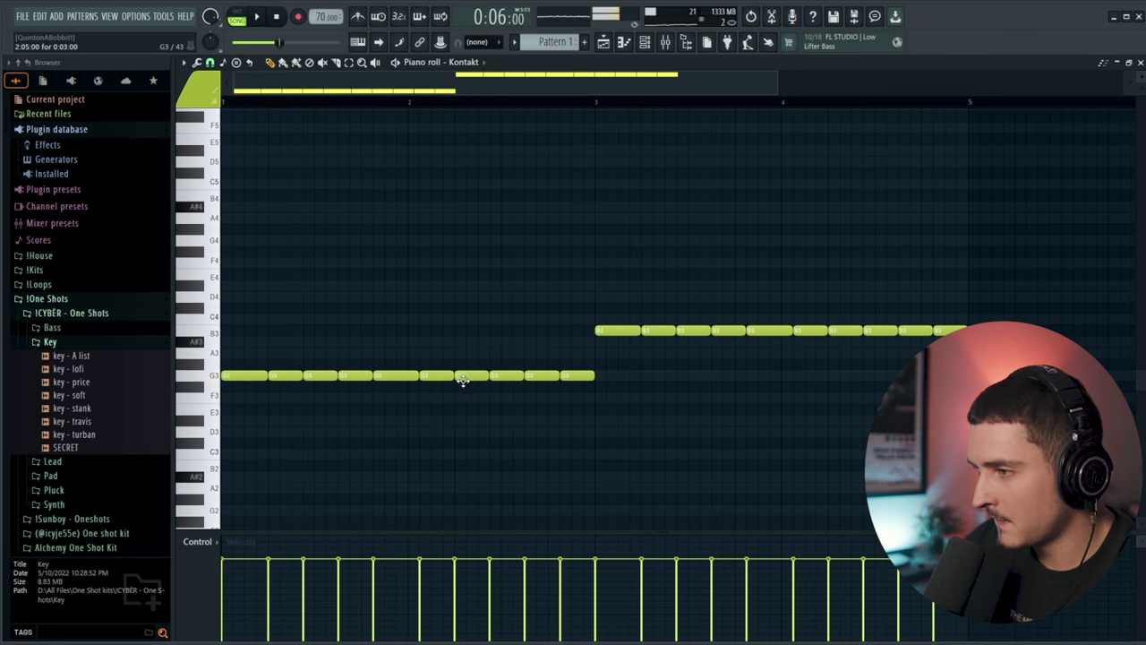
right_click(475, 379)
left_click(474, 378)
left_click_drag(501, 376, 490, 377)
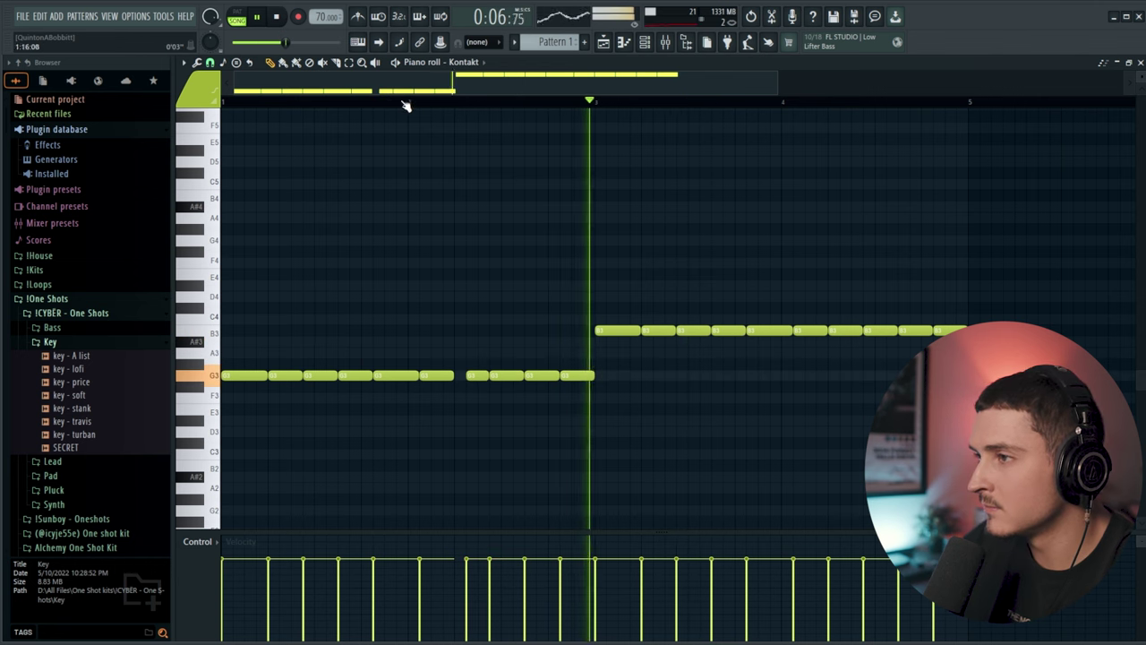
left_click(408, 103)
left_click_drag(453, 376, 465, 376)
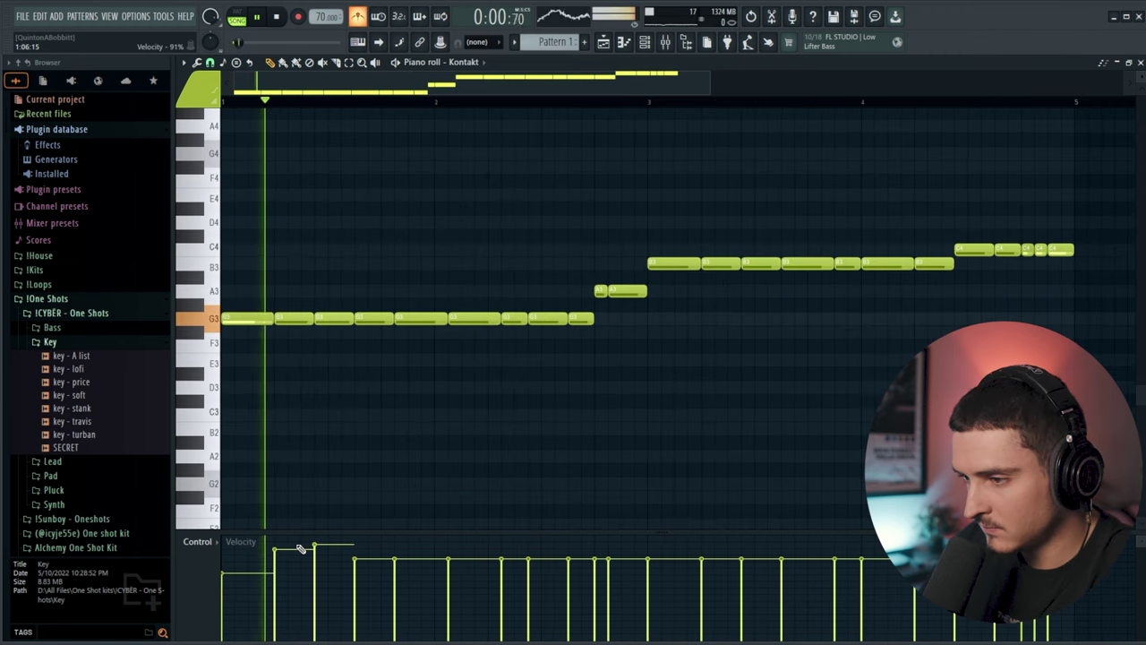
Vary the note velocities across bars 1 and 2, softening most G3 notes and accenting the longer A3 note.
mouse_move(325, 546)
left_mouse_down()
mouse_move(359, 572)
mouse_move(499, 571)
mouse_move(520, 583)
mouse_move(588, 583)
mouse_move(609, 545)
left_mouse_up()
key("space")
key("space")
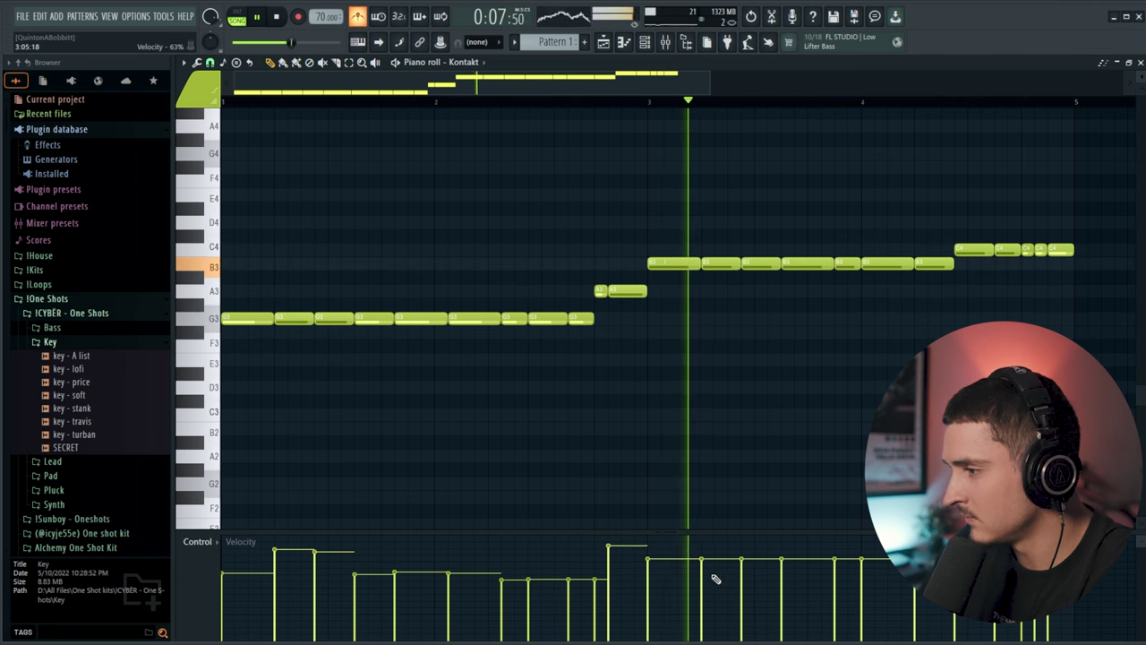
Vary the velocities of the B3 notes from bar 3 onward, accenting the second one and softening the others.
left_click(719, 550)
left_click(678, 568)
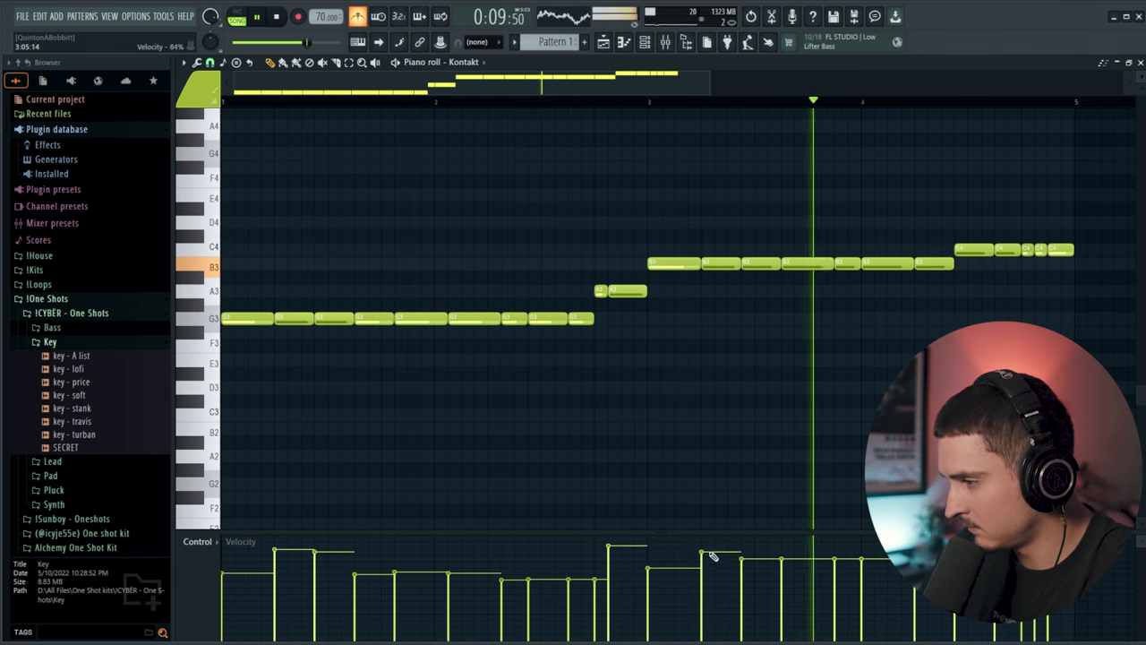
left_click_drag(782, 580, 933, 568)
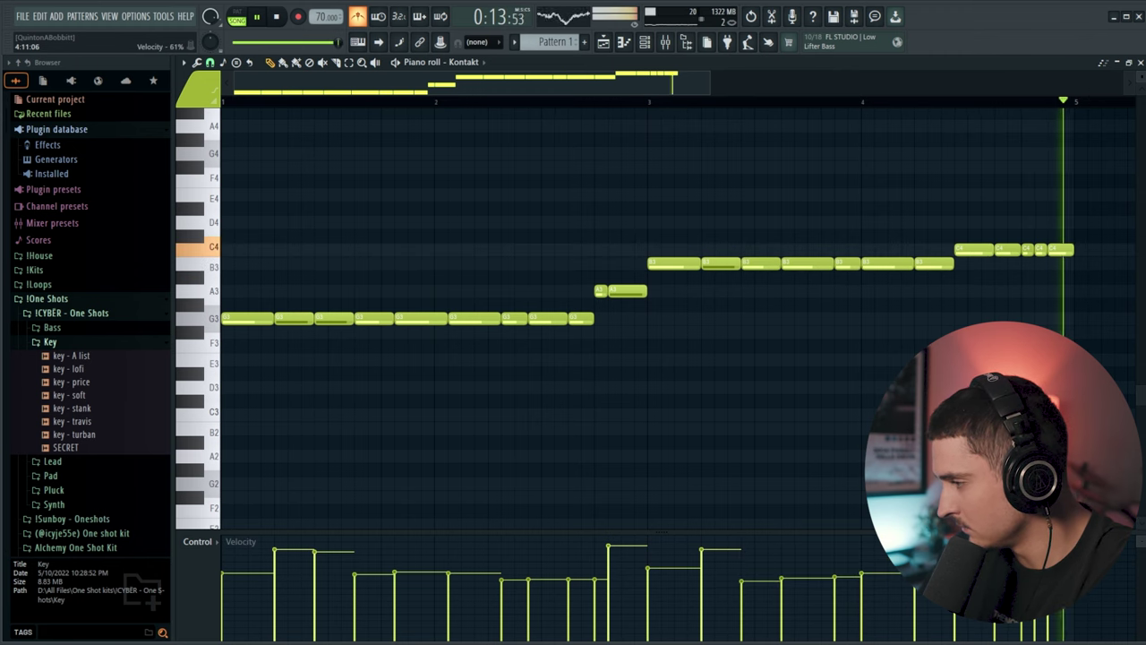
Play back the Kontakt line with the guitar and accent the seventh G3 note with a higher velocity.
scroll(504, 108, "down", 2)
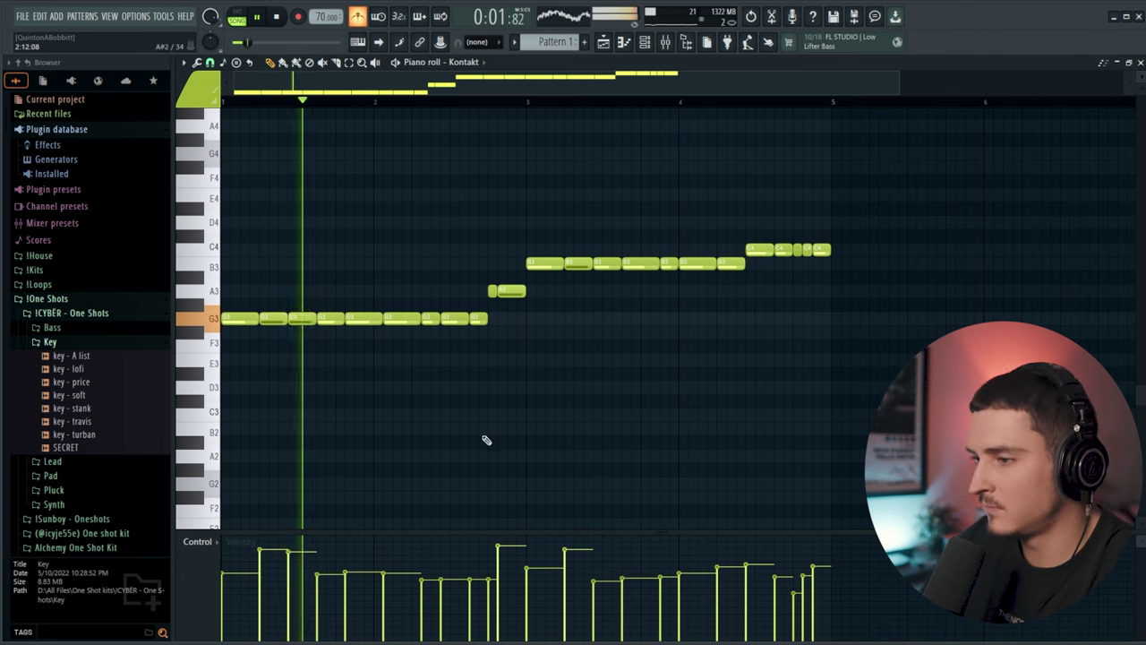
left_click(641, 41)
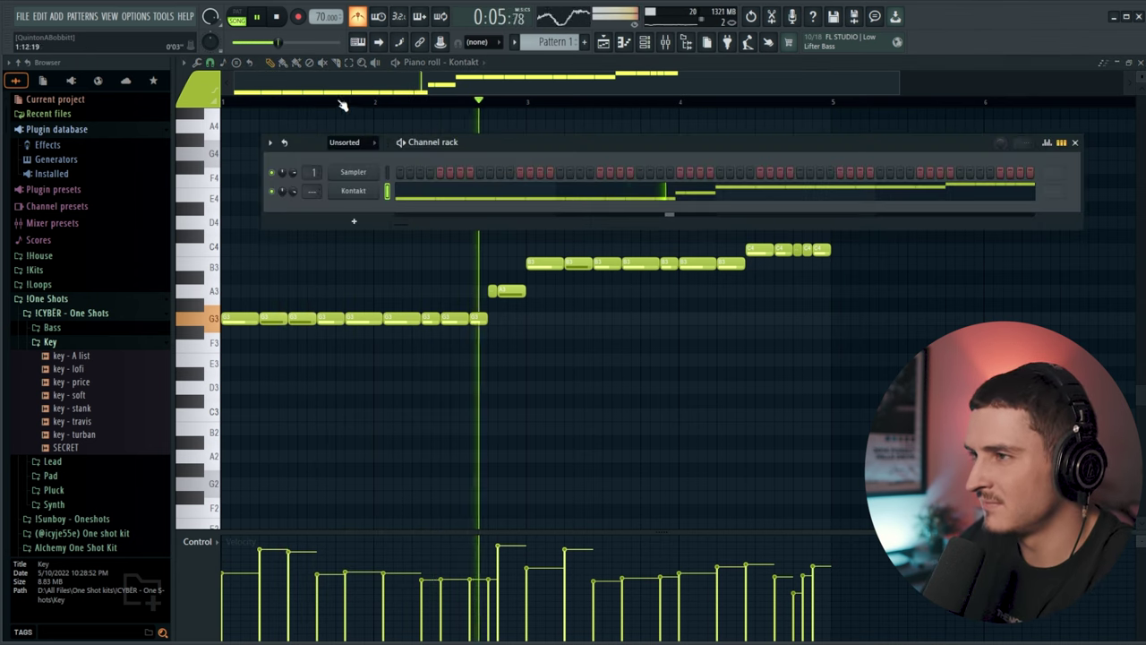
left_click(371, 105)
key("space")
key("space")
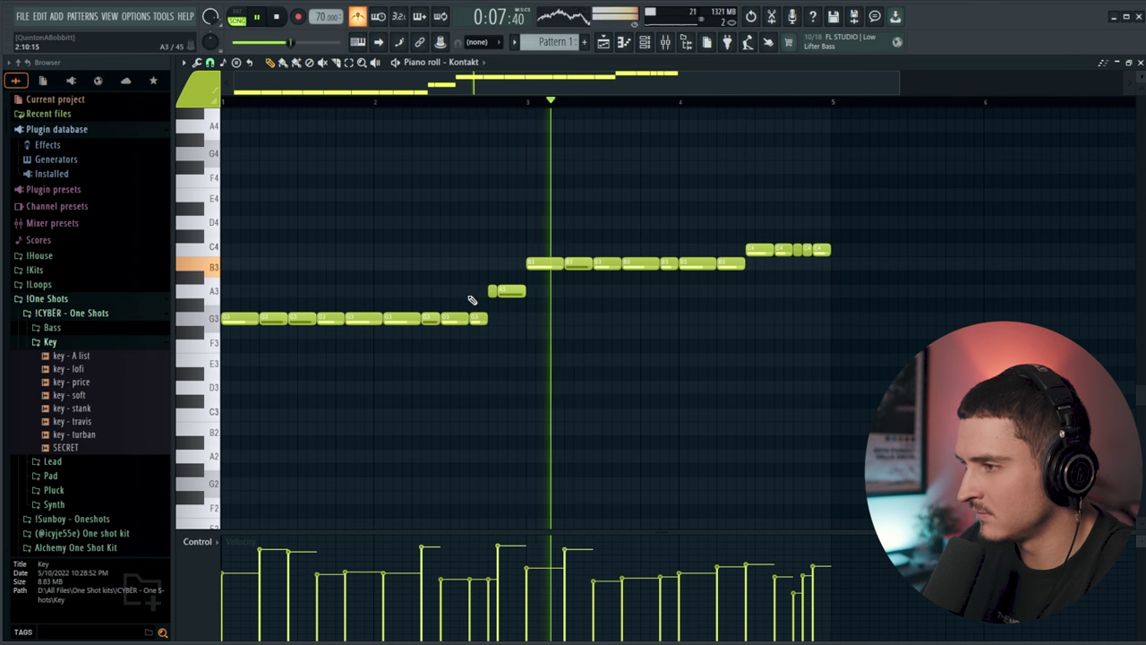
left_click(649, 43)
right_click(322, 276)
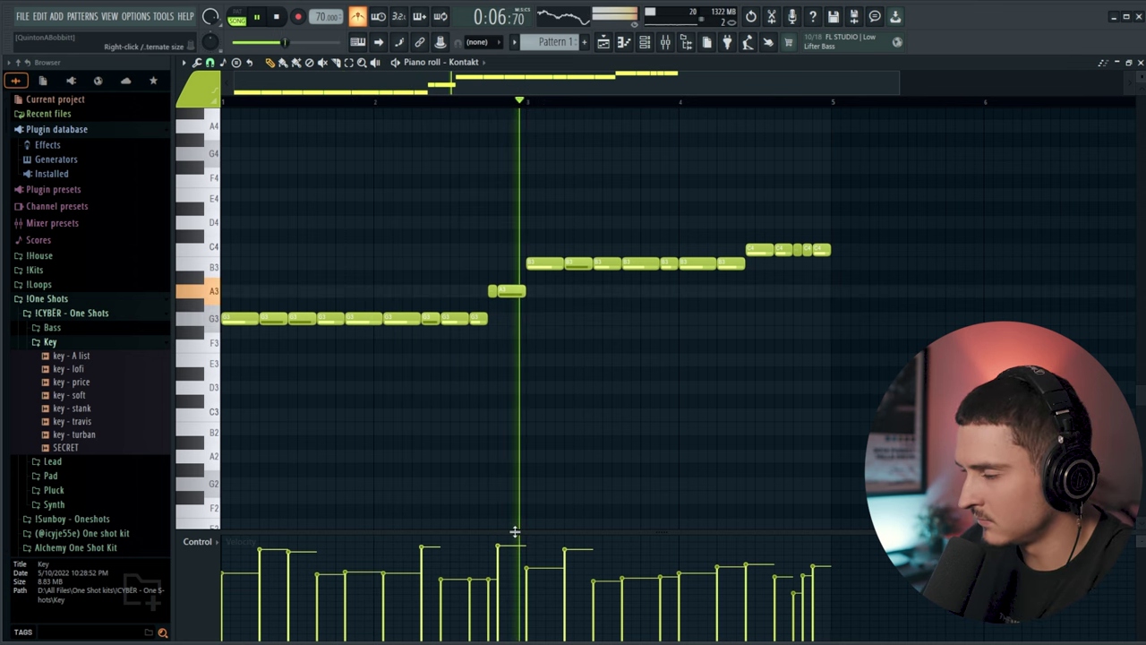
Replace the A3 notes at the end of bar 2 with G3, stretching the last G3 note to the start of bar 3.
left_click_drag(489, 319, 500, 323)
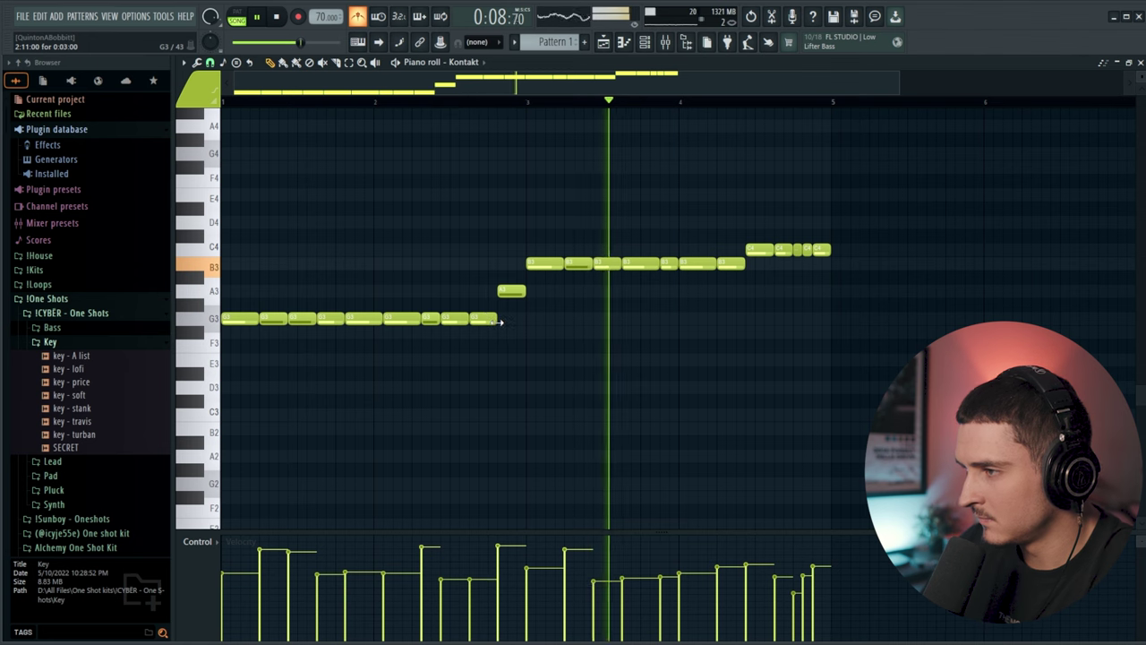
left_click(459, 102)
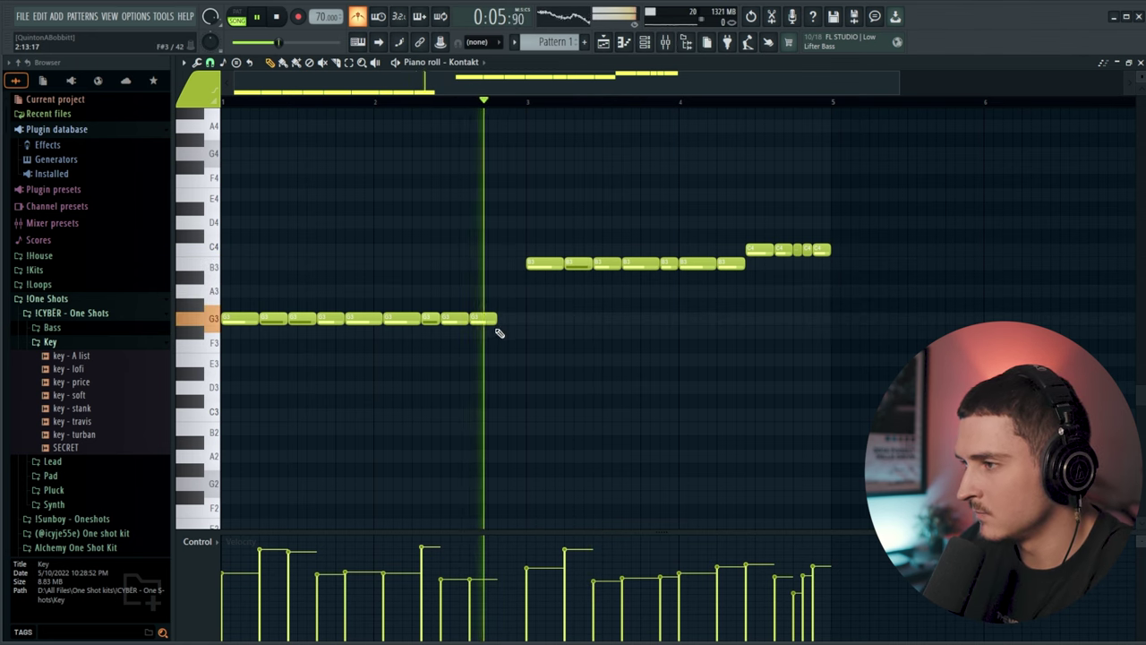
key("ctrl+z")
key("space")
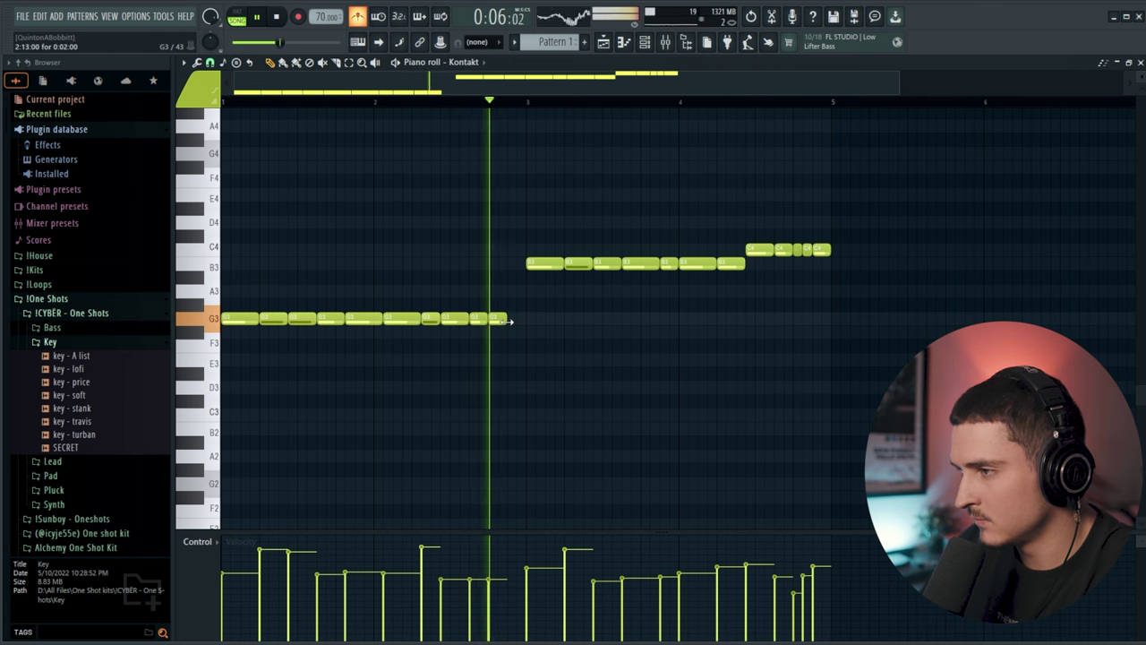
left_click_drag(506, 320, 517, 322)
key("space")
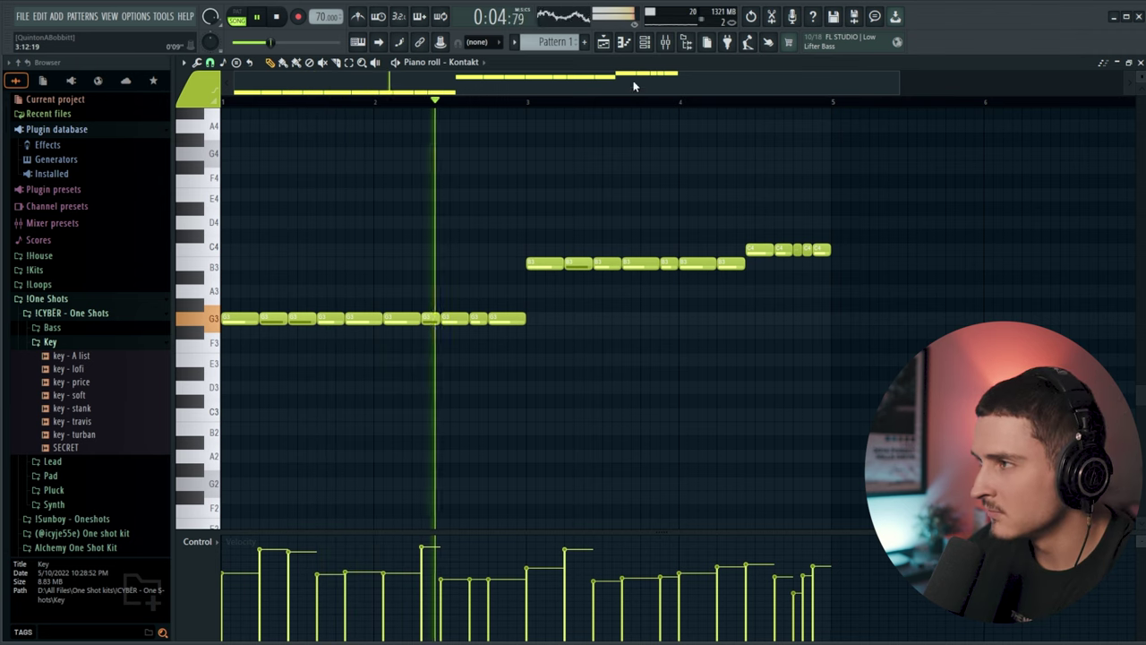
Add a second Kontakt instrument to the channel rack and move its window clear of the notes.
key("F6")
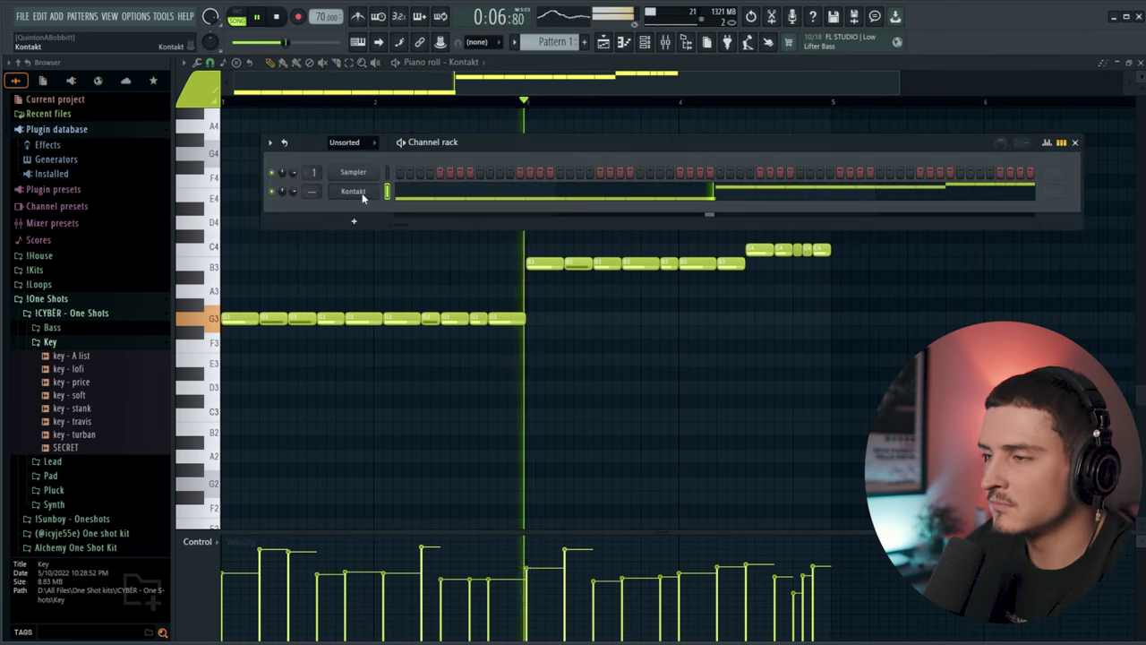
left_click(355, 223)
left_click(409, 316)
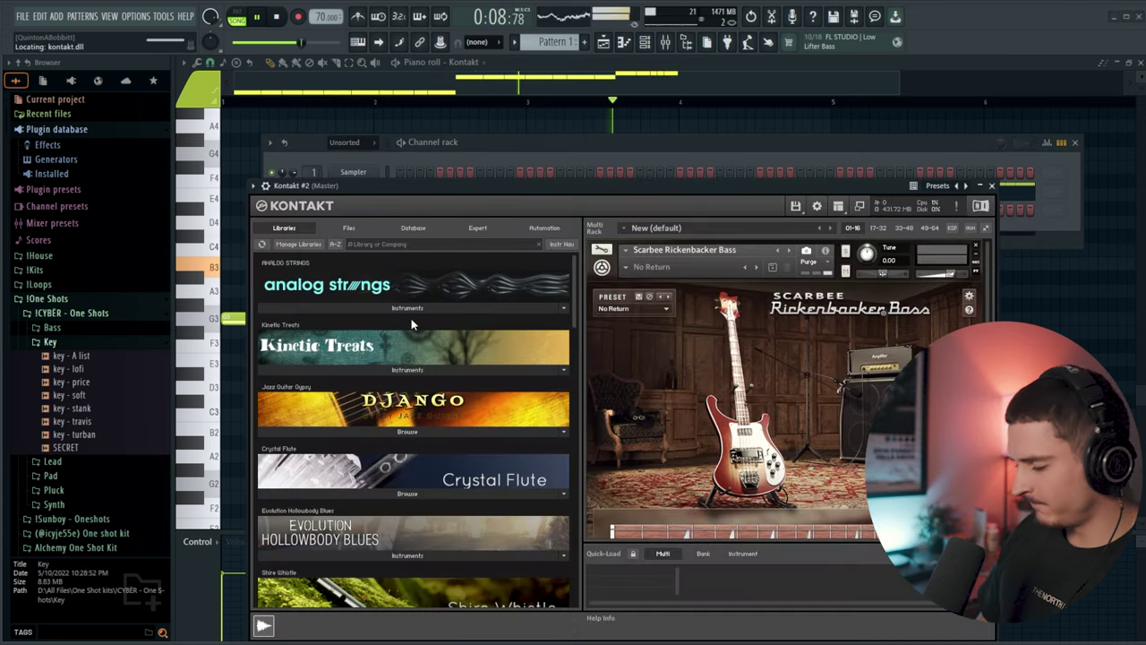
left_click_drag(614, 198, 595, 96)
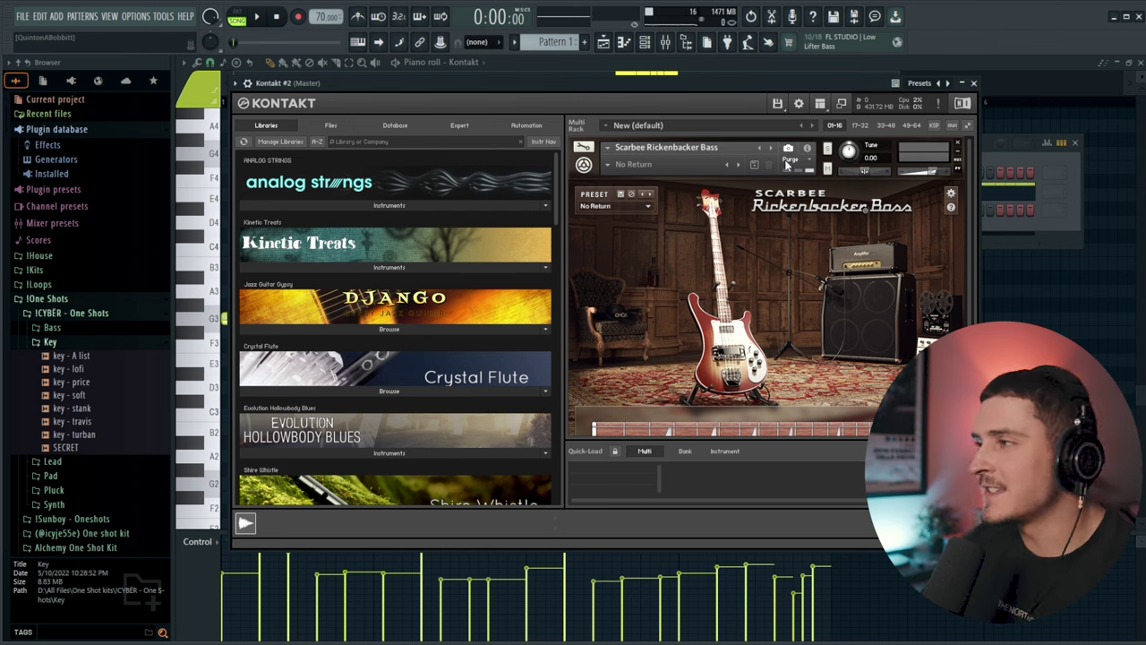
Find the Noire library in Kontakt and load NOIRE Felt.nki.
scroll(487, 372, "down", 10)
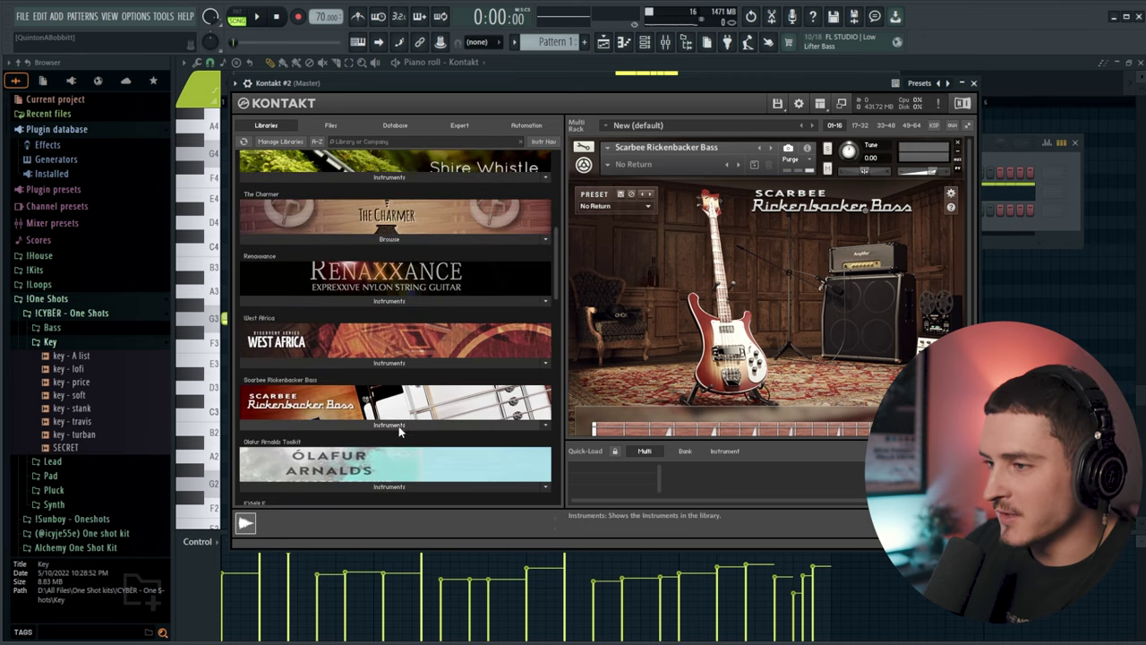
scroll(397, 378, "down", 5)
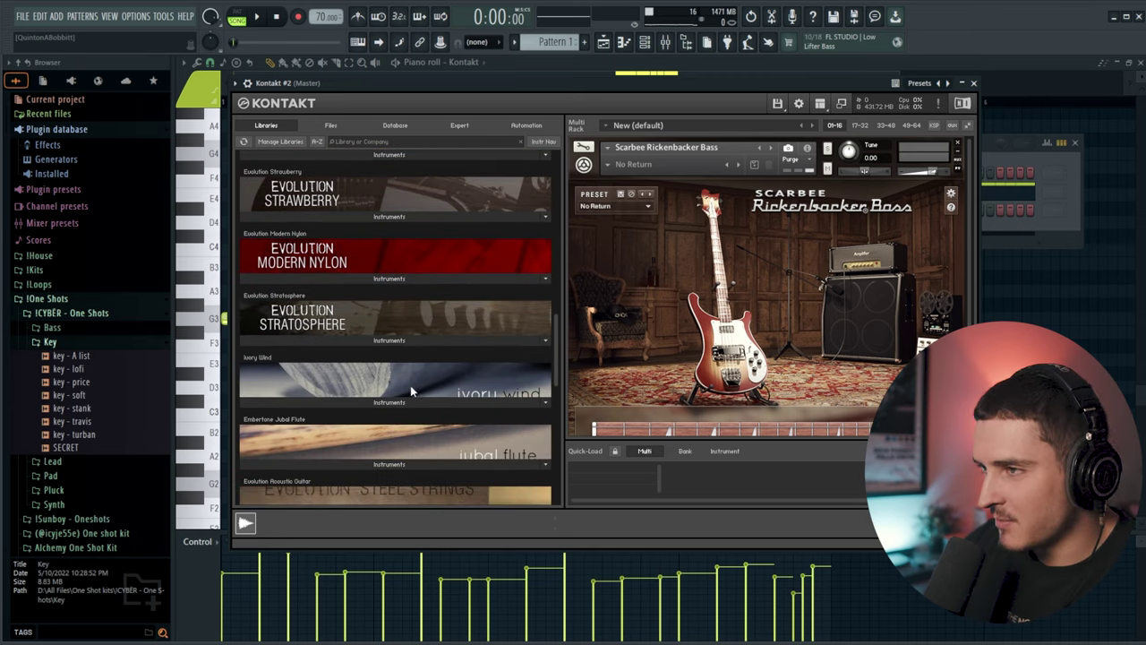
scroll(411, 387, "down", 4)
left_click(376, 424)
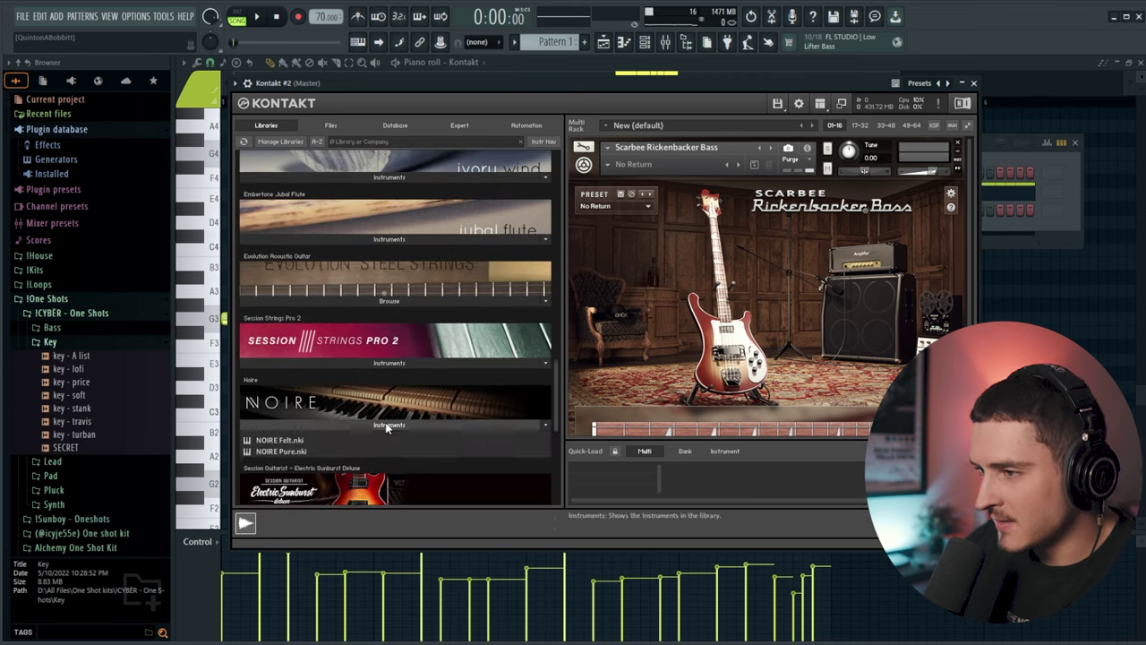
double_click(296, 443)
Place two-bar G3 and B3 notes from the start of bar 1, discarding a trial A3 note.
key("space")
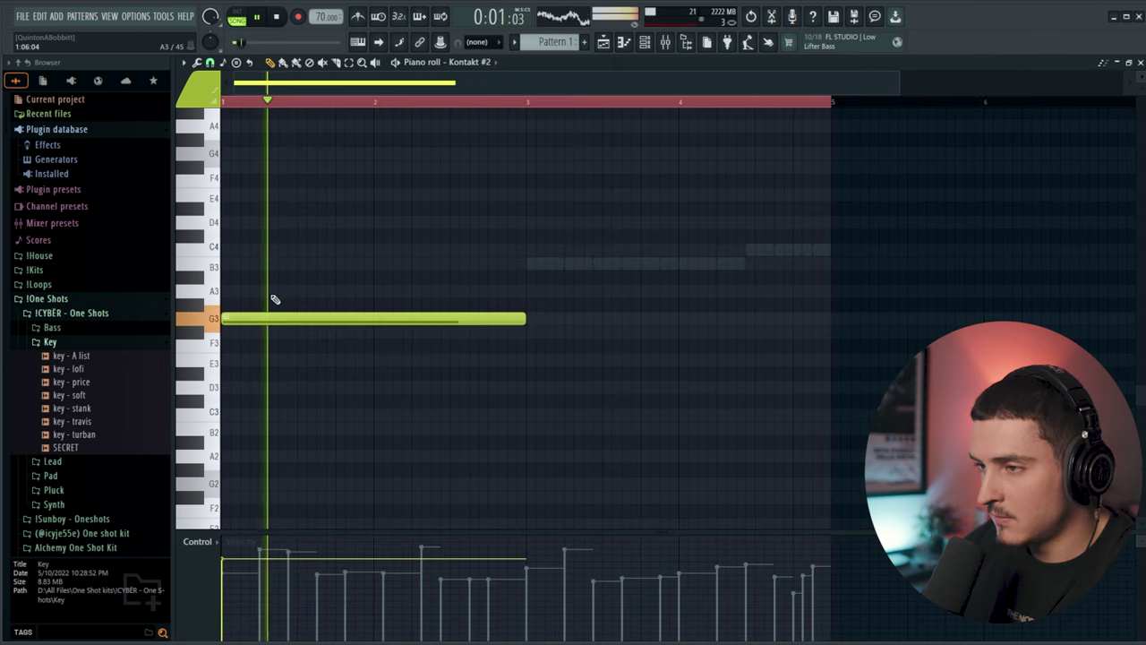
key("space")
left_click(275, 299)
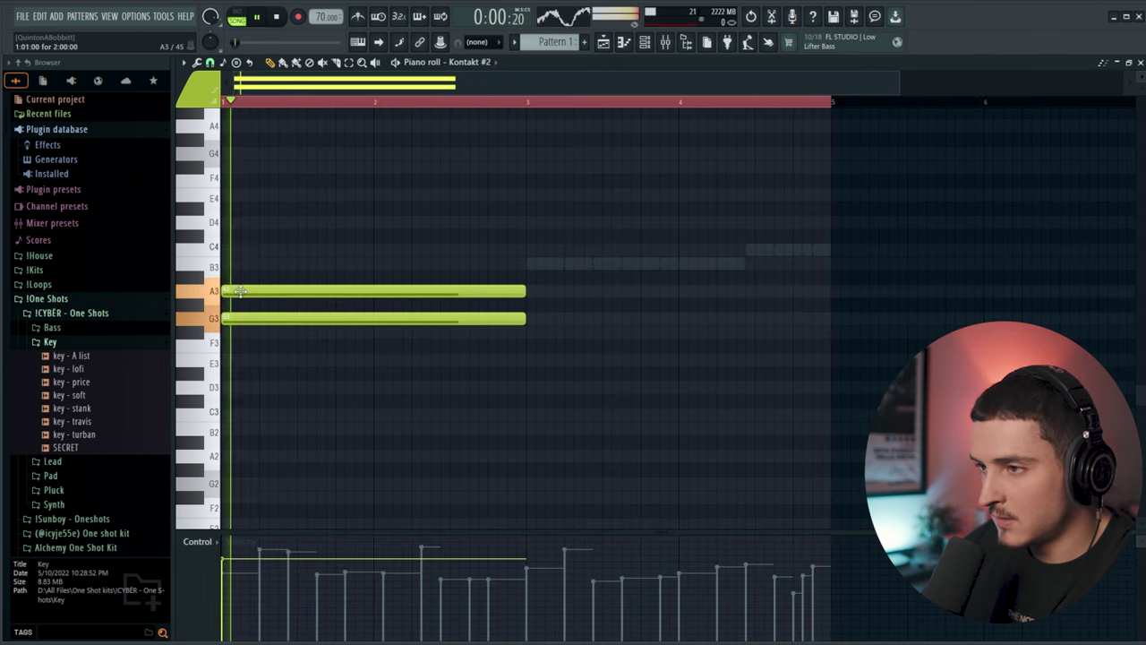
key("space")
right_click(241, 291)
mouse_move(245, 279)
left_mouse_down()
mouse_move(205, 267)
mouse_move(258, 248)
mouse_move(250, 266)
left_mouse_up()
key("space")
key("space")
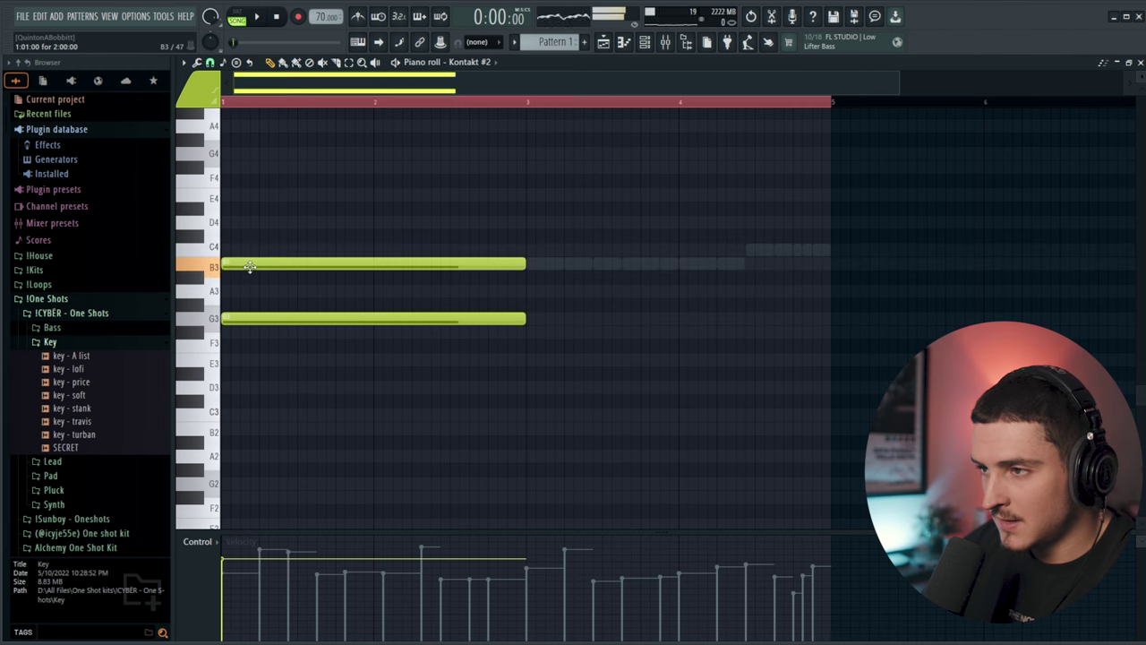
Complete the two-bar chord with D4 and G4 notes and slice it into three hits following the ghosted rhythm.
left_click(273, 223)
key("space")
key("space")
left_click_drag(235, 166, 158, 152)
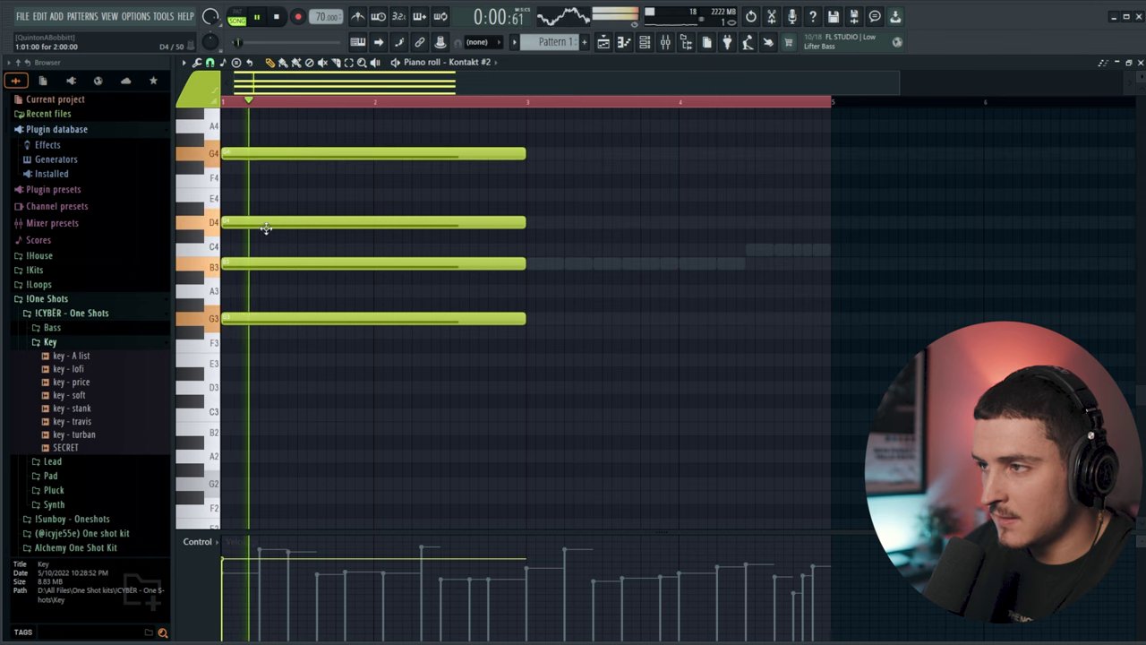
key("e")
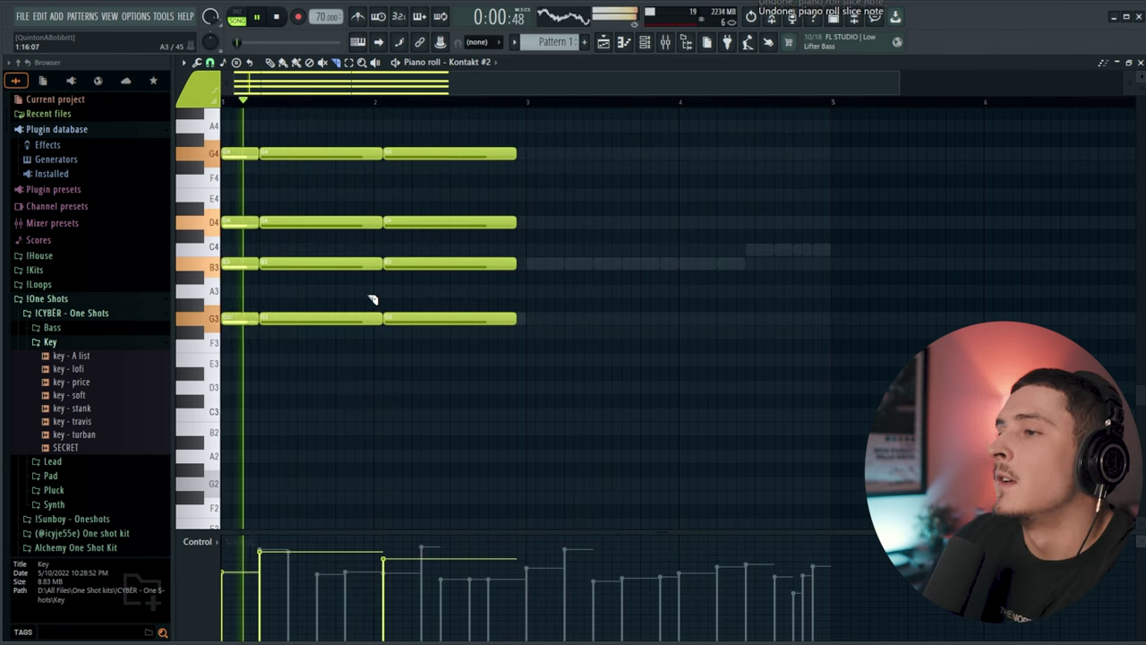
Try a short C5, B4, A4 melody above the chord in the second half of bar 1.
scroll(383, 315, "up", 2)
scroll(384, 315, "up", 2)
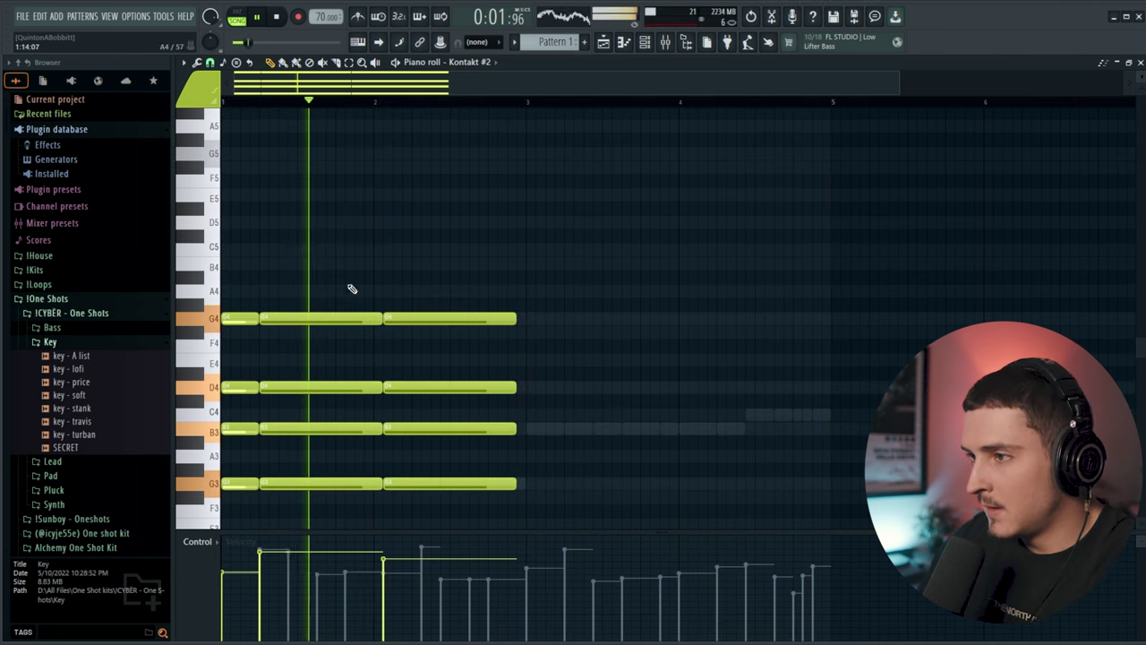
left_click(310, 249)
left_click(322, 264)
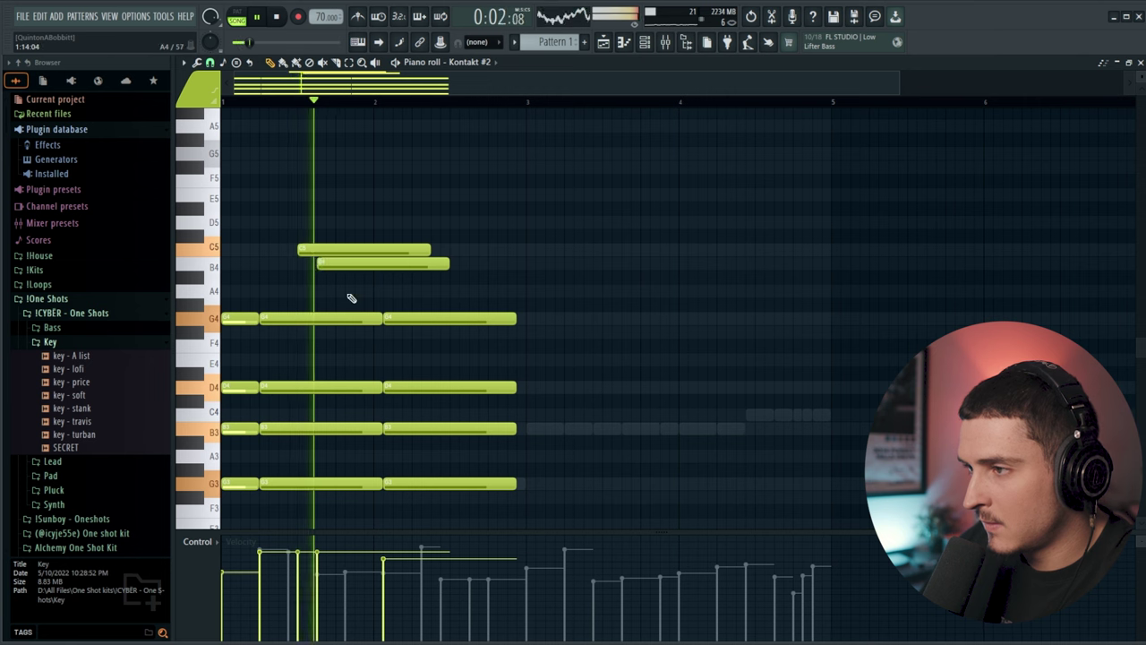
left_click(339, 291)
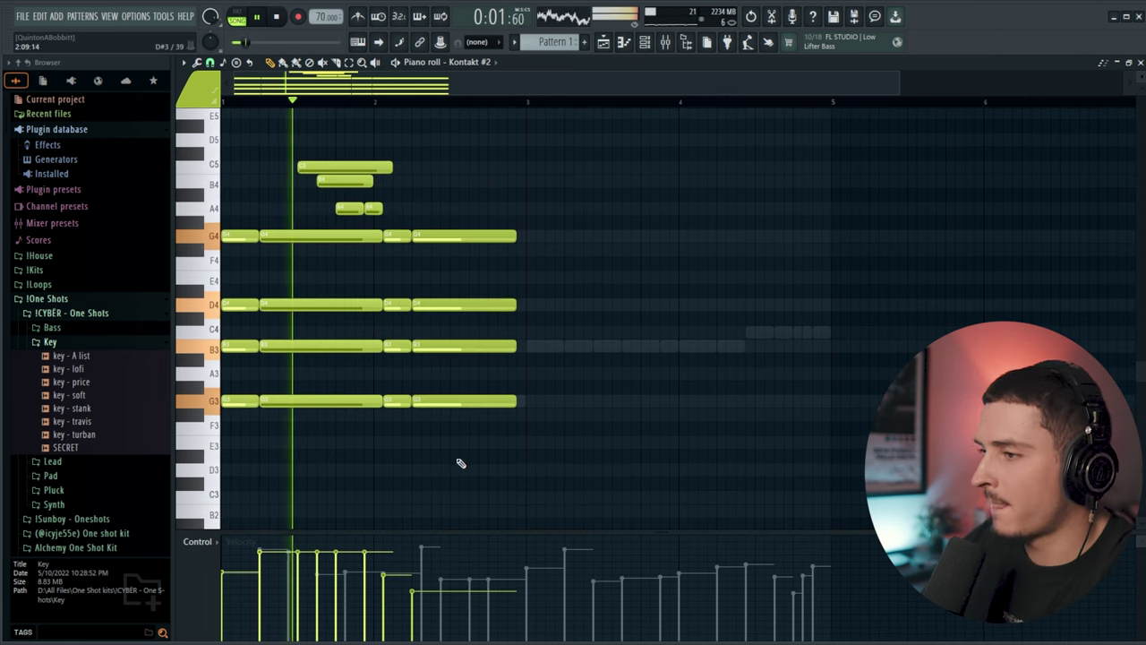
Slice the bar 2 chord into three hits with rising velocities and extend the last hit to bar 3.
left_click_drag(461, 463, 463, 210)
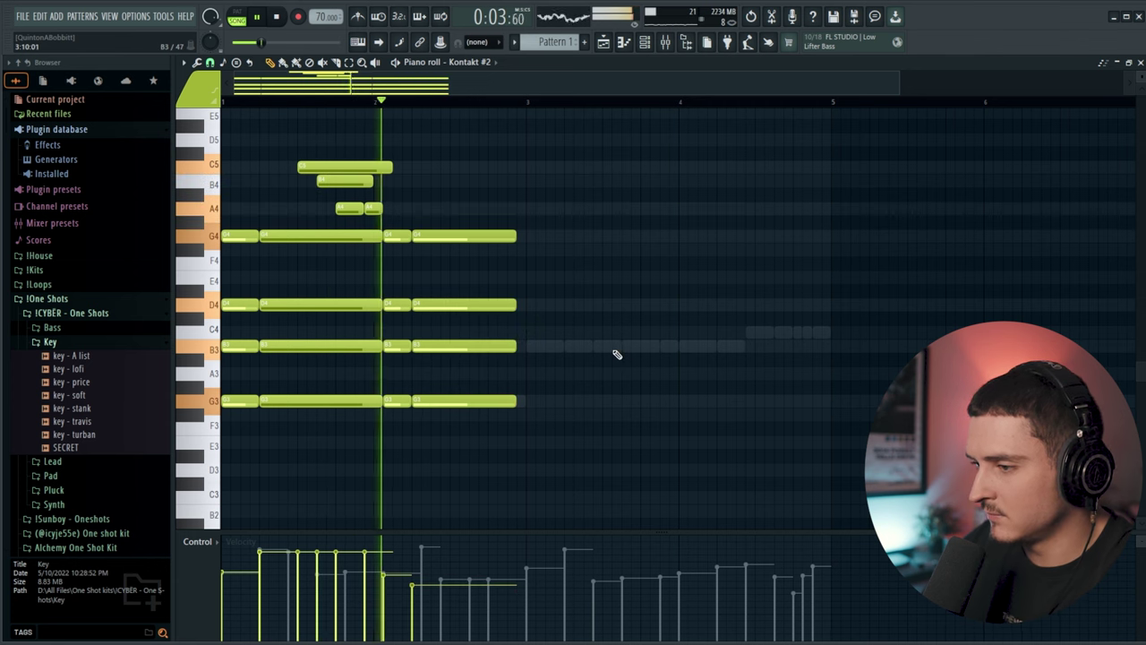
left_click_drag(460, 435, 453, 207)
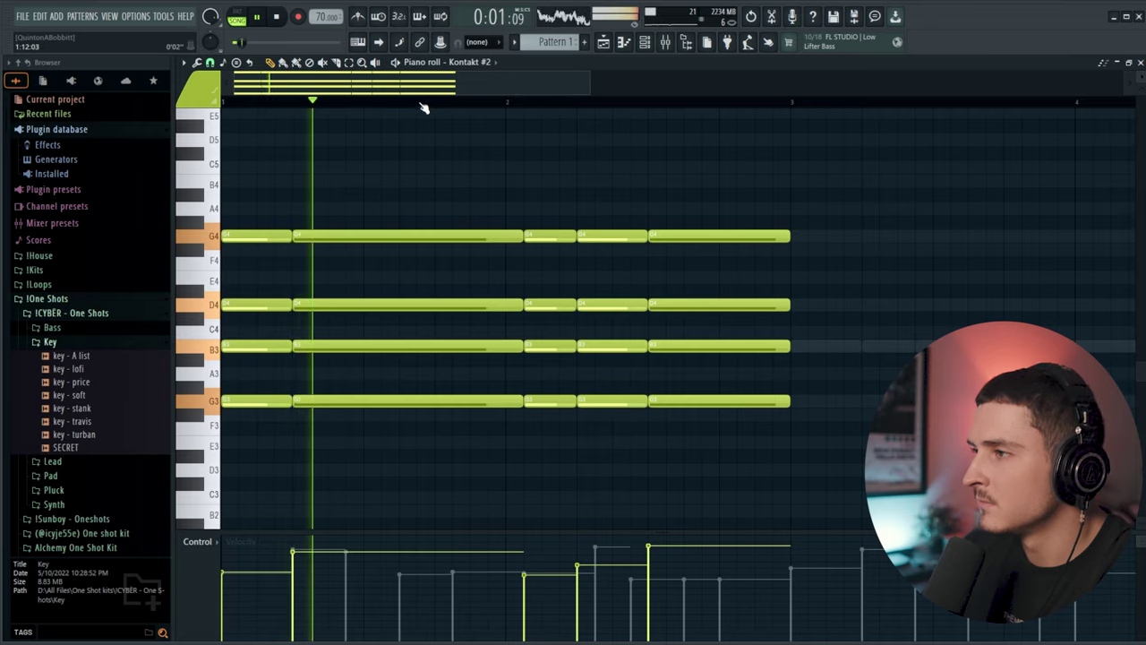
scroll(424, 108, "down", 3)
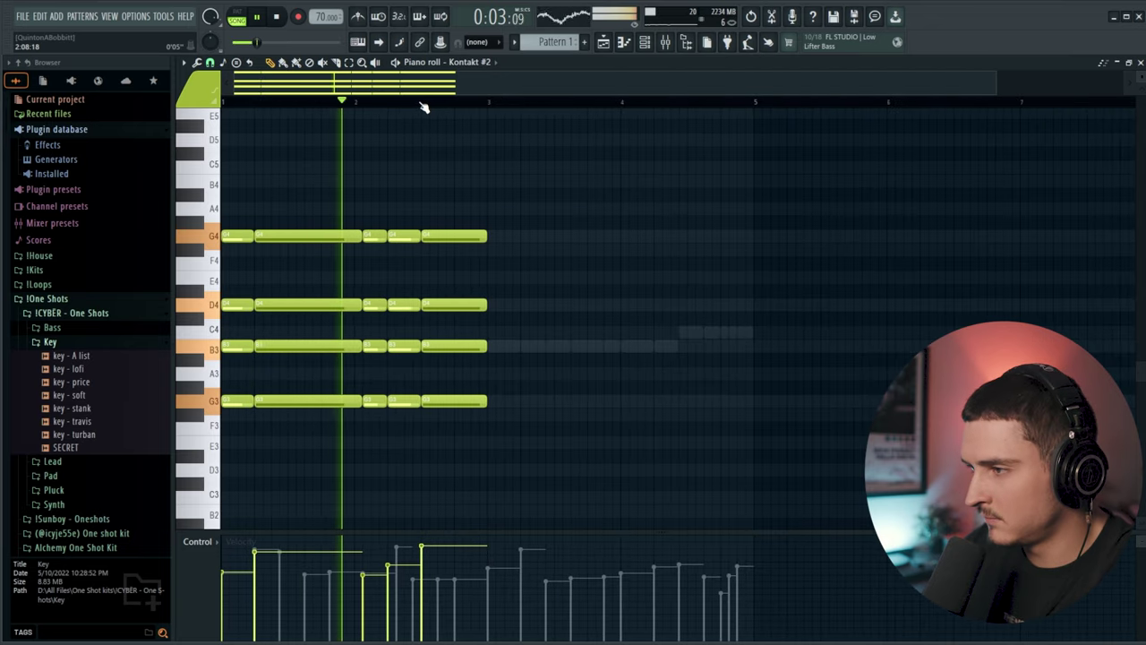
Duplicate the chords into bars 3 and 4 four semitones higher and change the last half bar to C4, E4, C5 and F#5.
key("ctrl+b")
key("Up")
key("Up")
key("Up")
key("Up")
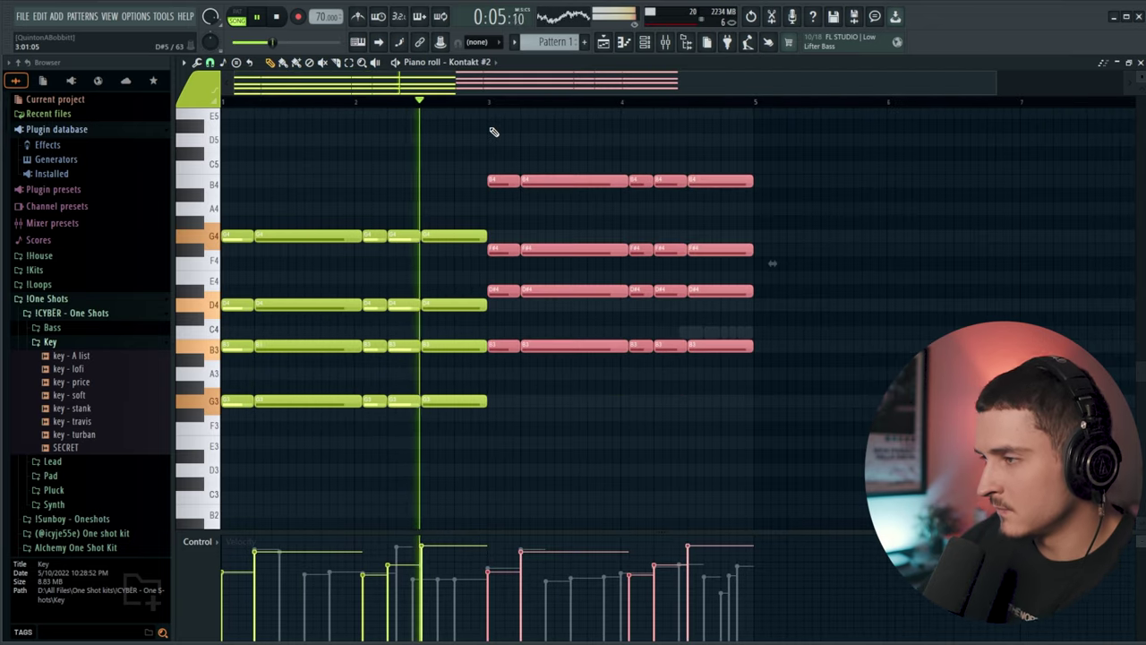
left_click(604, 416, "ctrl")
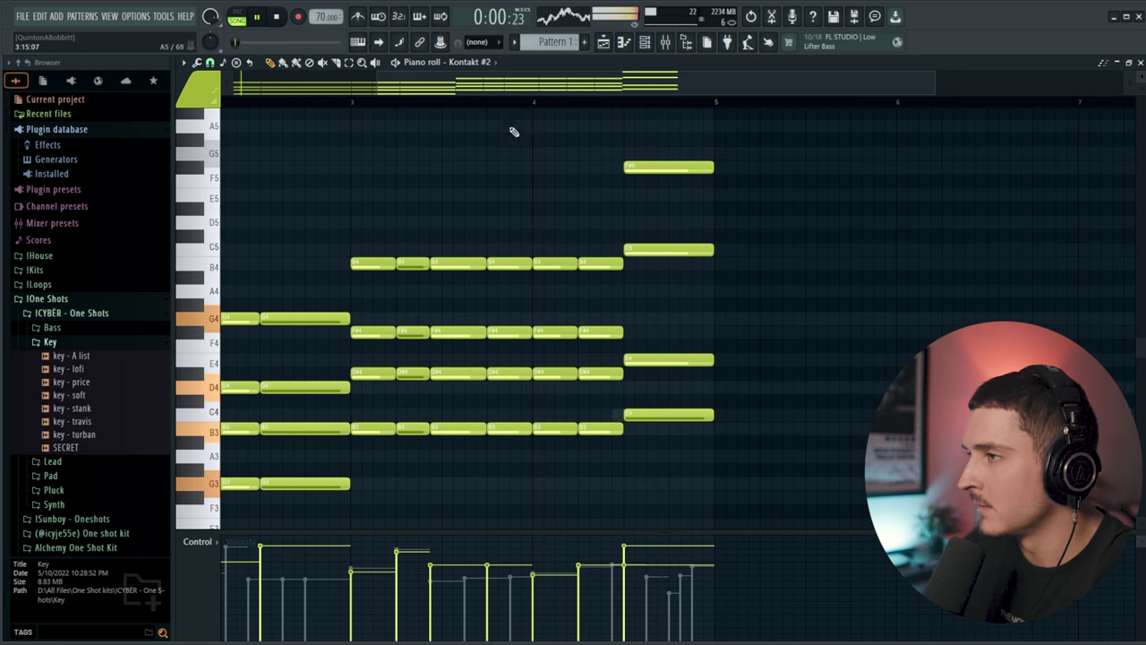
Lower the final chord's velocity slightly and apply the strumizer to all chords with a start-time offset and Preserve end enabled.
scroll(523, 107, "down", 3)
left_click_drag(651, 484, 679, 172)
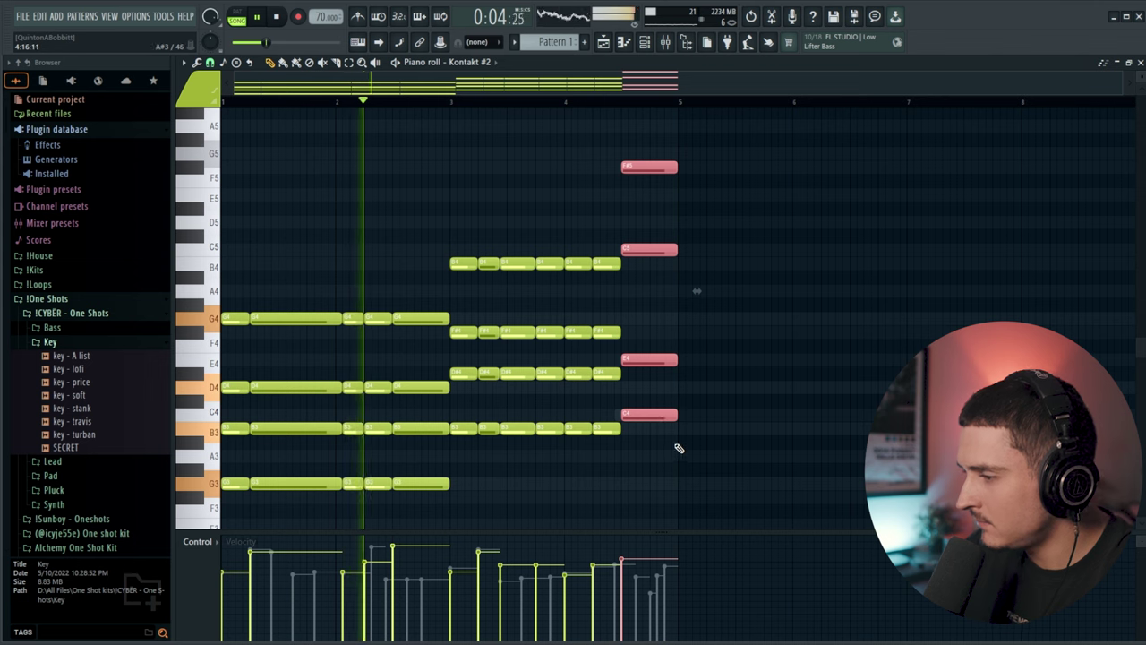
key("ctrl+a")
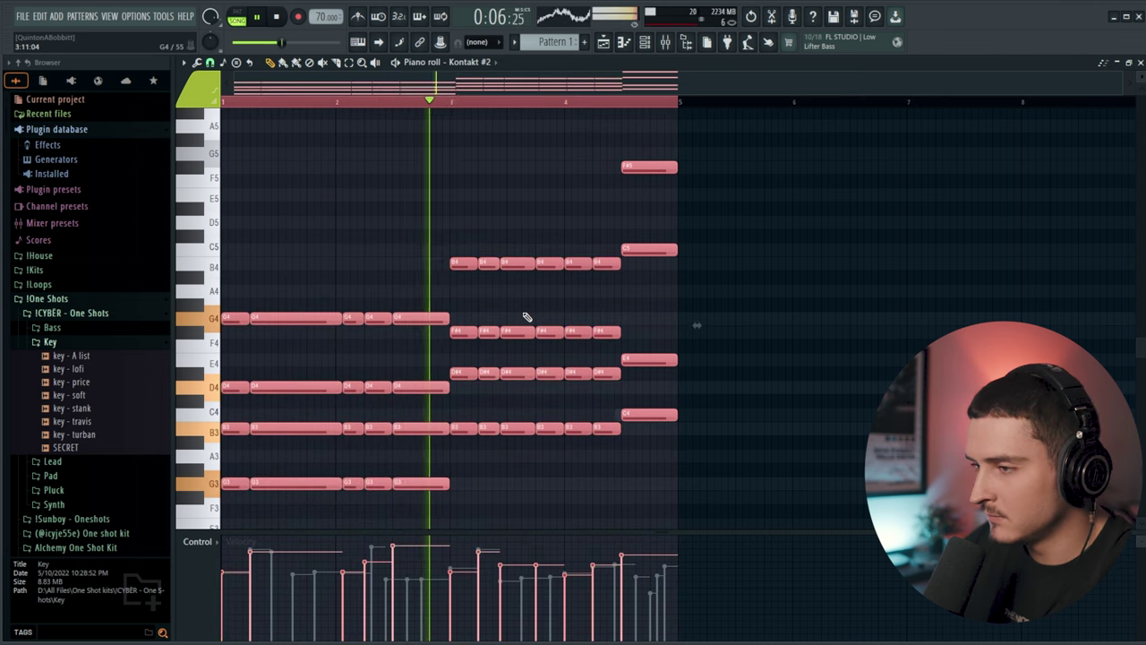
key("alt+s")
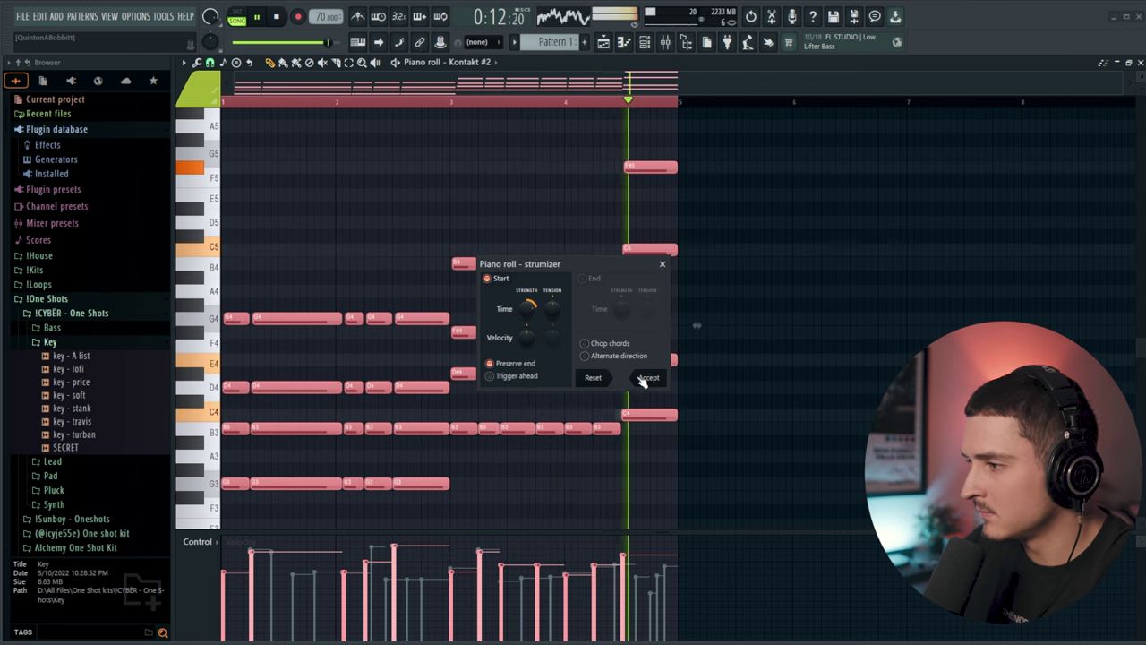
left_click(645, 377)
Place half-bar melody notes E5, D5, C5, B4, C5 and D5 from the middle of bar 1 to the end of bar 2.
left_click(283, 194)
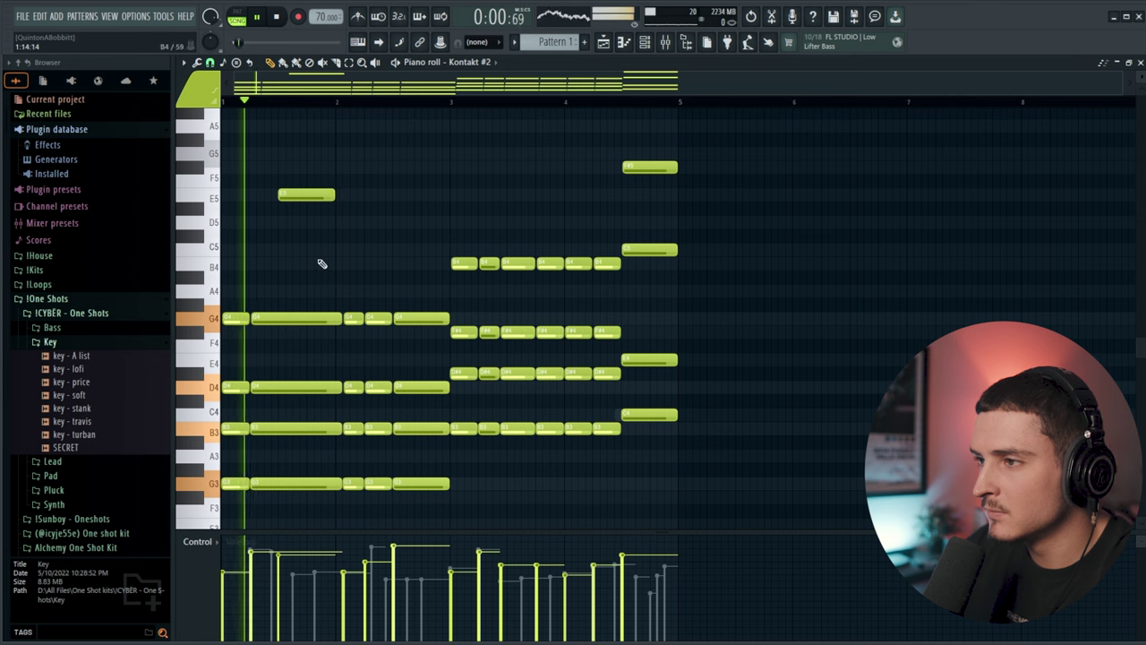
left_click(311, 222)
left_click(341, 250)
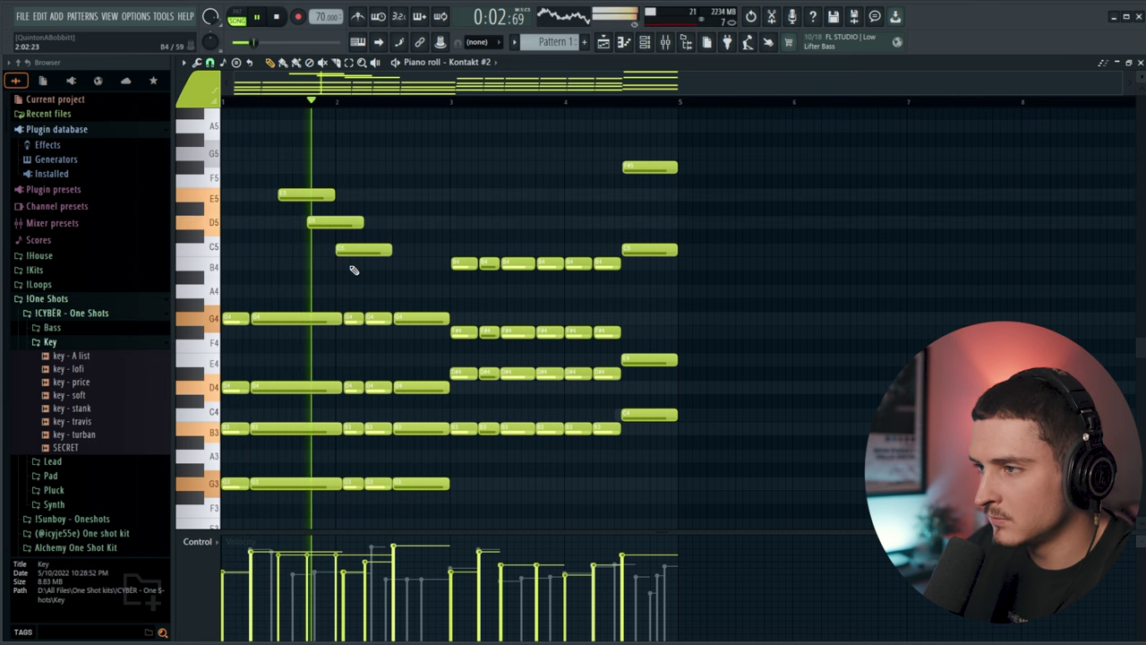
left_click(353, 264)
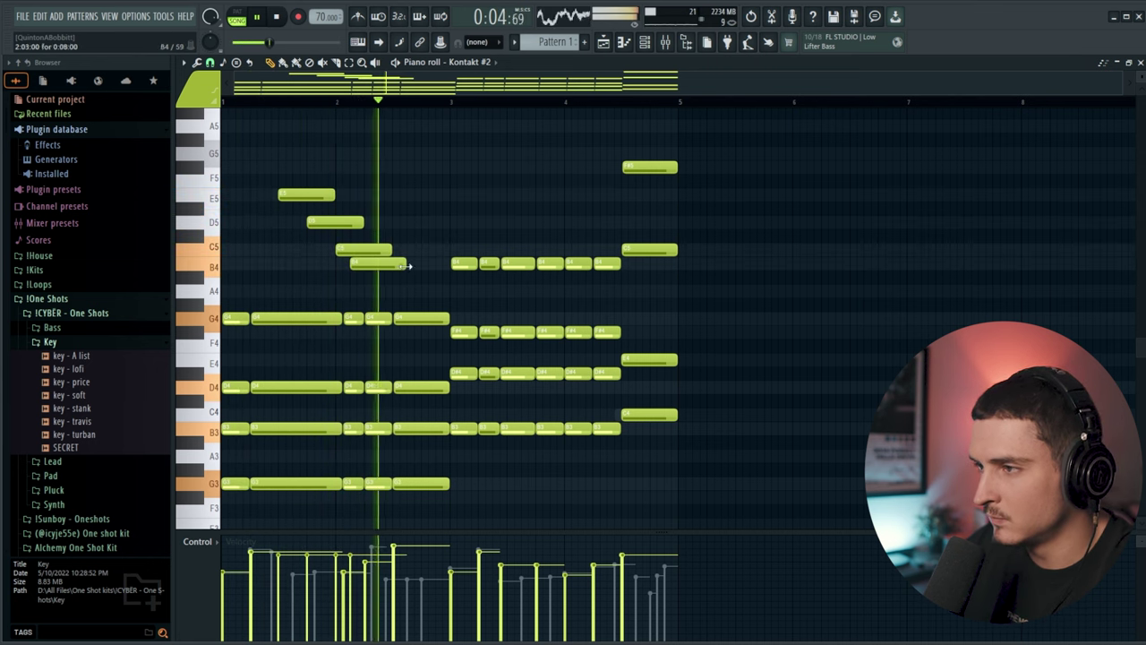
left_click(412, 250)
left_click(442, 194)
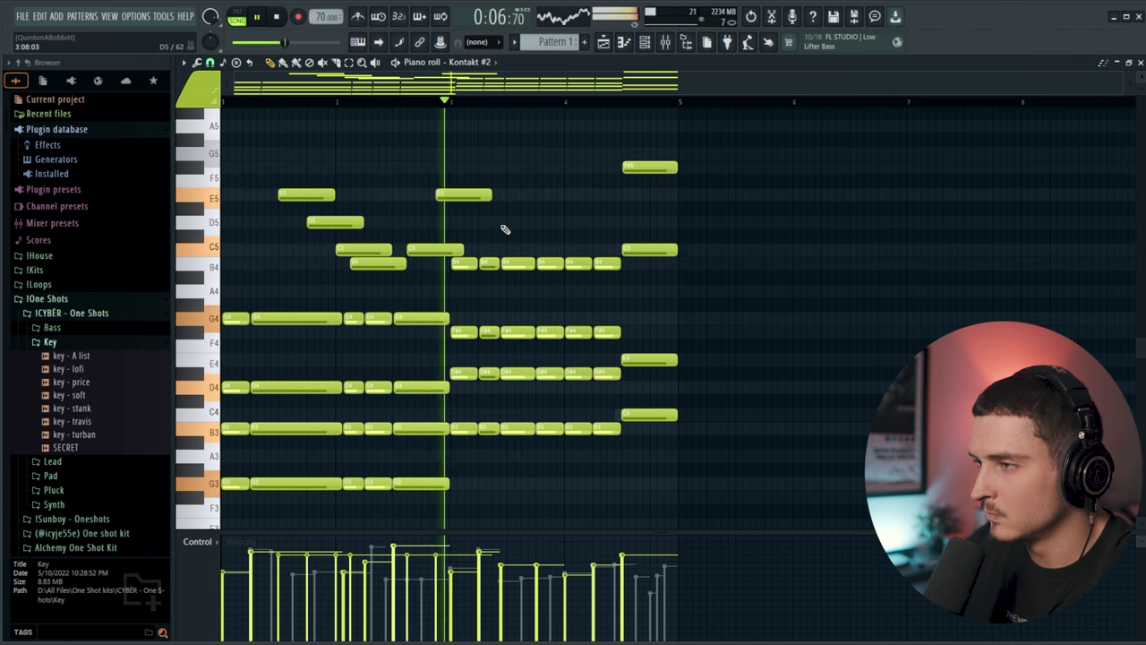
left_click_drag(464, 195, 464, 224)
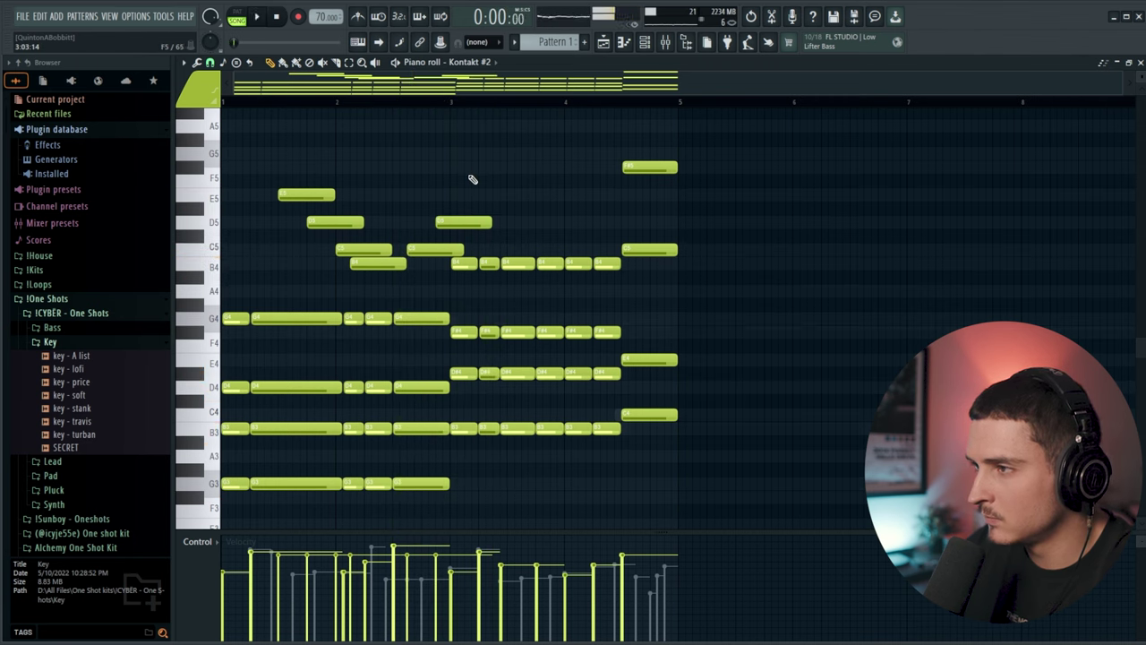
Continue the melody with F#5 and E5 in bar 3 and insert a short D5 note before the D5 in bar 1.
key("space")
scroll(385, 104, "up", 2)
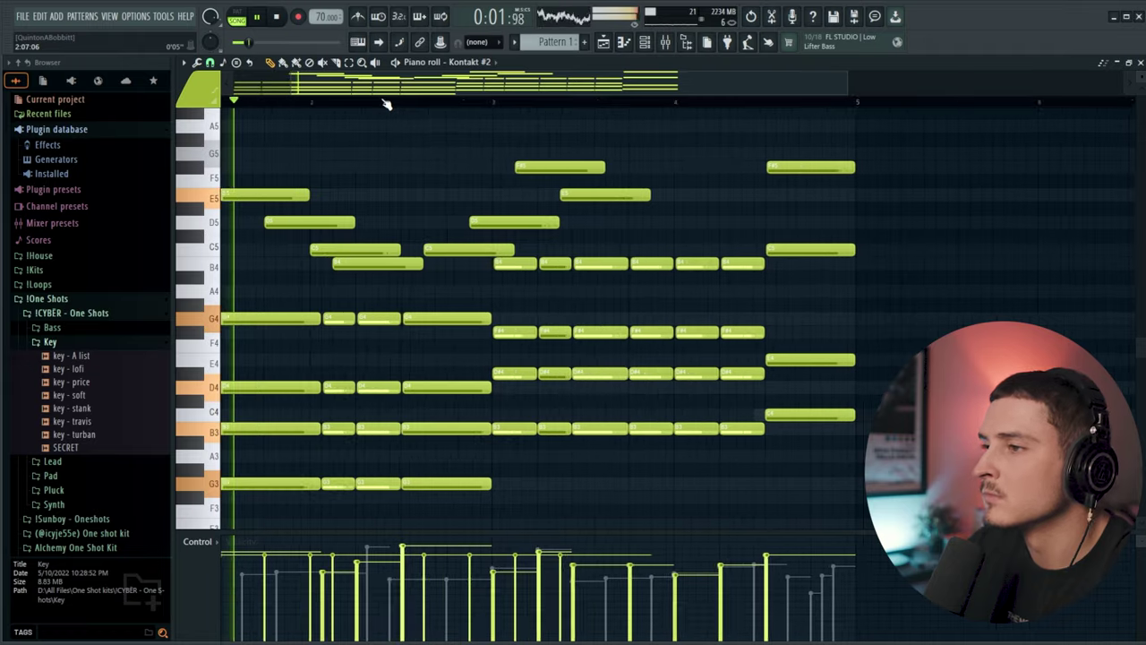
left_click_drag(392, 86, 335, 90)
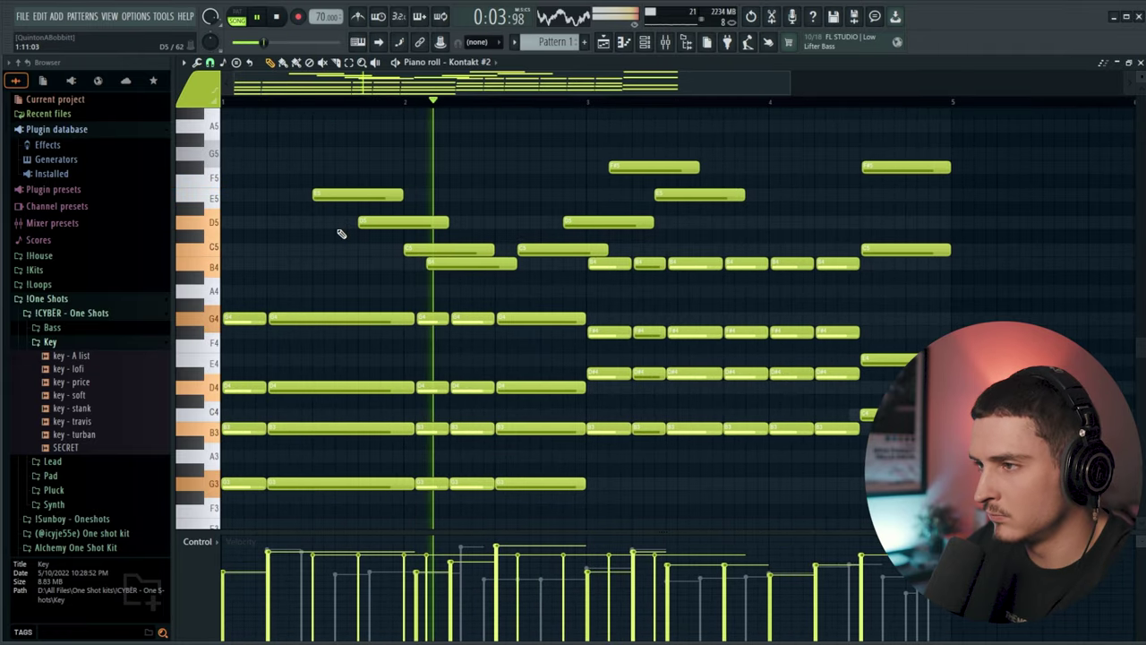
left_click(341, 224)
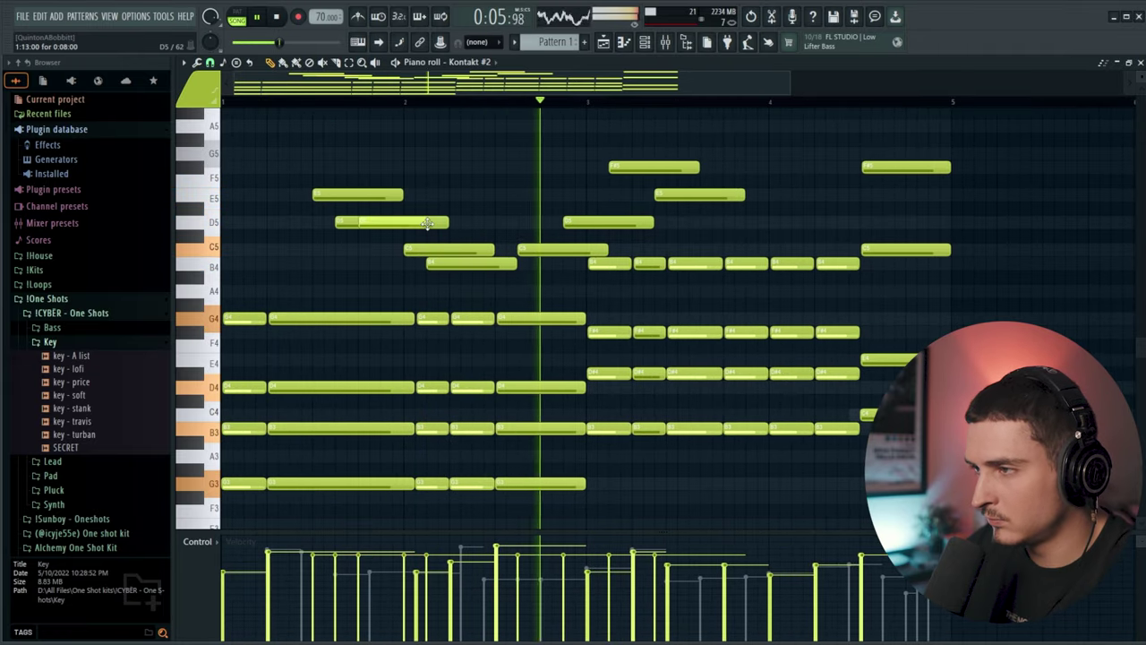
left_click_drag(428, 224, 344, 229)
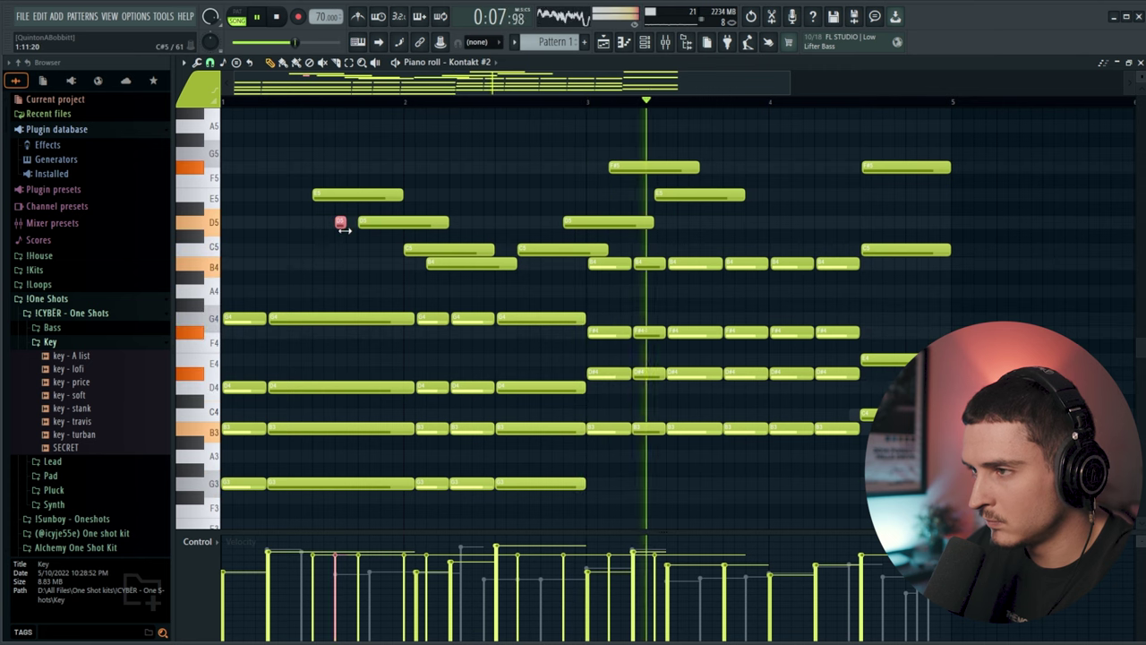
Raise the bar 3 E5 melody note to G5 and continue the melody with E5, G5 and F#5 notes through bar 4.
left_click_drag(681, 191, 682, 152)
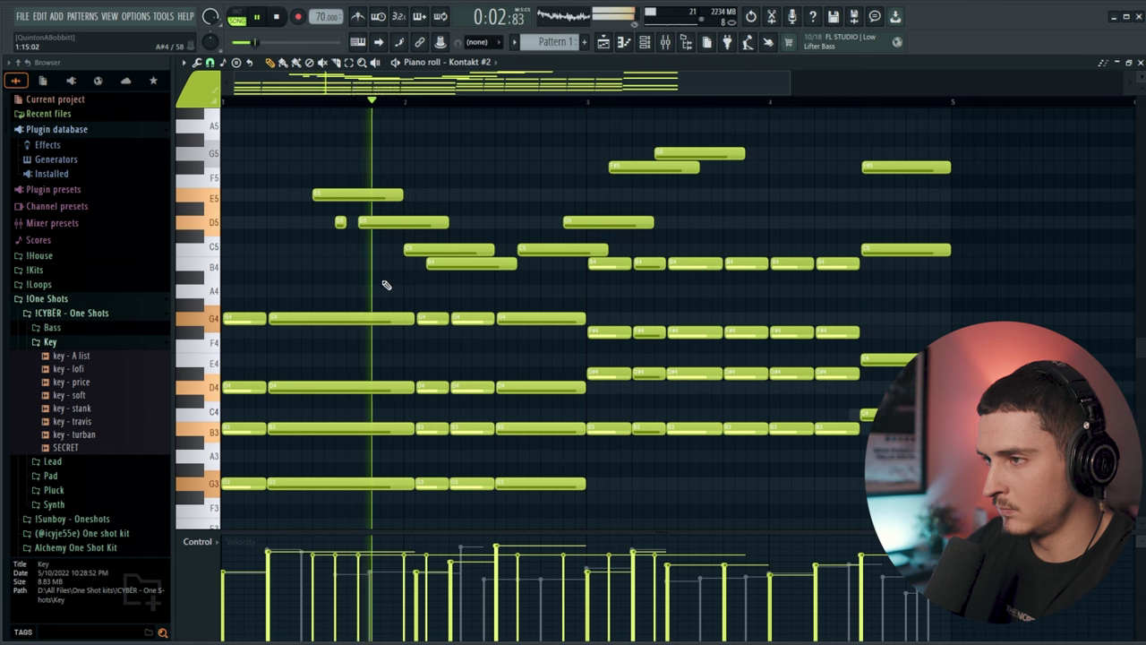
left_click_drag(368, 253, 389, 236)
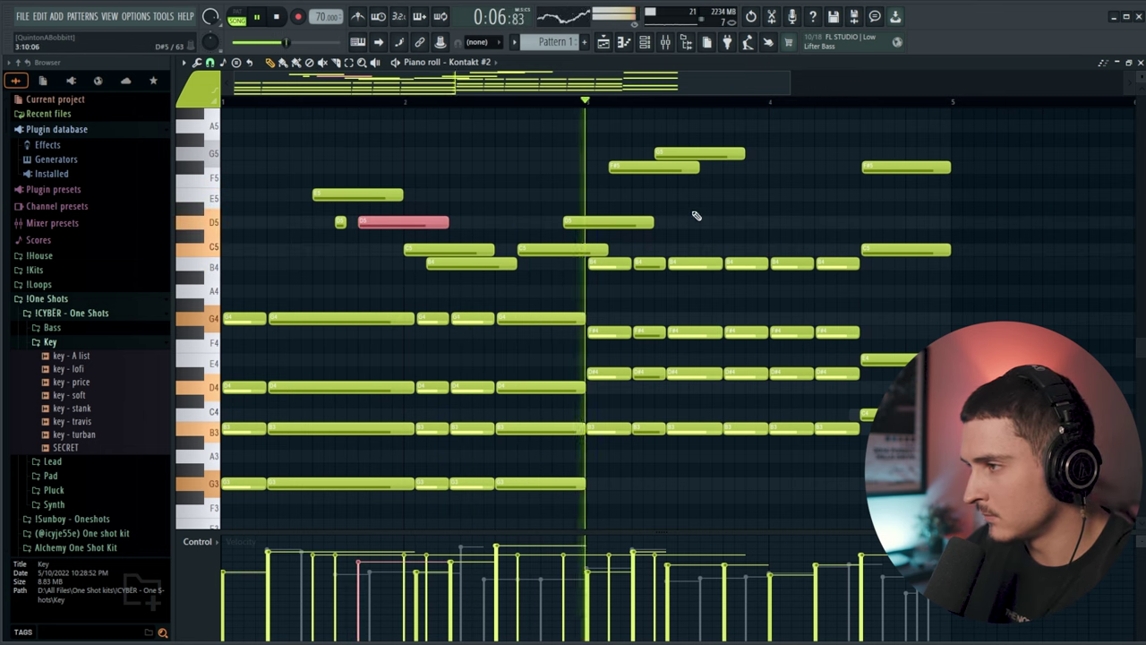
left_click_drag(587, 84, 640, 85)
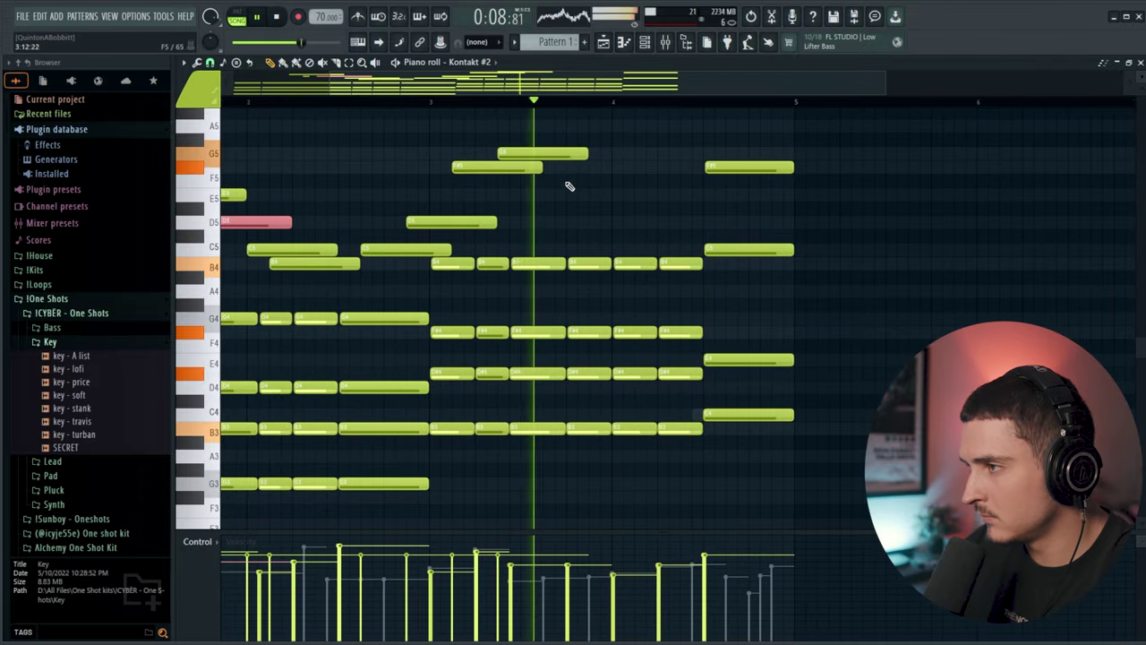
left_click(590, 195)
left_click(637, 154)
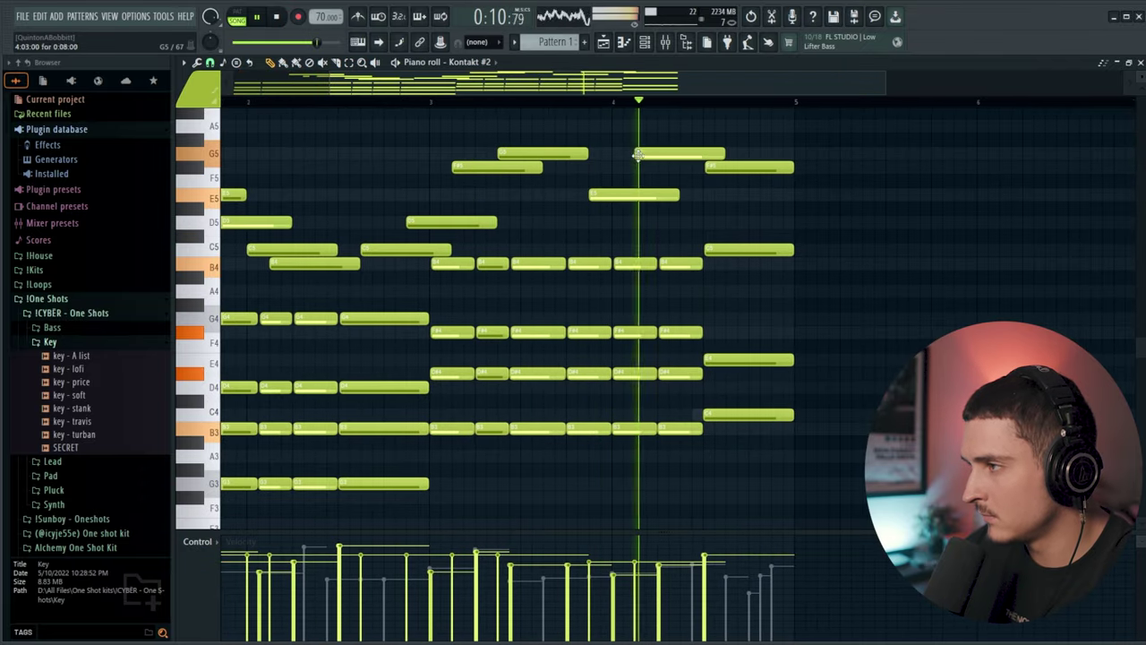
left_click(682, 168)
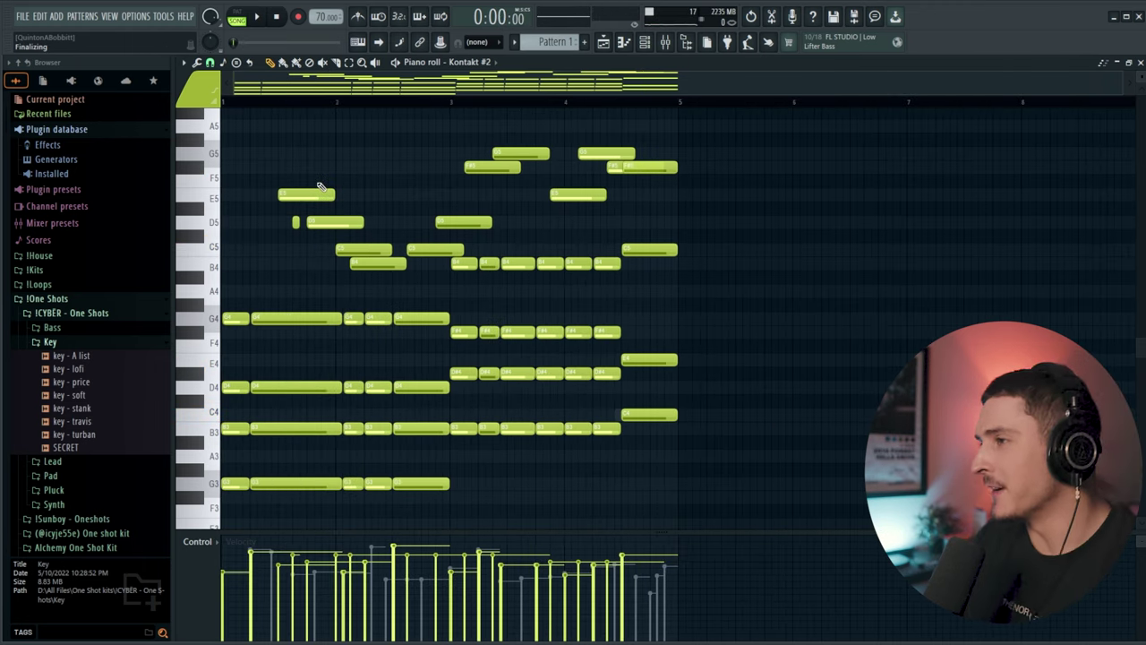
Add EZdrummer 3 as a new channel and reposition its plugin window.
left_click(664, 47)
left_click(644, 47)
left_click(357, 242)
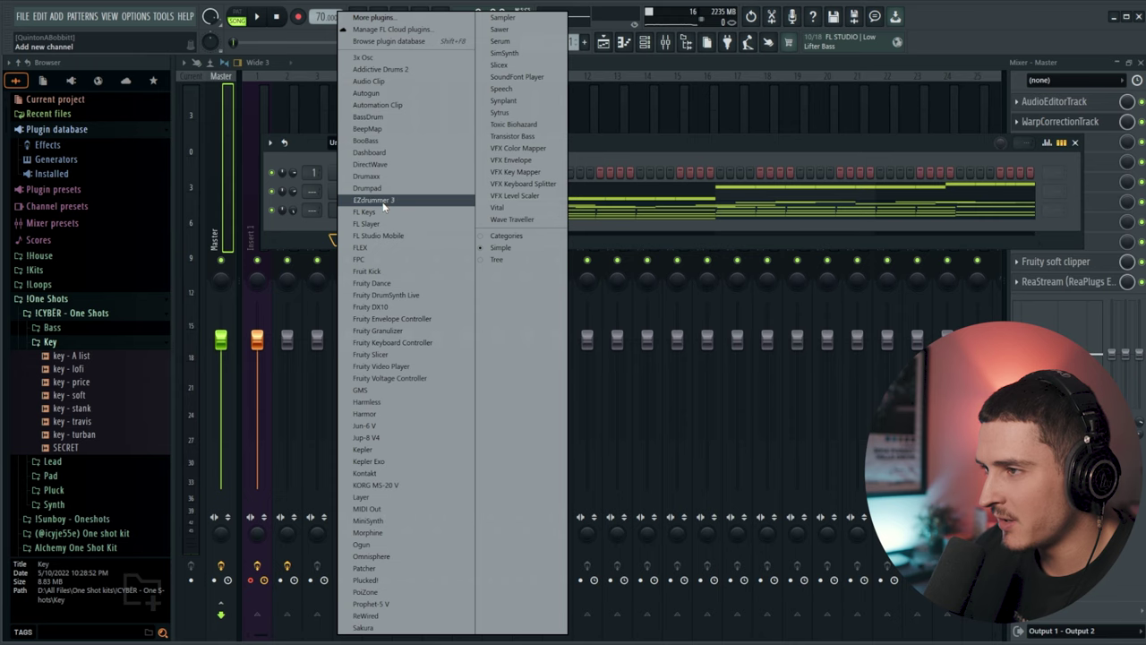
left_click(376, 200)
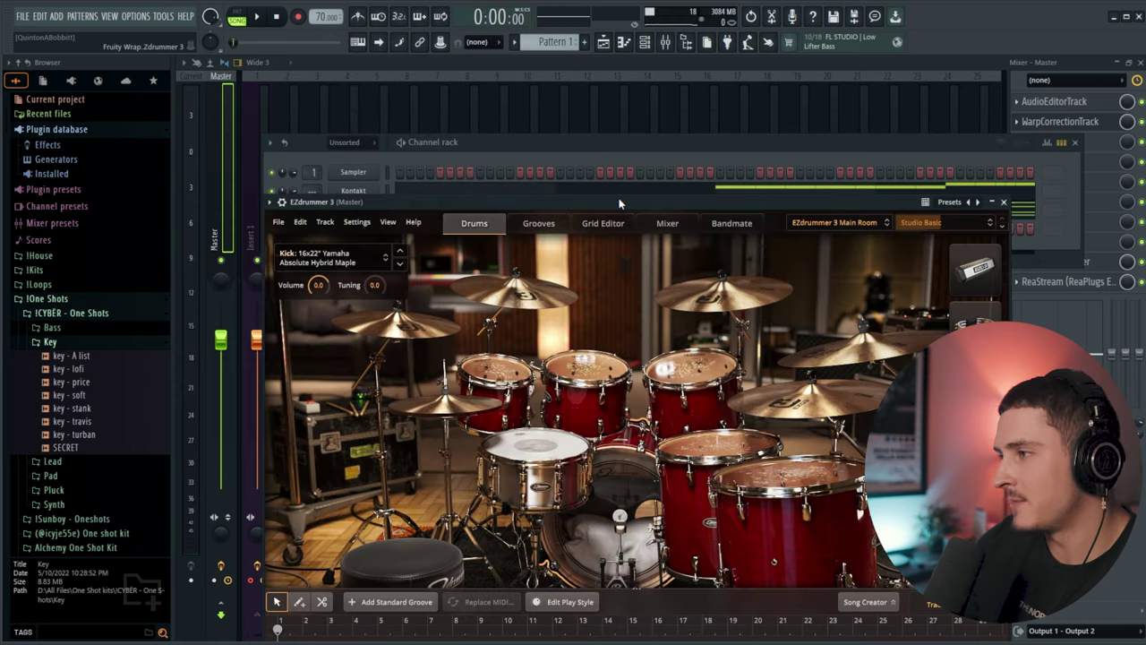
left_click_drag(619, 198, 595, 122)
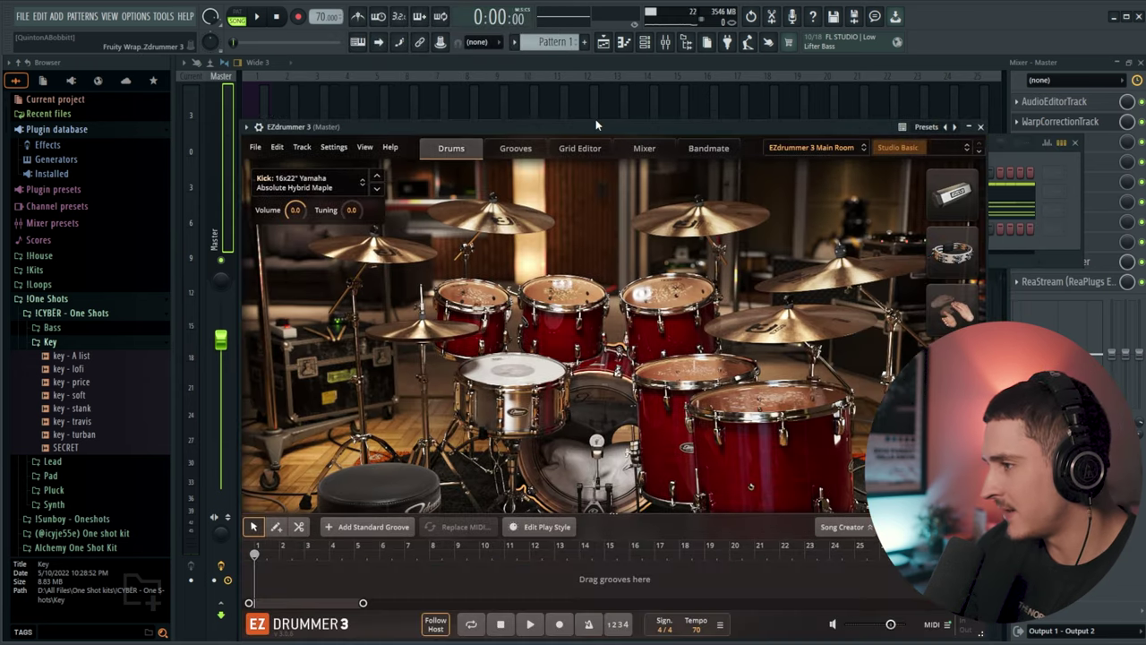
Audition the snare and kick drum in EZdrummer 3, close the plugin window and bring up the playlist.
left_click(499, 381)
left_click(588, 450)
left_click_drag(680, 127, 695, 70)
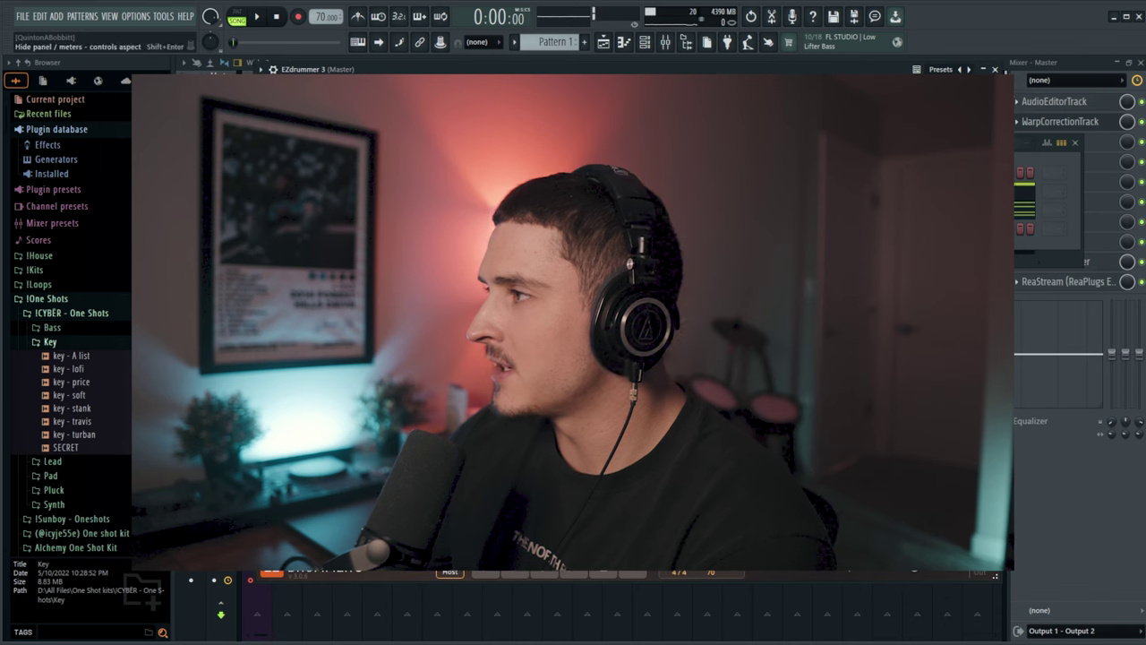
left_click(995, 69)
left_click(603, 42)
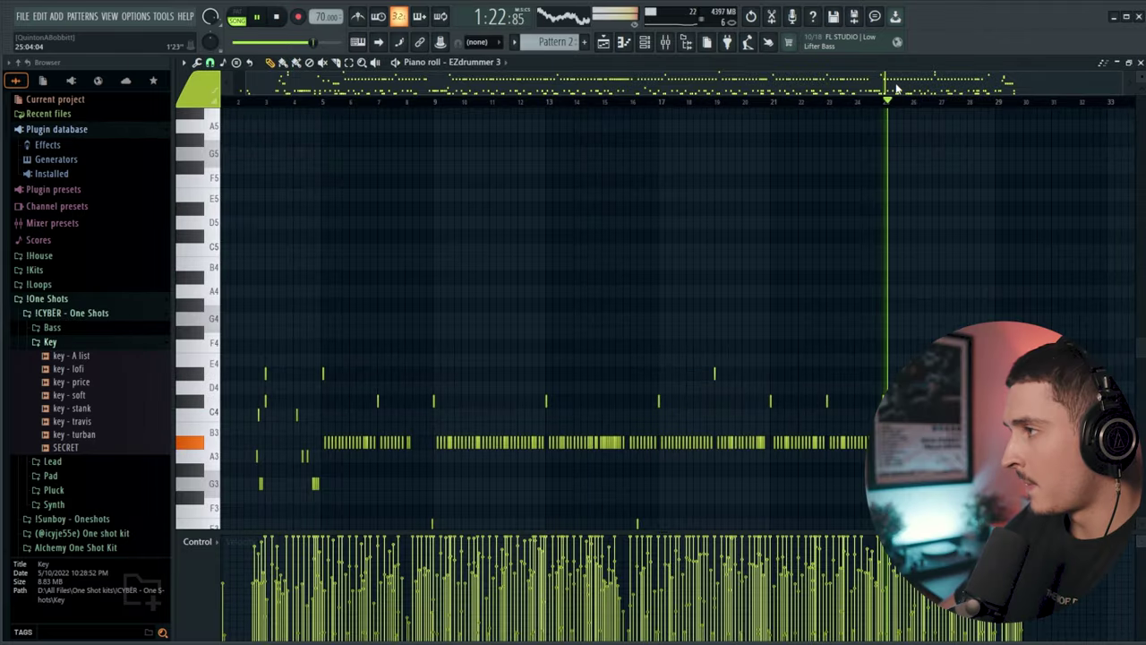
Locate the drum groove in bars 25 to 28 of the recorded EZdrummer take and loop those bars.
scroll(896, 87, "up", 5)
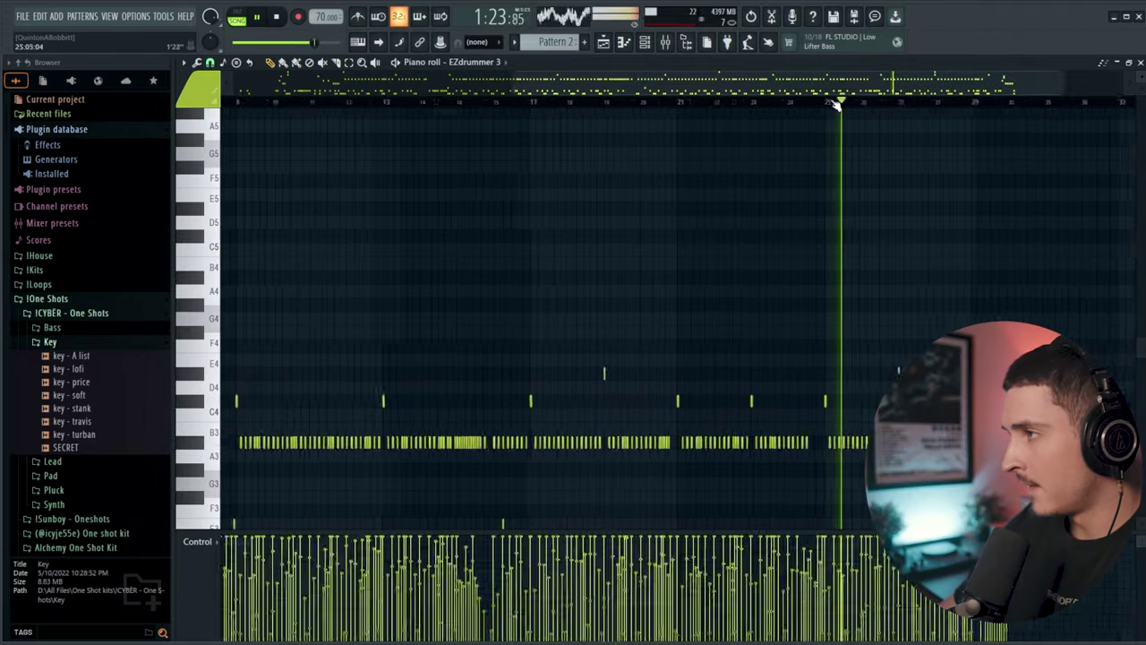
scroll(832, 102, "up", 3)
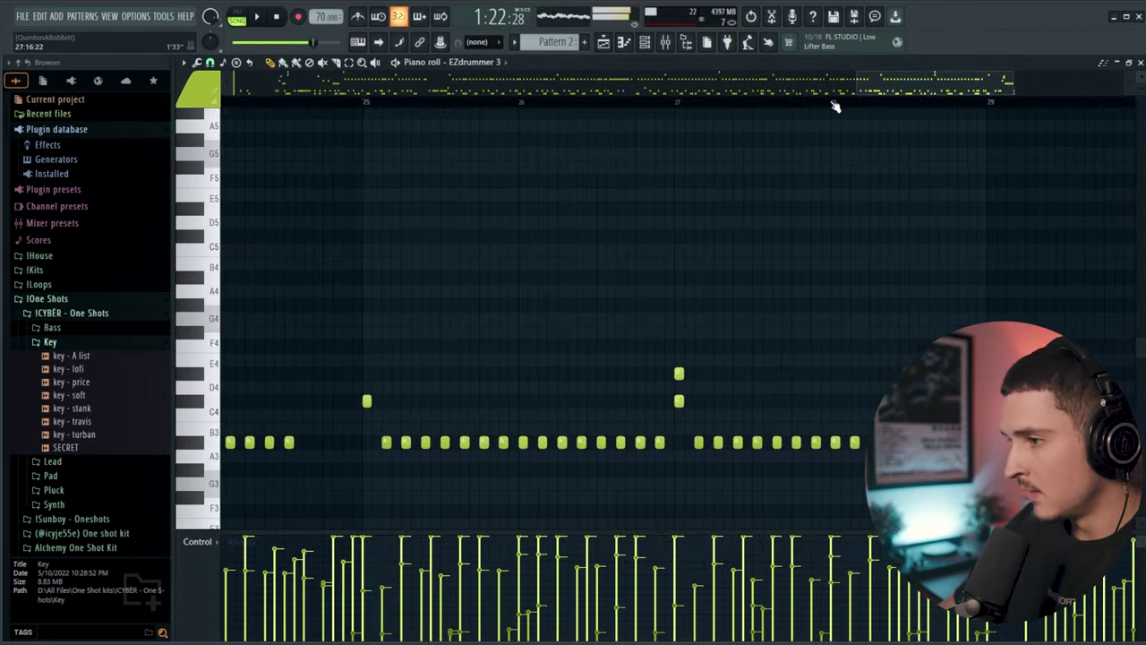
scroll(452, 195, "down", 4)
scroll(455, 417, "down", 4)
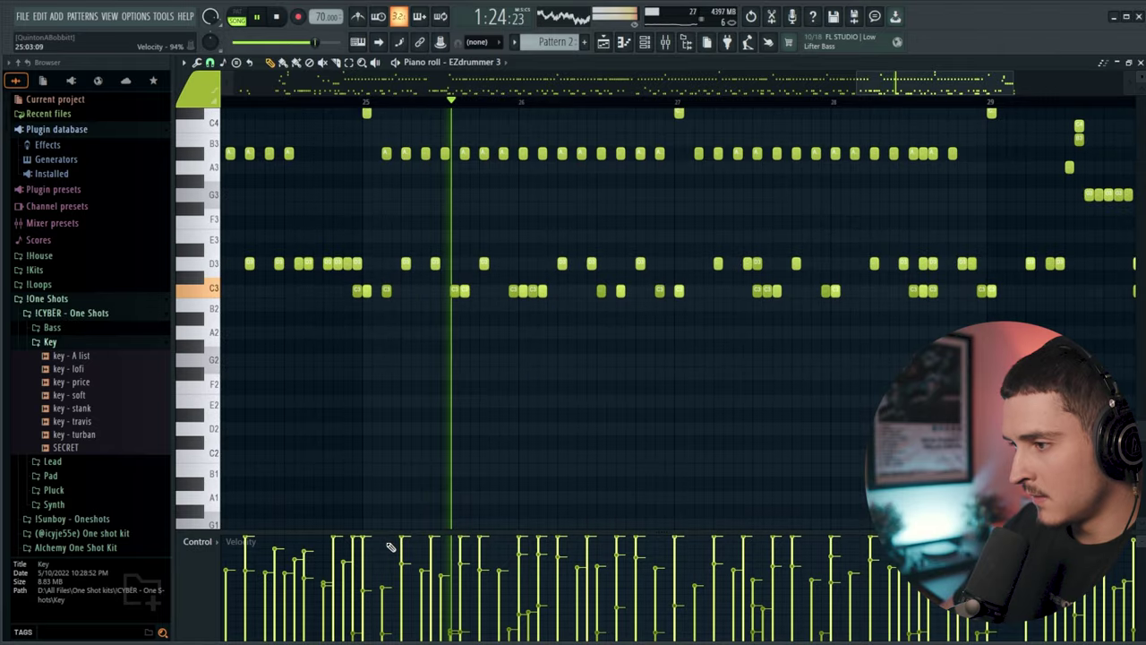
scroll(481, 413, "up", 1)
scroll(483, 413, "up", 2)
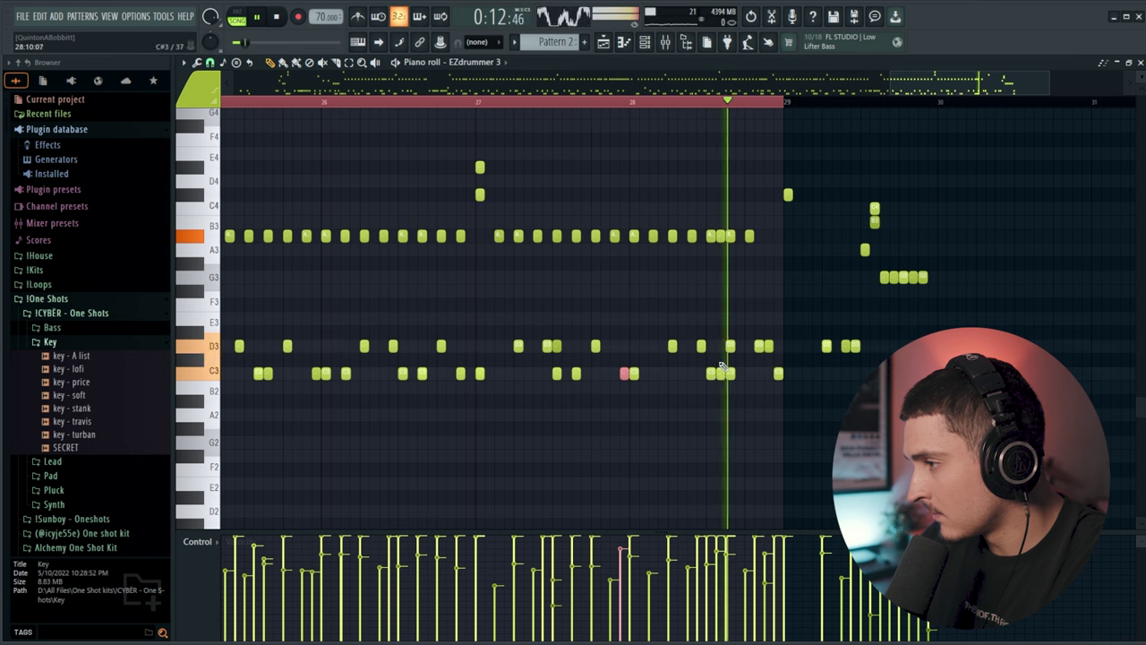
Undo the last edit and add extra D3 snare notes in the second half of bar 28.
key("ctrl+z")
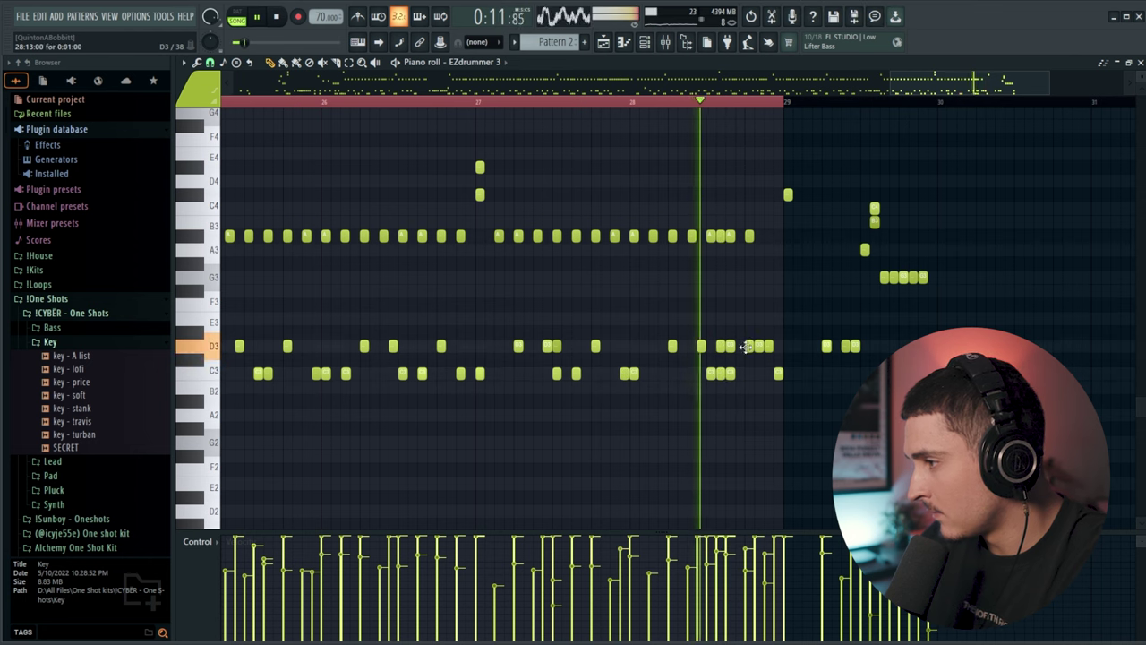
left_click(748, 347)
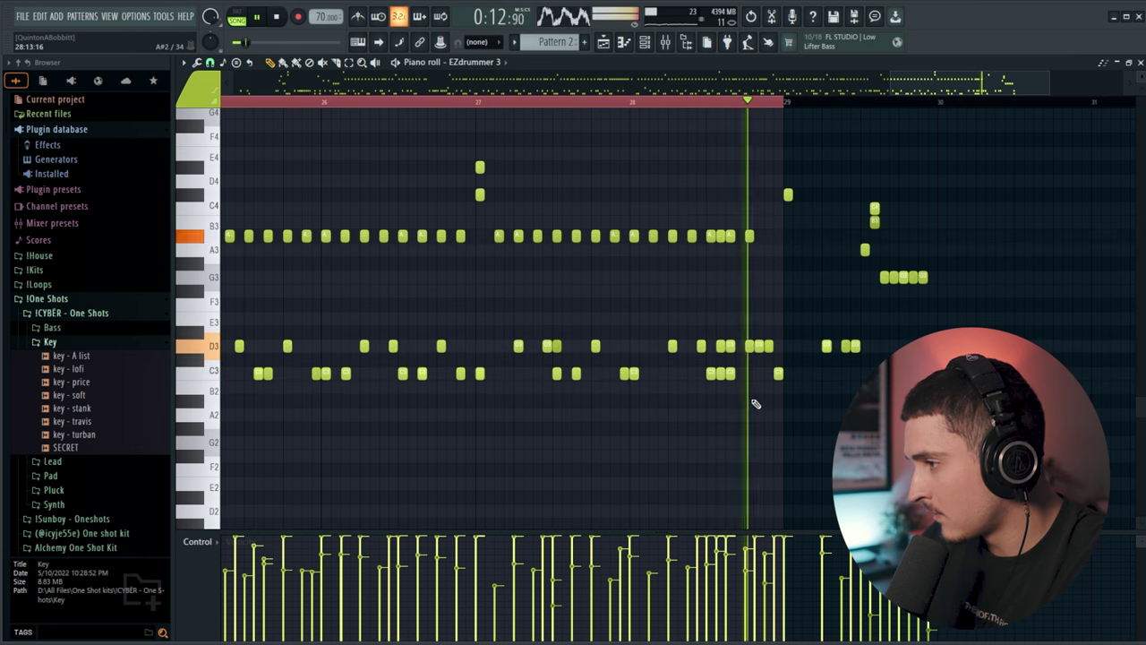
key("space")
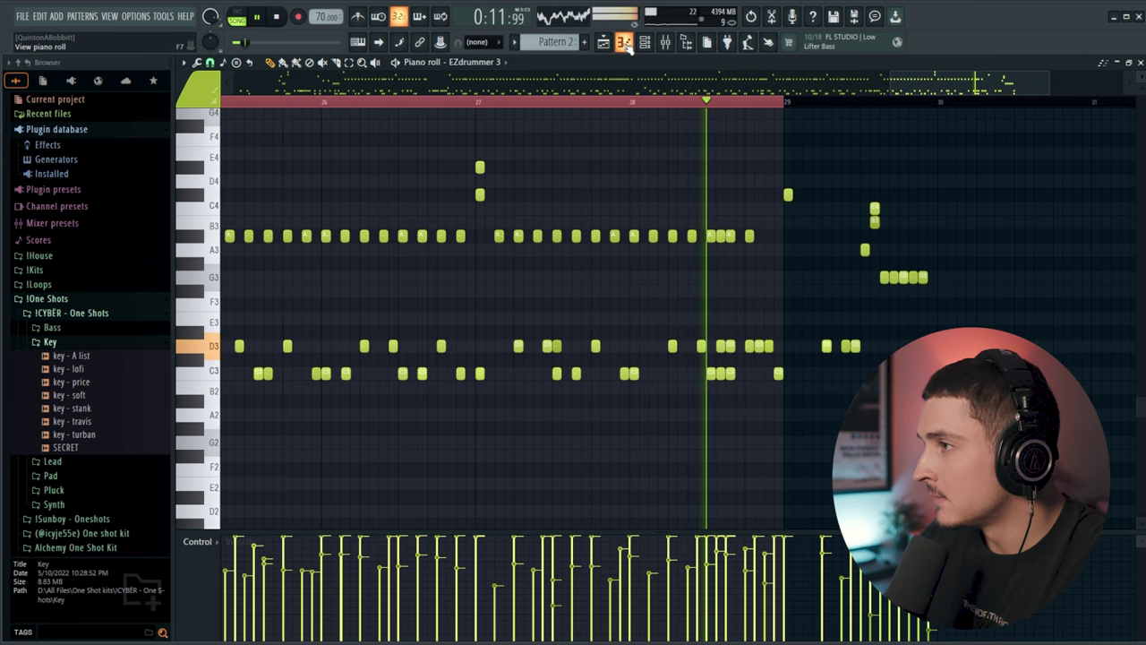
Duplicate the four-bar Pattern 2 drum clip on Track 3 into bars 5 to 8 and restart playback from bar 1.
left_click(622, 43)
left_click(399, 194, "ctrl")
key("ctrl+b")
left_click(484, 266, "ctrl")
left_click(349, 102)
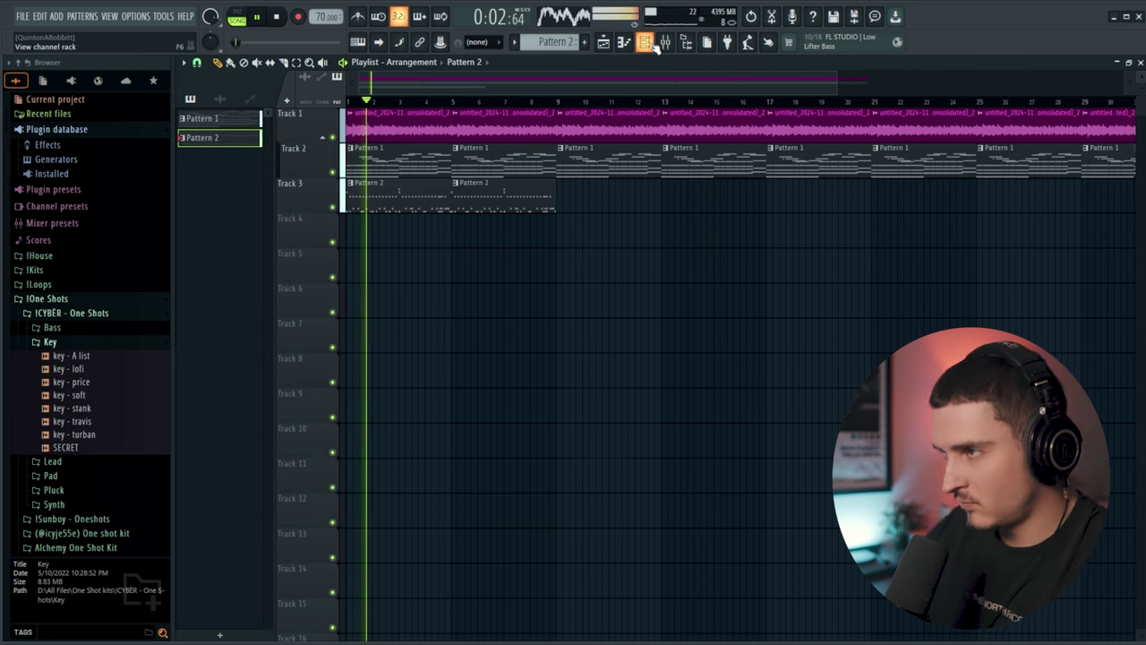
Raise the Kick Out level to 4.4 in EZdrummer 3's internal mixer and close the plugin.
scroll(518, 110, "down", 2)
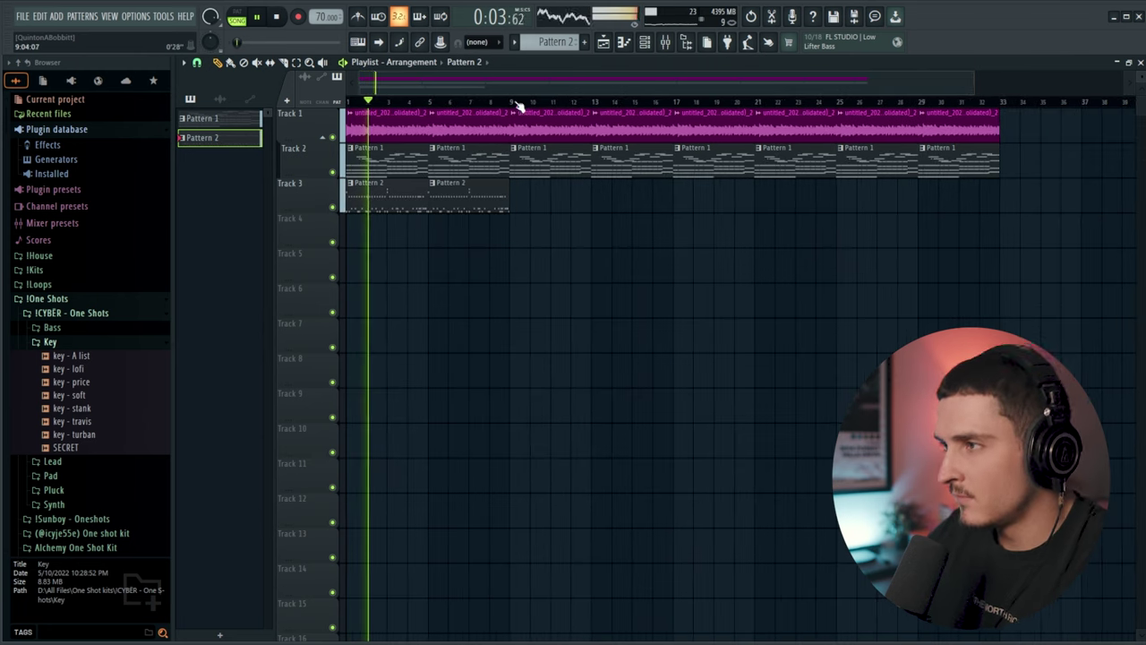
left_click(643, 45)
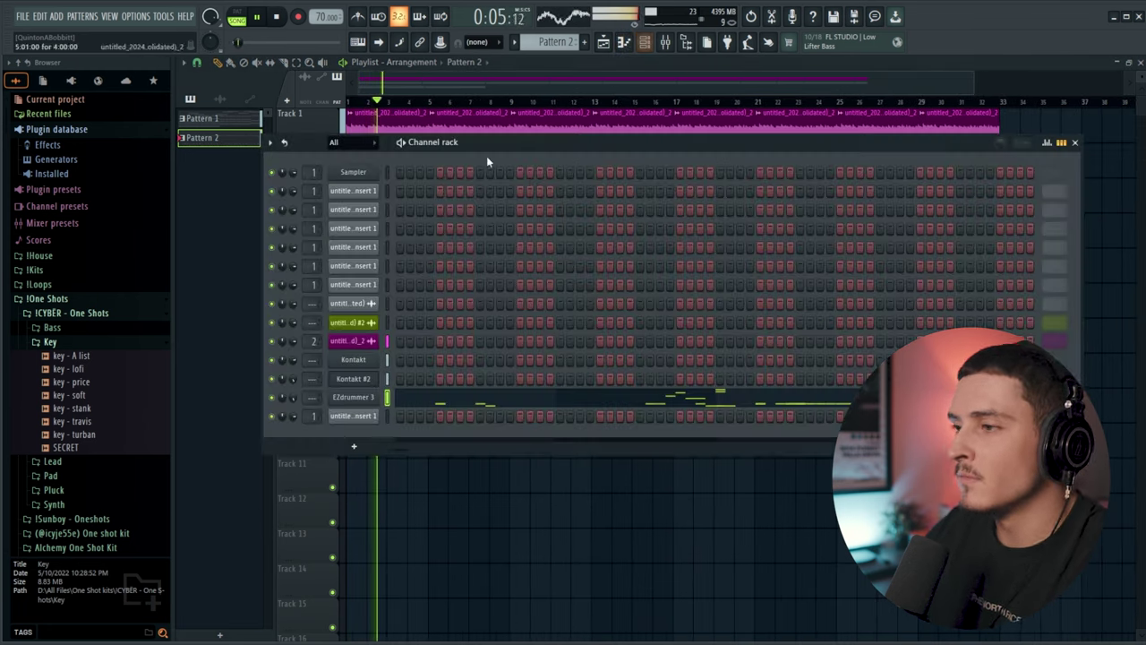
left_click(354, 399)
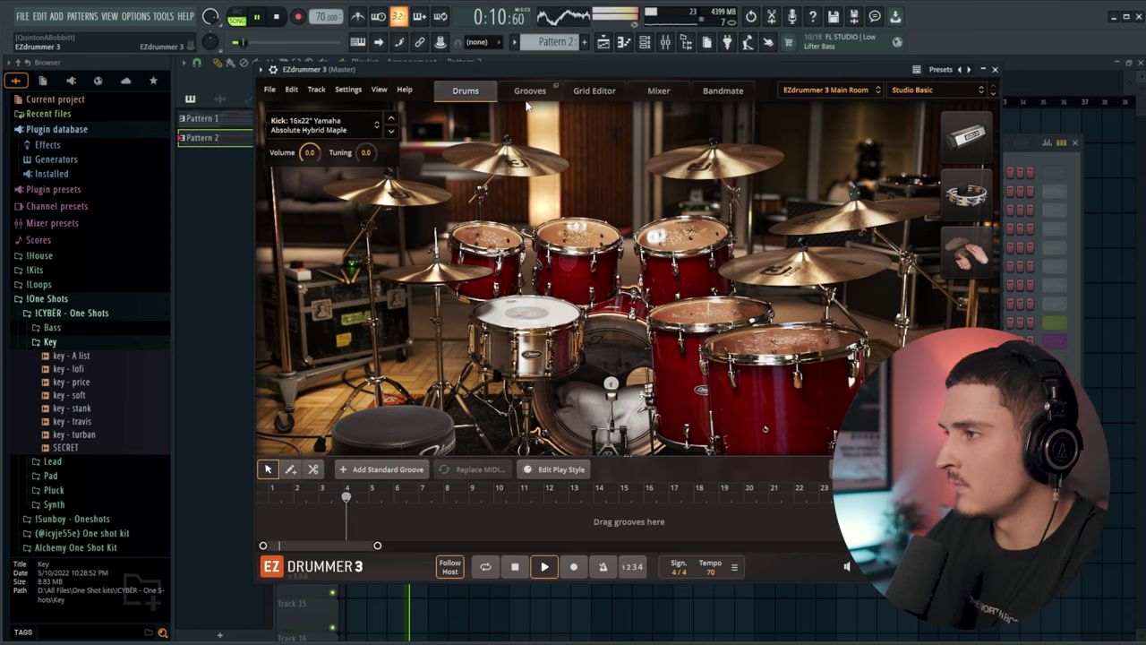
left_click(660, 95)
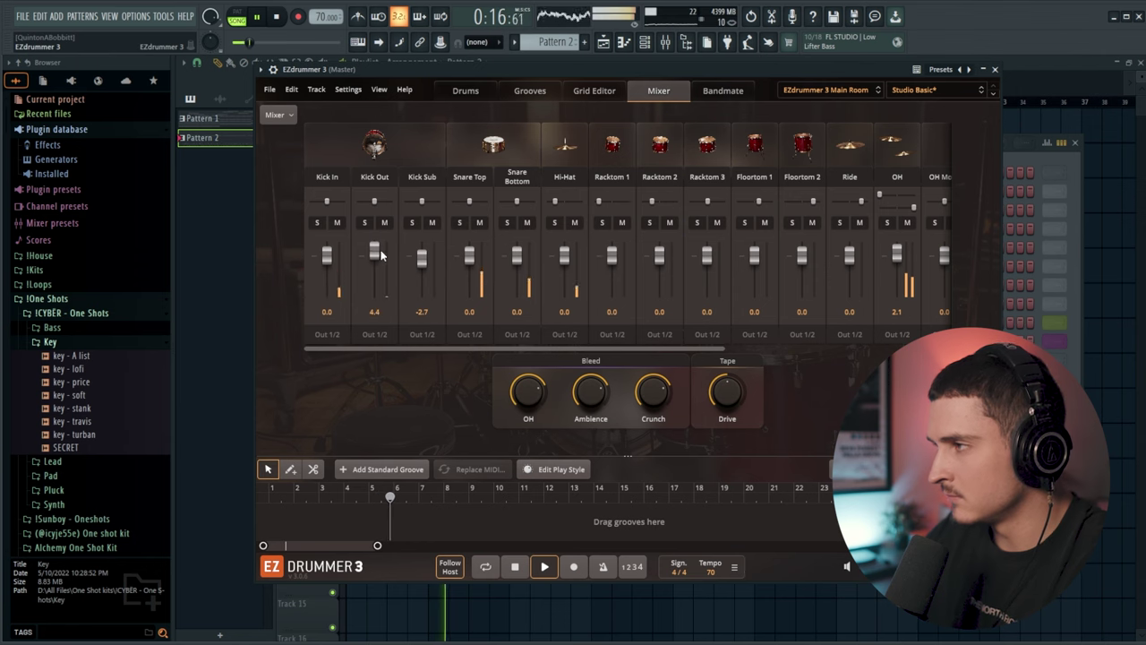
left_click(992, 70)
Route the EZdrummer 3 channel to mixer track 3 and solo that track.
left_click(662, 45)
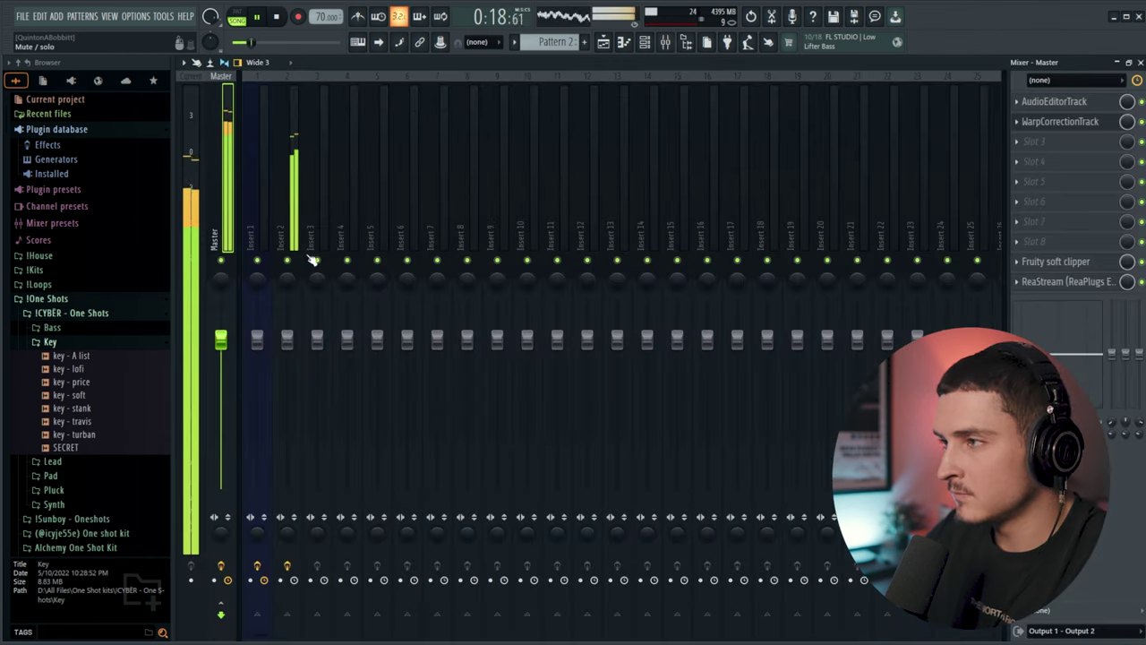
left_click(644, 45)
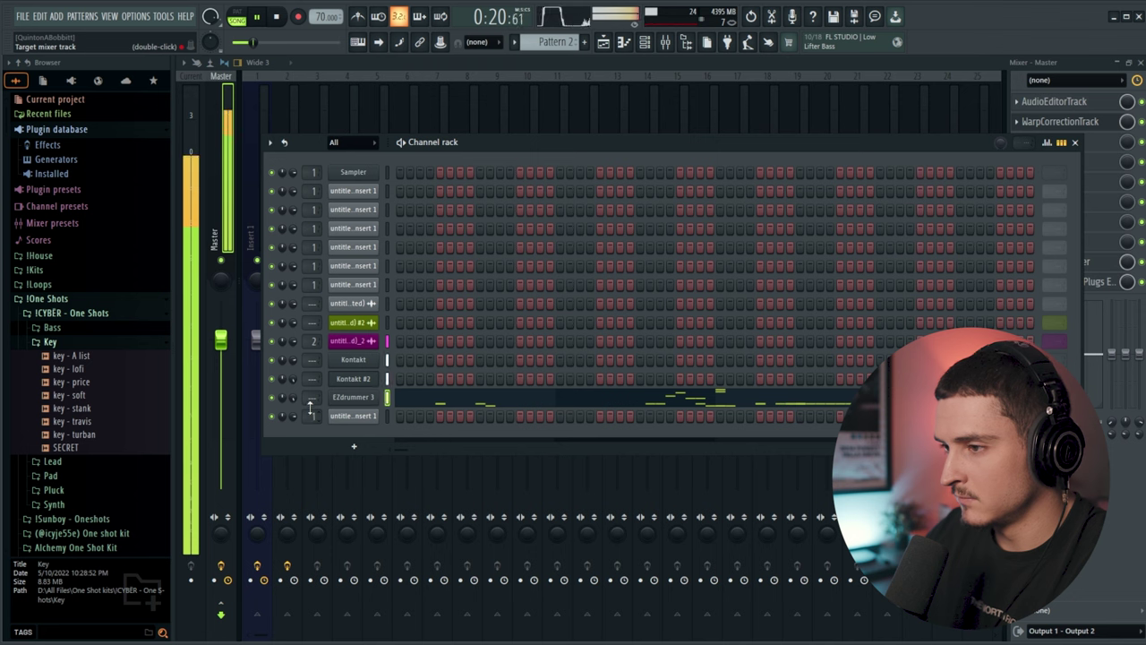
key("ctrl+l")
key("space")
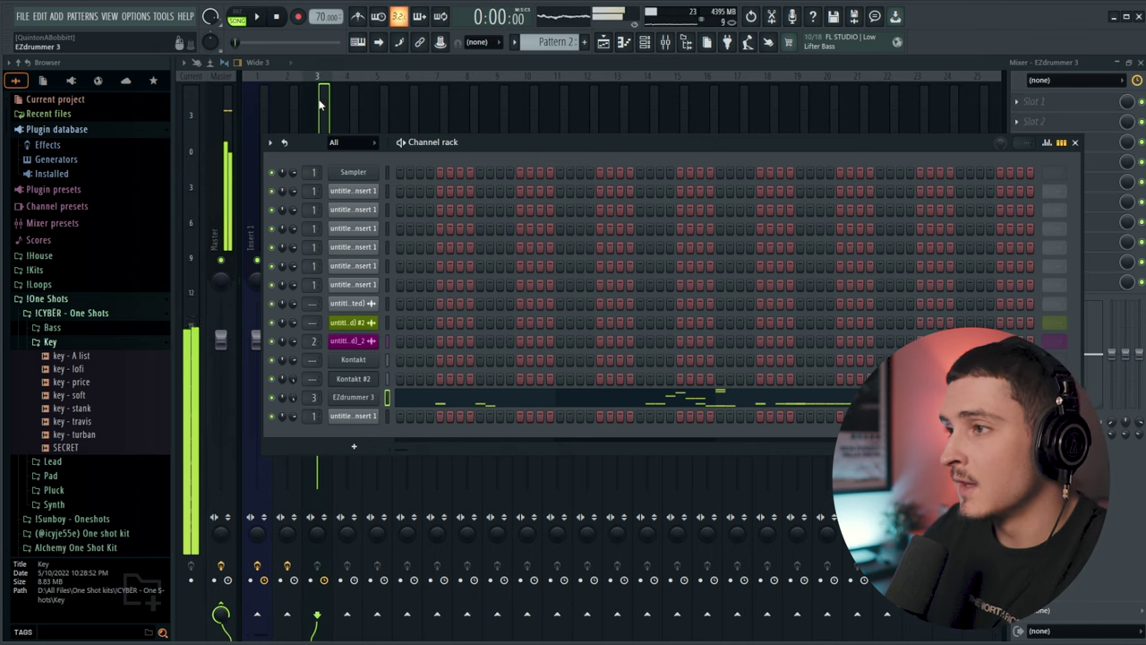
left_click(323, 103)
right_click(318, 261)
Load TR5 Classic Clipper in the first effect slot of the EZdrummer 3 track and lower its slope to about -7.
left_click(1043, 106)
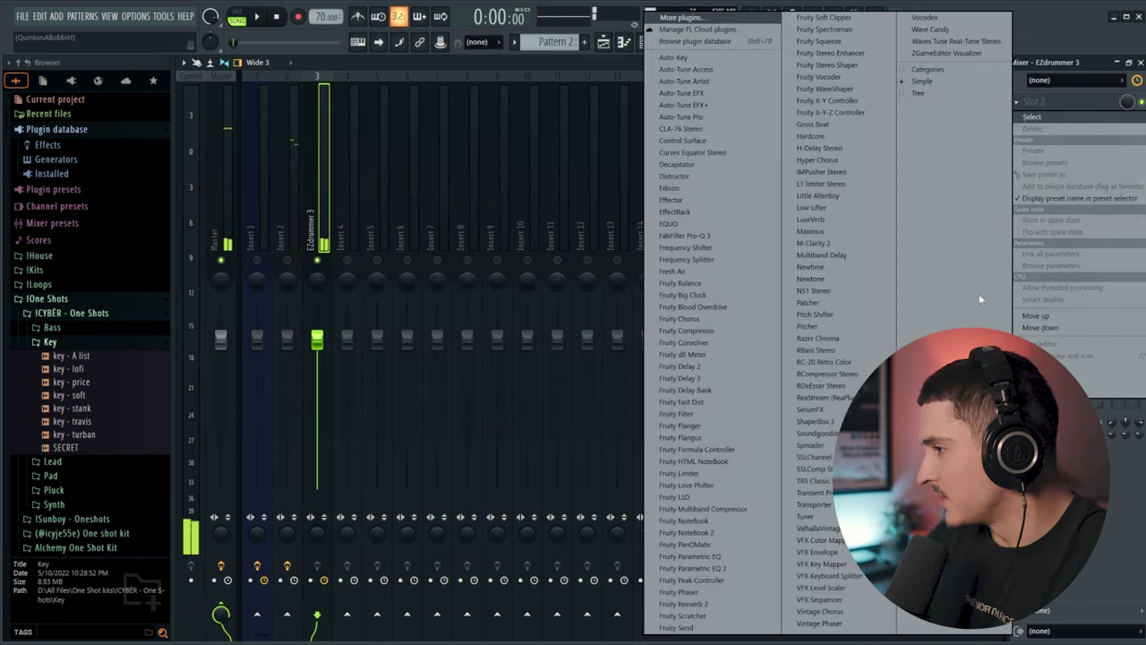
left_click(814, 481)
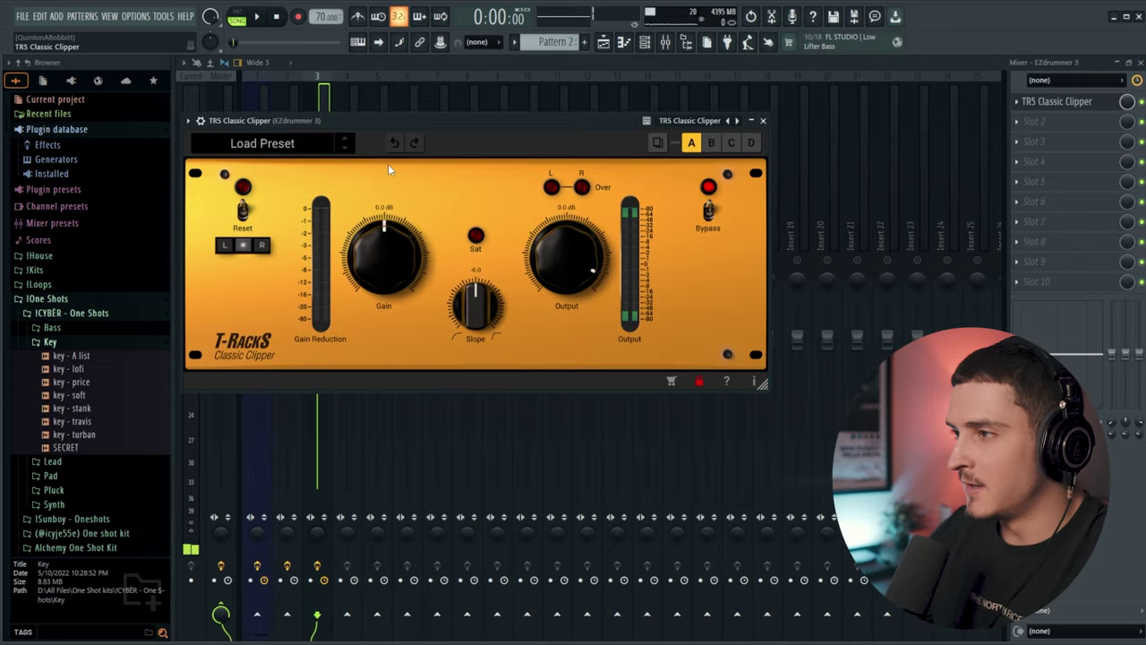
key("space")
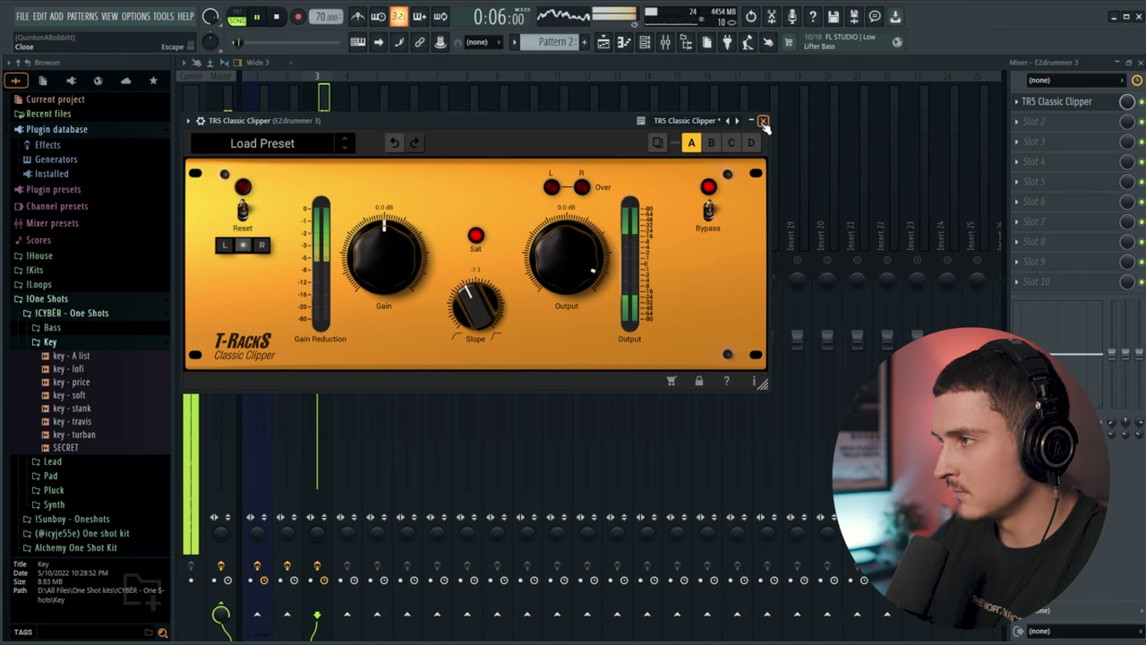
left_click(763, 121)
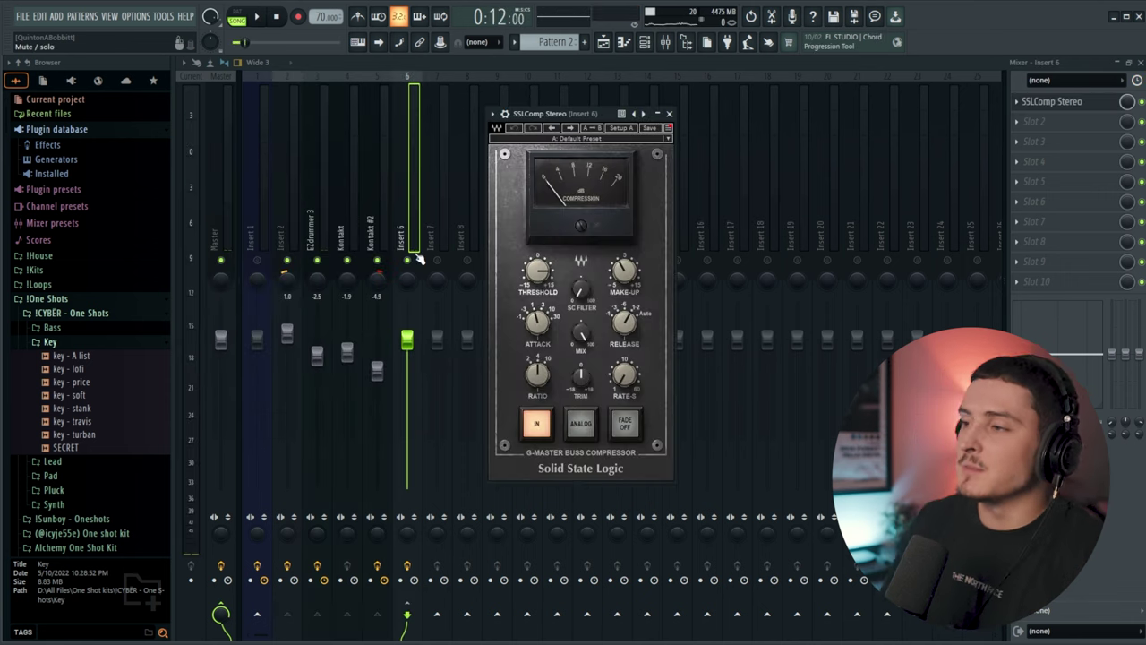
Load the Mastering preset in SSLComp Stereo on Insert 6, adjust the threshold and set the make-up gain to 4.7 dB.
left_click_drag(578, 120, 615, 112)
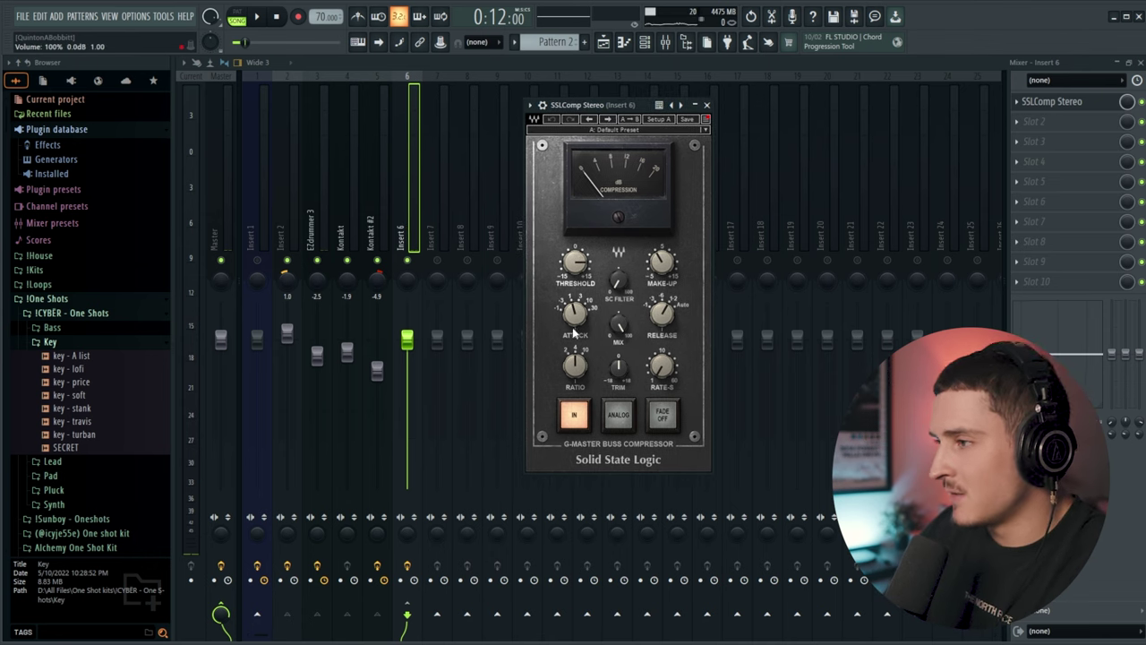
left_click(646, 130)
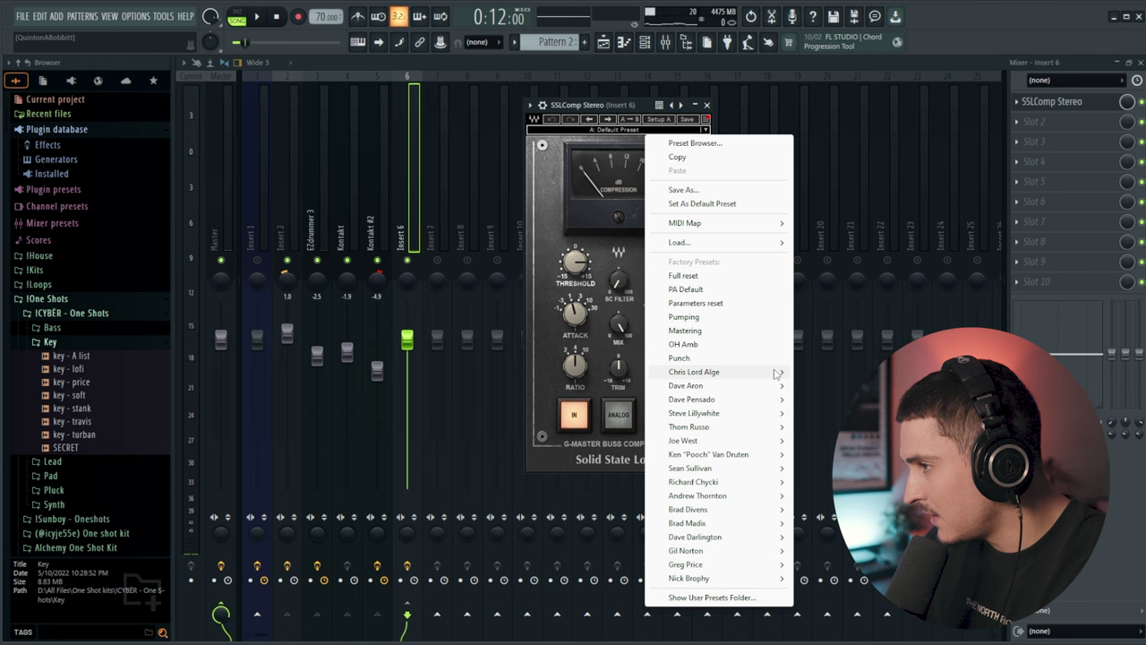
left_click(723, 333)
key("space")
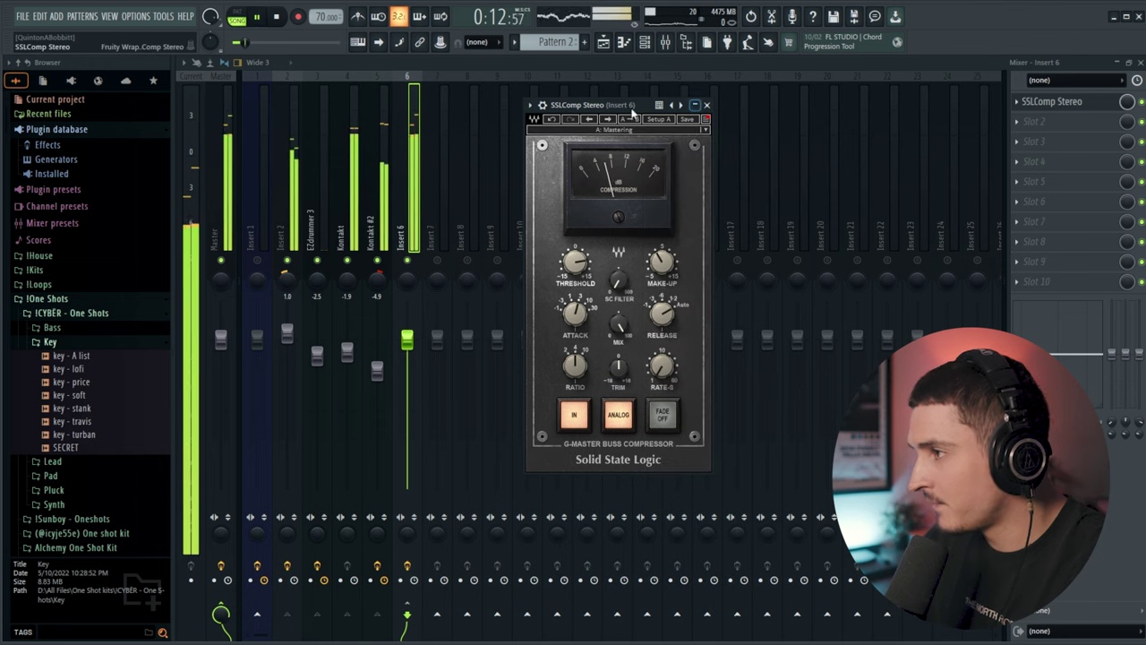
left_click_drag(633, 109, 634, 104)
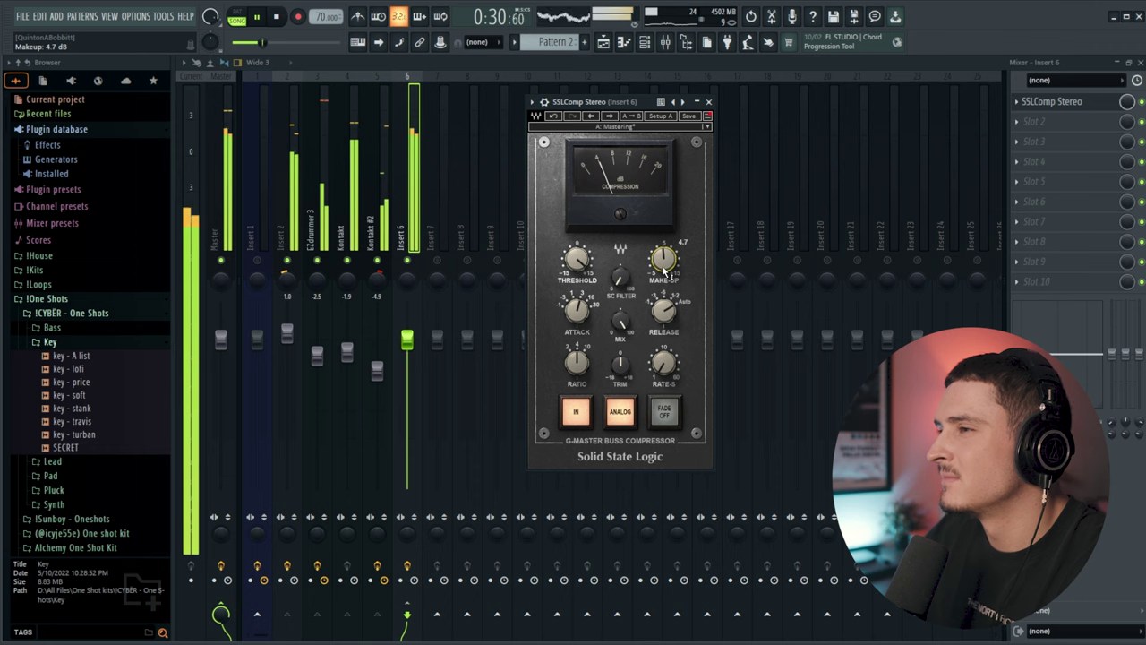
Close the compressor and lower the Insert 2 fader slightly to its default level.
left_click(709, 102)
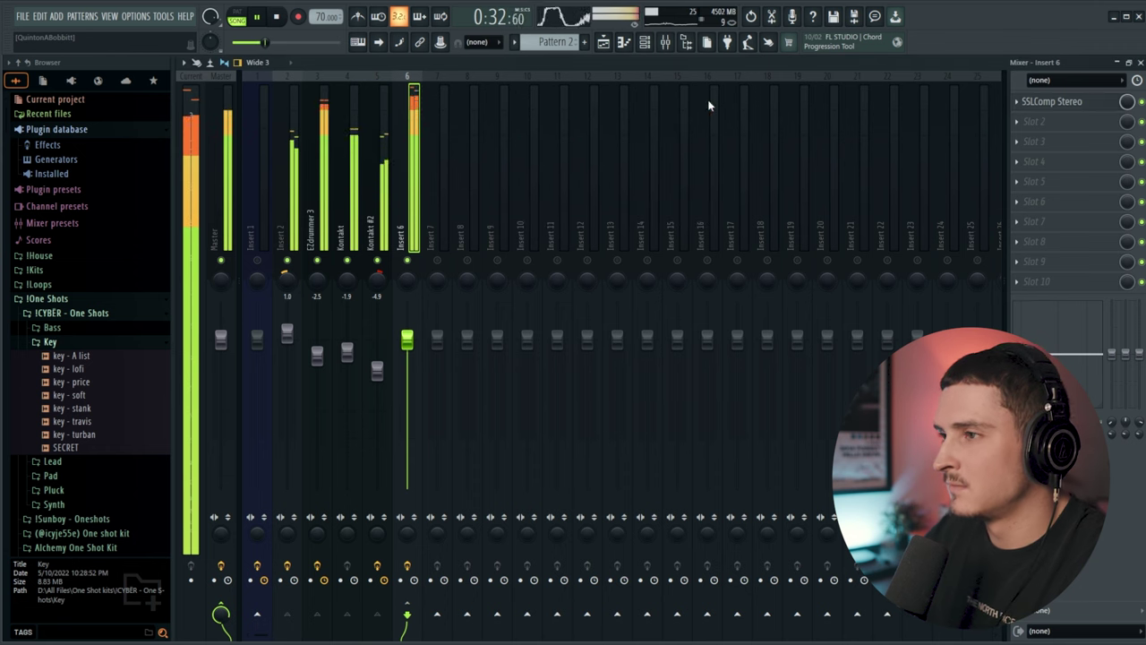
left_click_drag(286, 333, 286, 337)
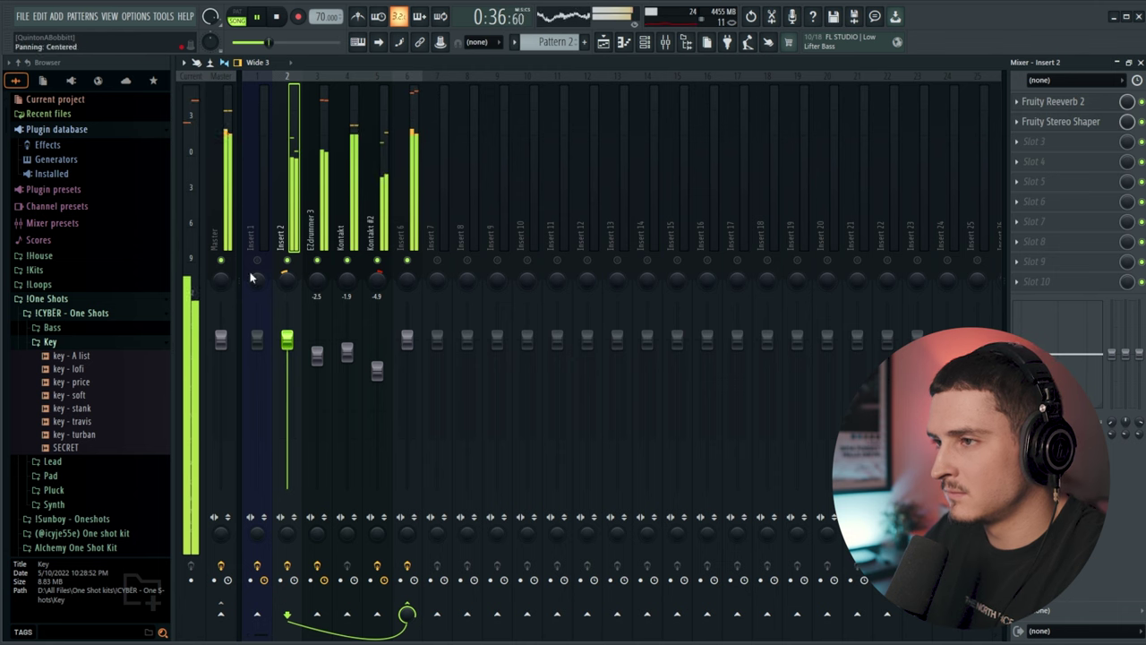
Load the Main Vocal preset from the Vocal Presets folder onto mixer track 9.
left_click(235, 224)
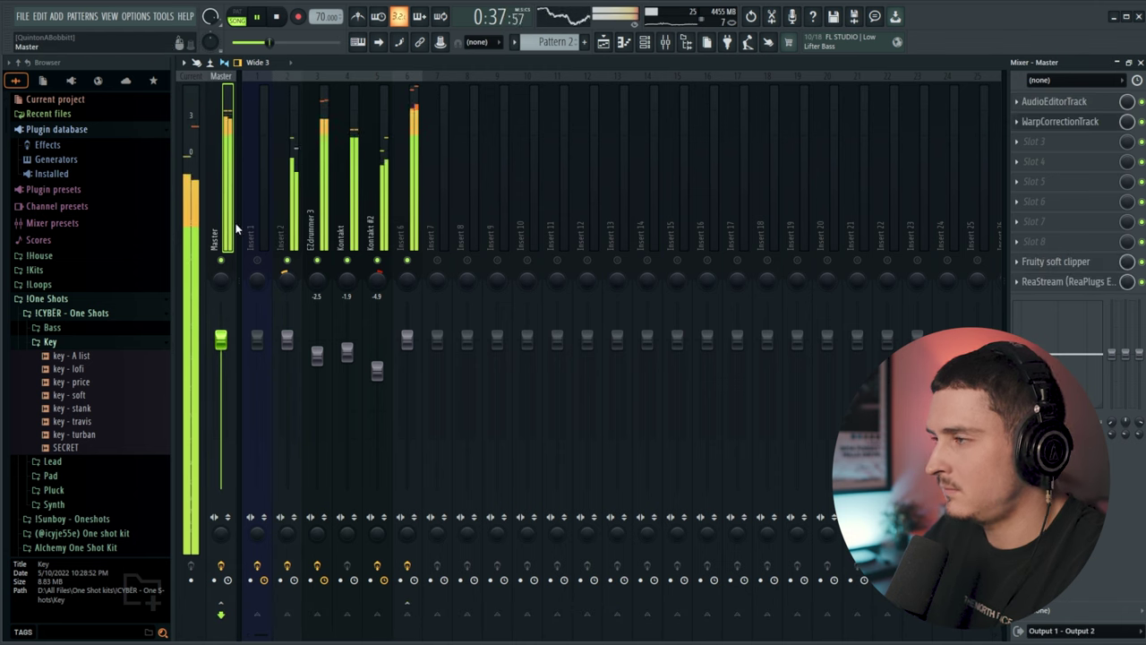
left_click(1036, 128)
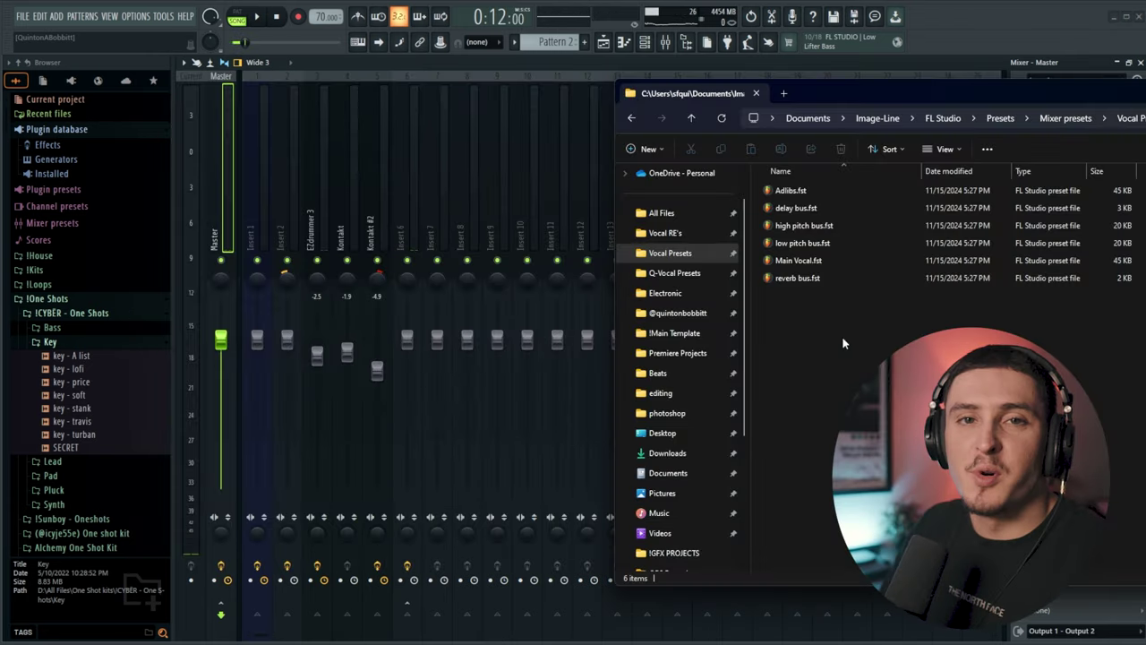
left_click_drag(842, 336, 814, 175)
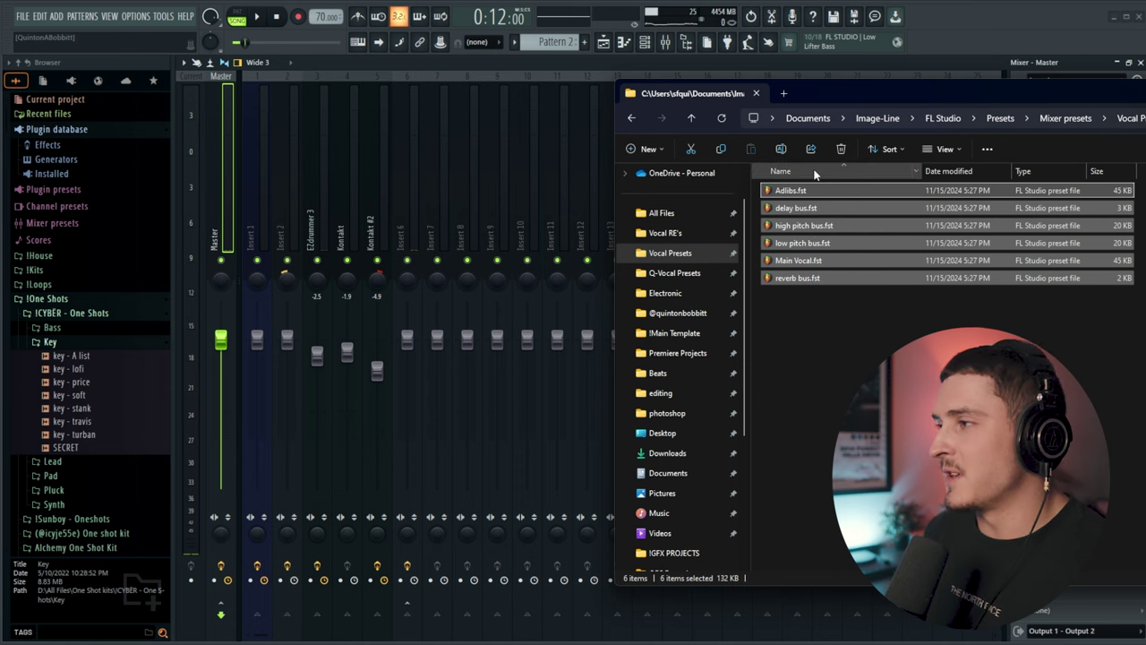
left_click_drag(799, 261, 494, 238)
Record a trial vocal take on the Yeat - Lyfestyle track from about bar 4 and delete it.
key("space")
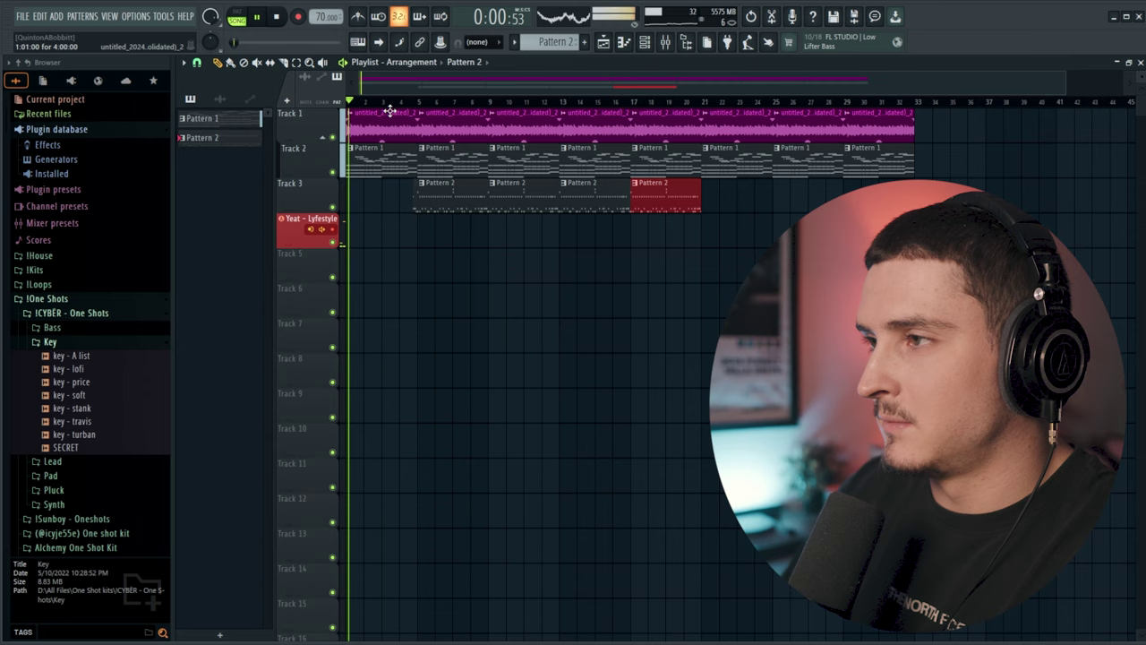
scroll(403, 104, "up", 3)
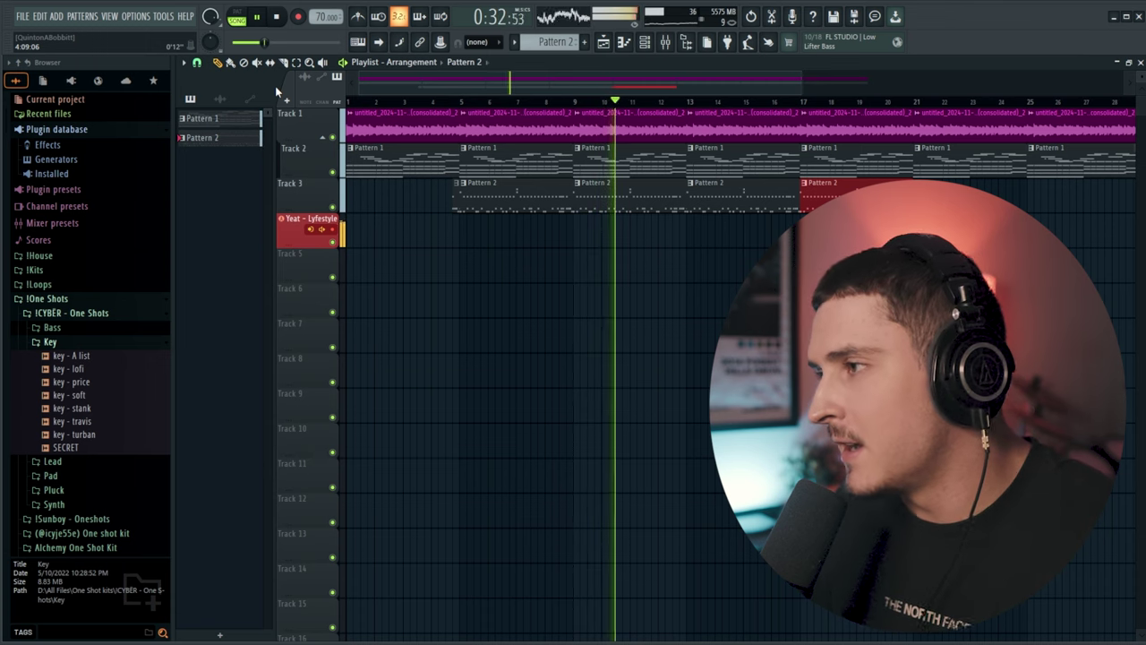
left_click(434, 104)
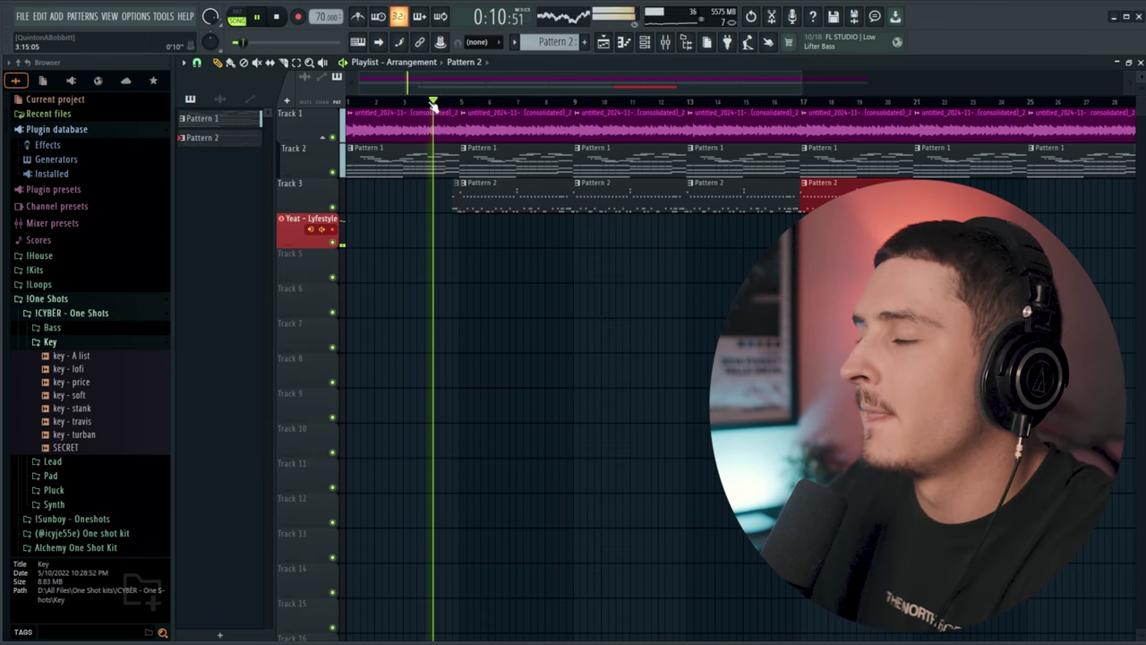
scroll(437, 104, "up", 2)
key("r")
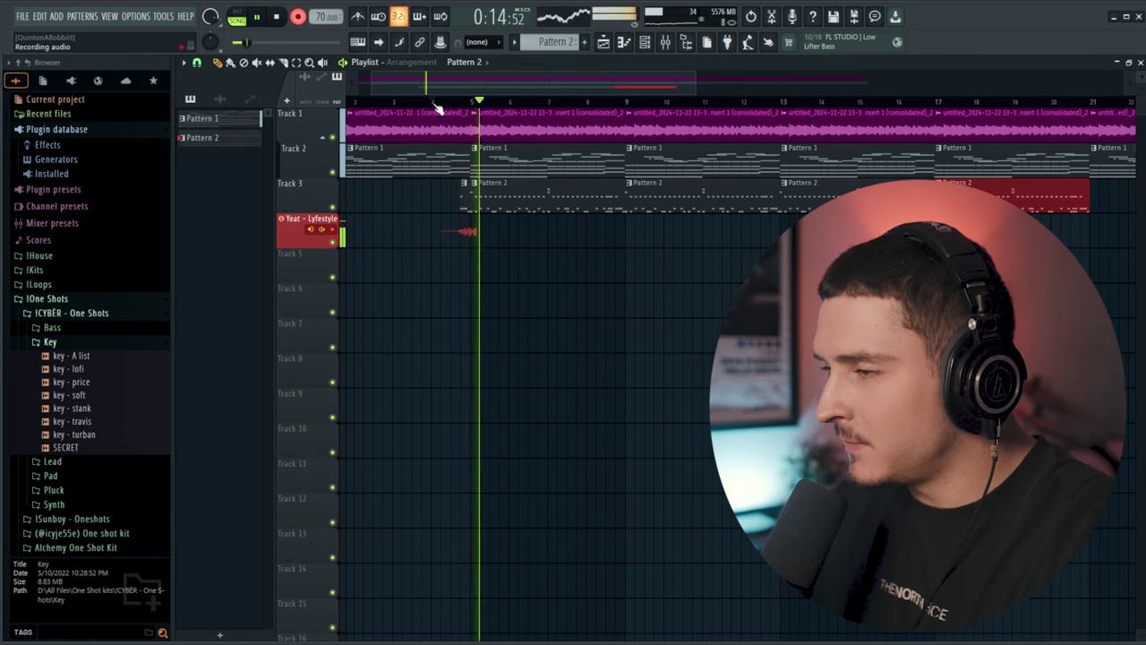
key("space")
right_click(448, 236)
Play back the vocal and raise the Yeat - Lyfestyle mixer track's send to the low pitch bus.
key("space")
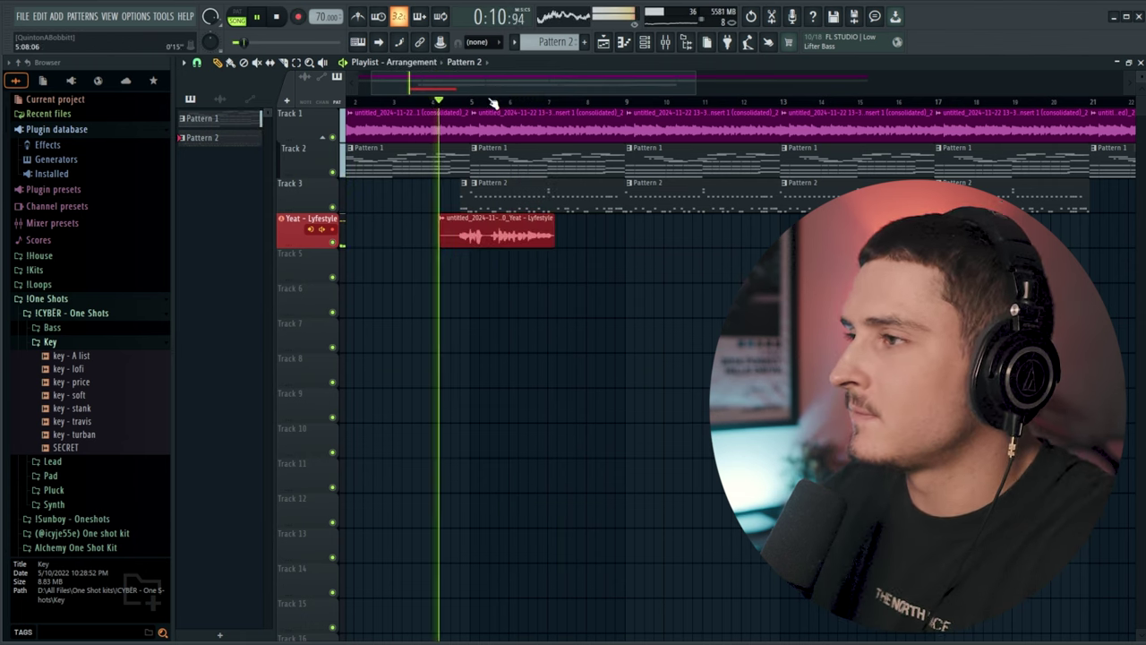
scroll(491, 105, "up", 2)
key("F9")
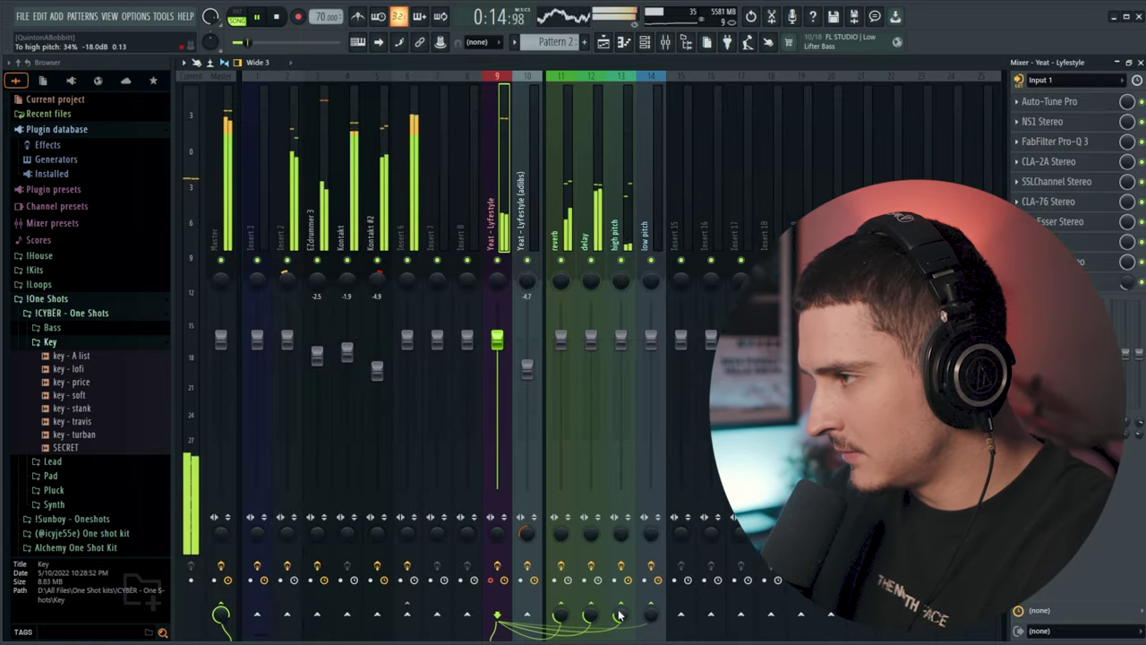
left_click_drag(649, 625, 643, 587)
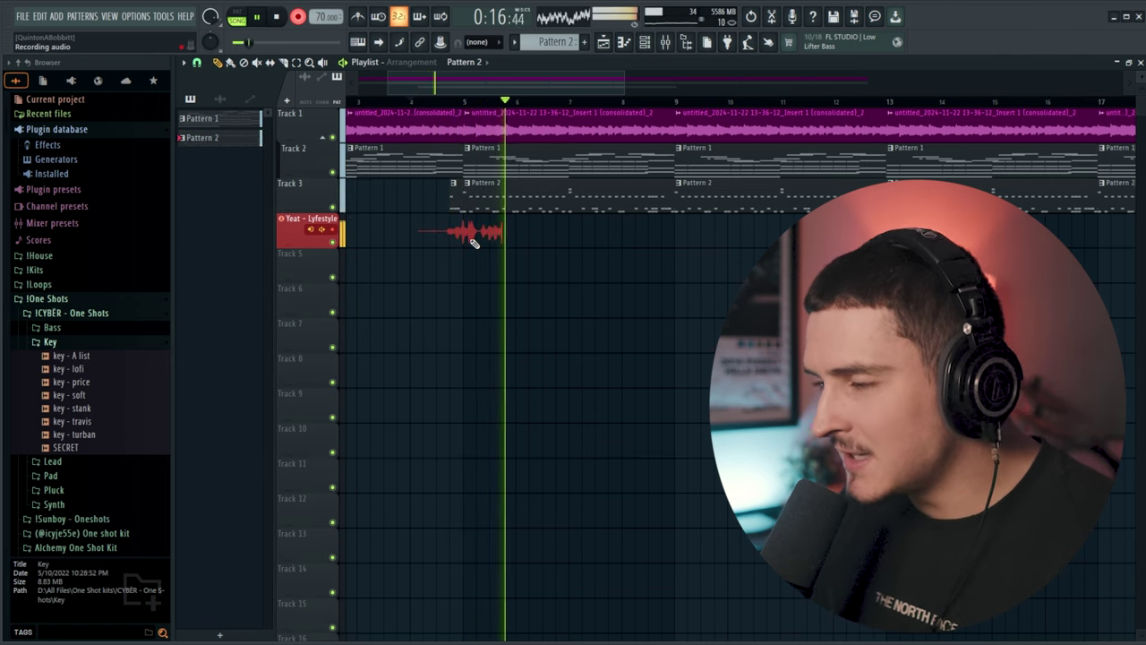
Discard the current vocal take and record overlapping vocal phrases on two Yeat - Lyfestyle tracks from about bar 4 to bar 9.
right_click(487, 245)
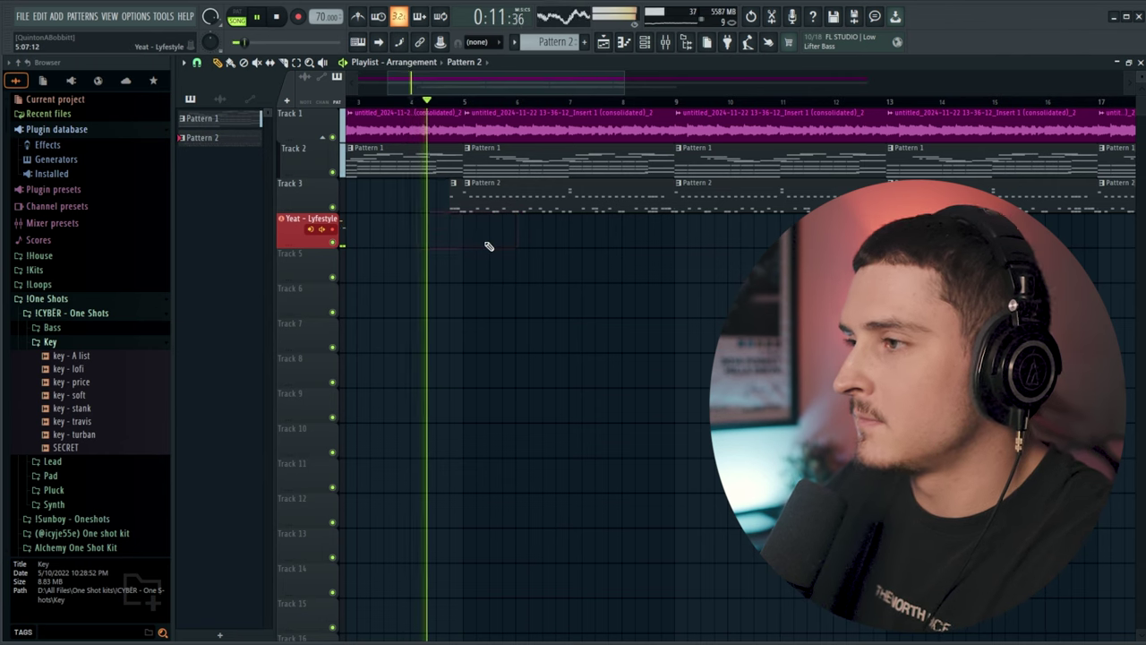
key("r")
scroll(492, 99, "up", 2)
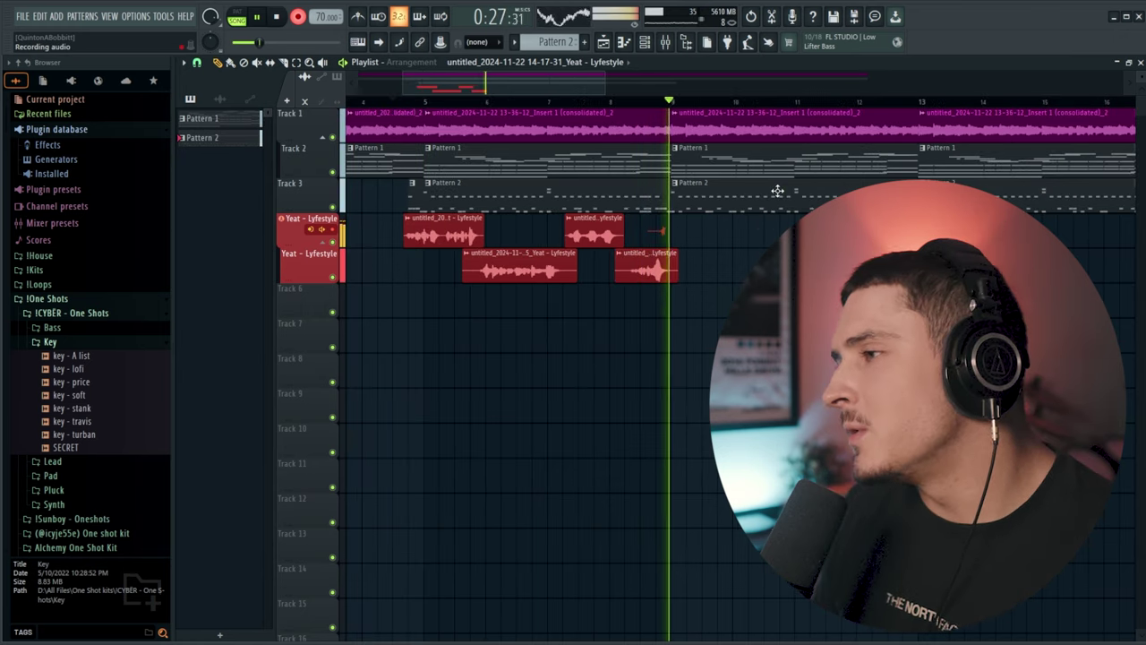
key("space")
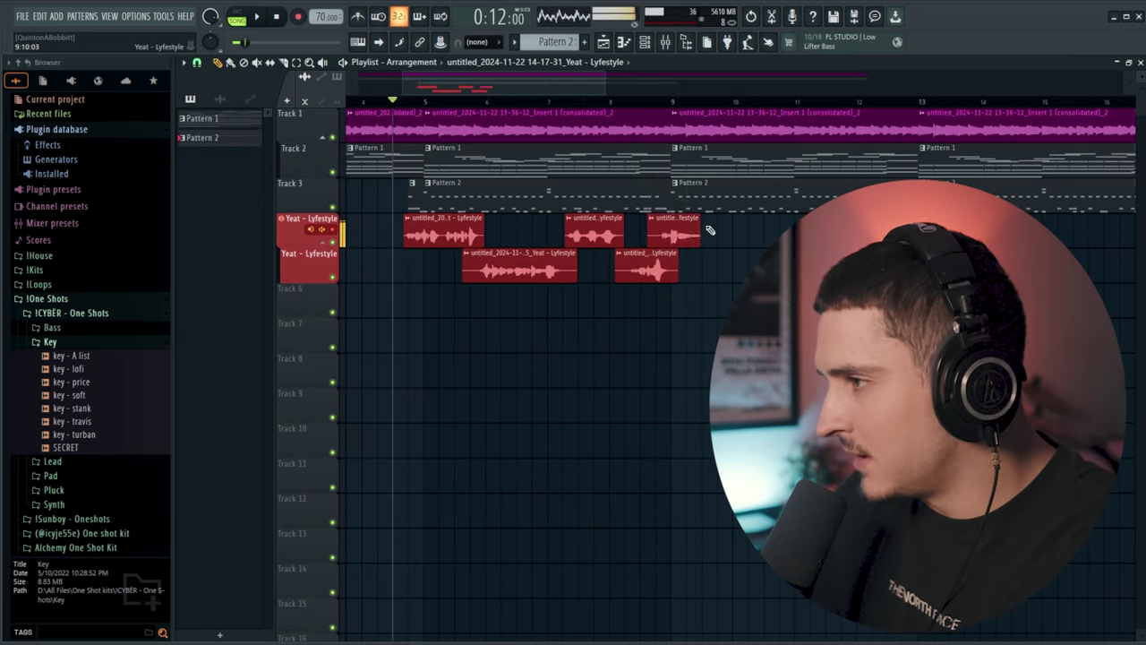
Record further vocal phrases through about bar 15 and trim the start of the vocal clip at bar 13.
key("space")
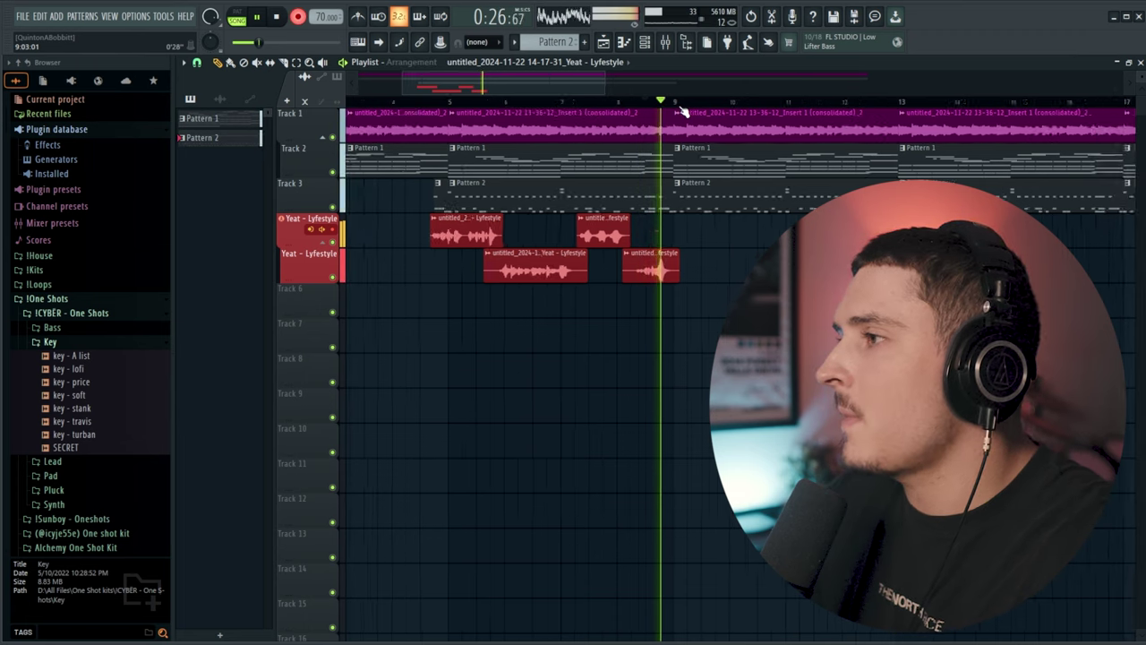
scroll(663, 112, "up", 3)
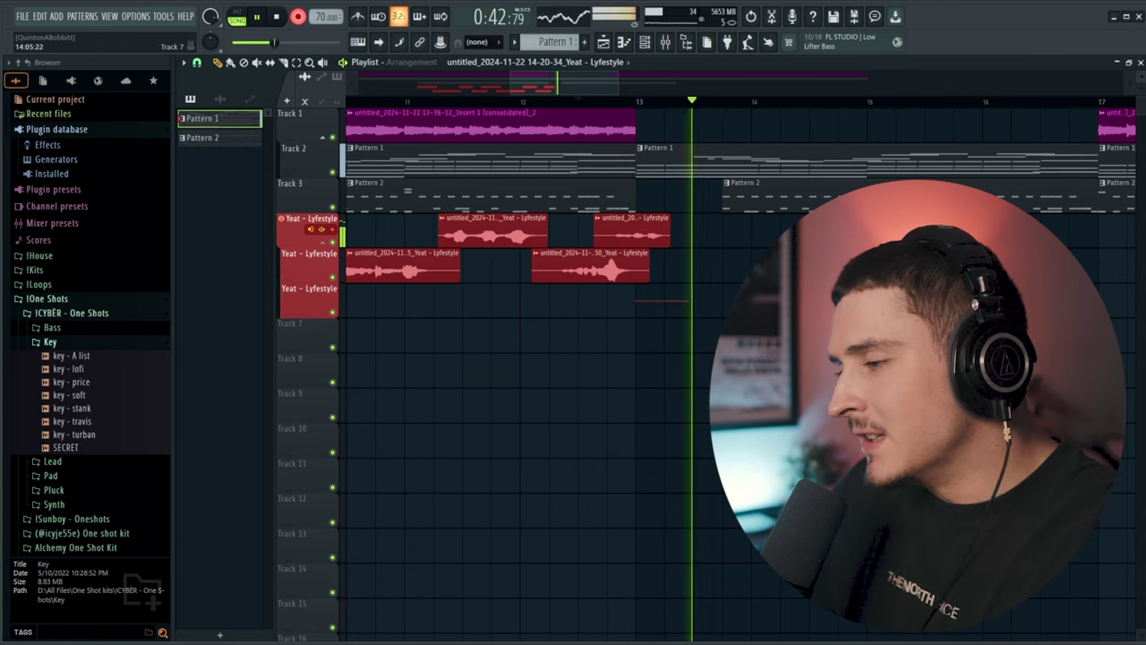
key("space")
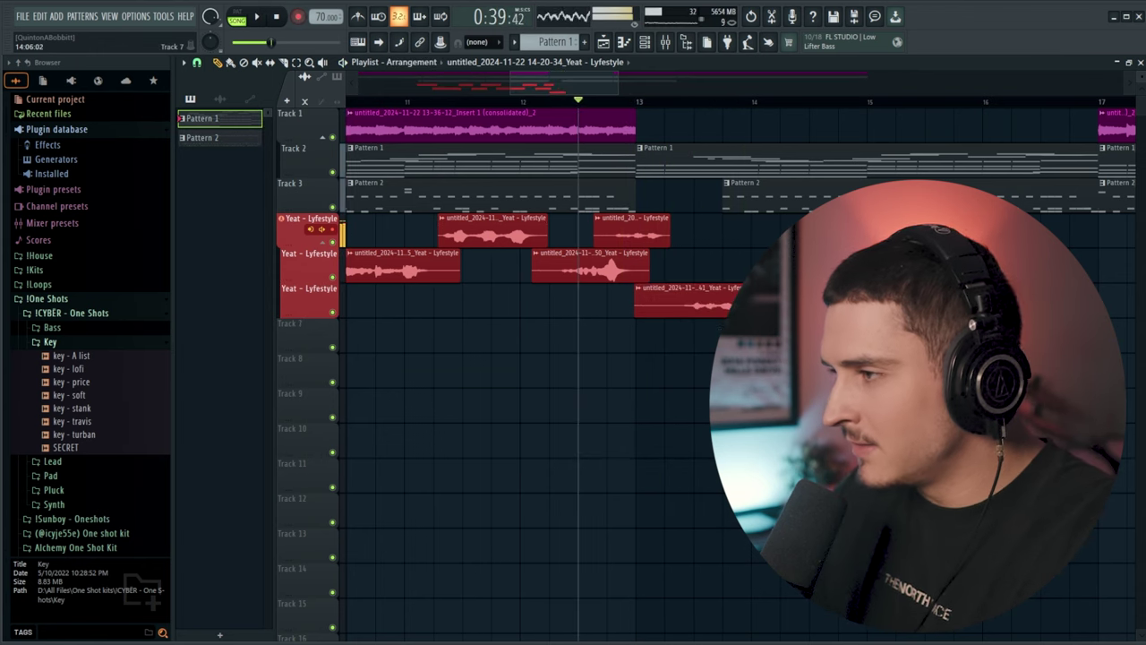
left_click_drag(634, 312, 678, 312)
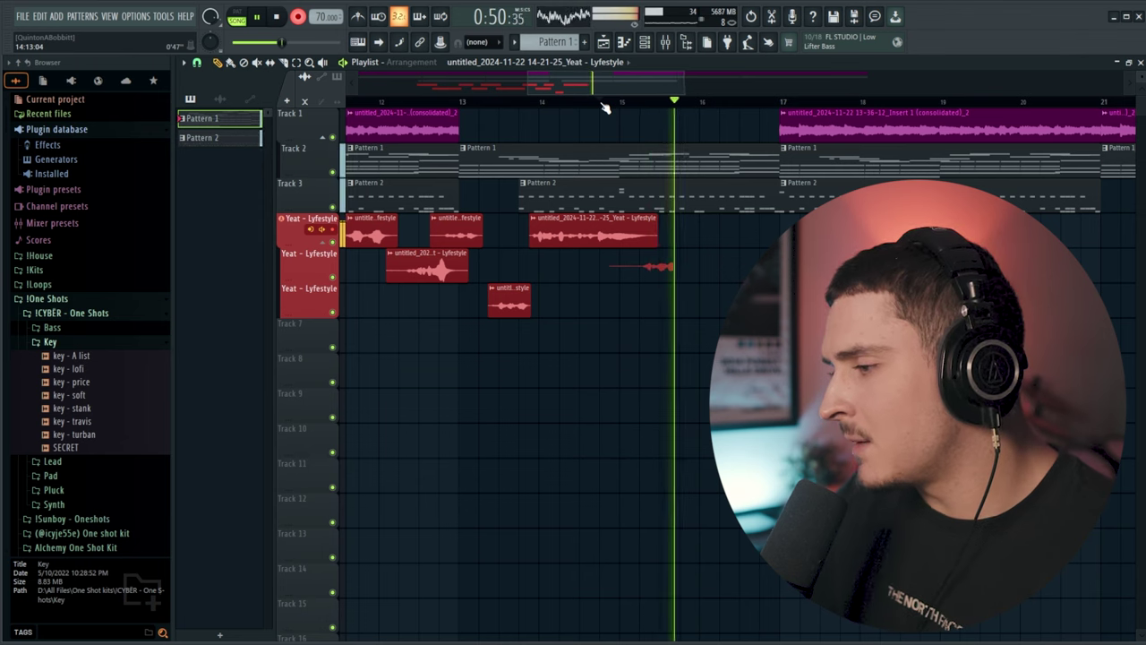
left_click(603, 102)
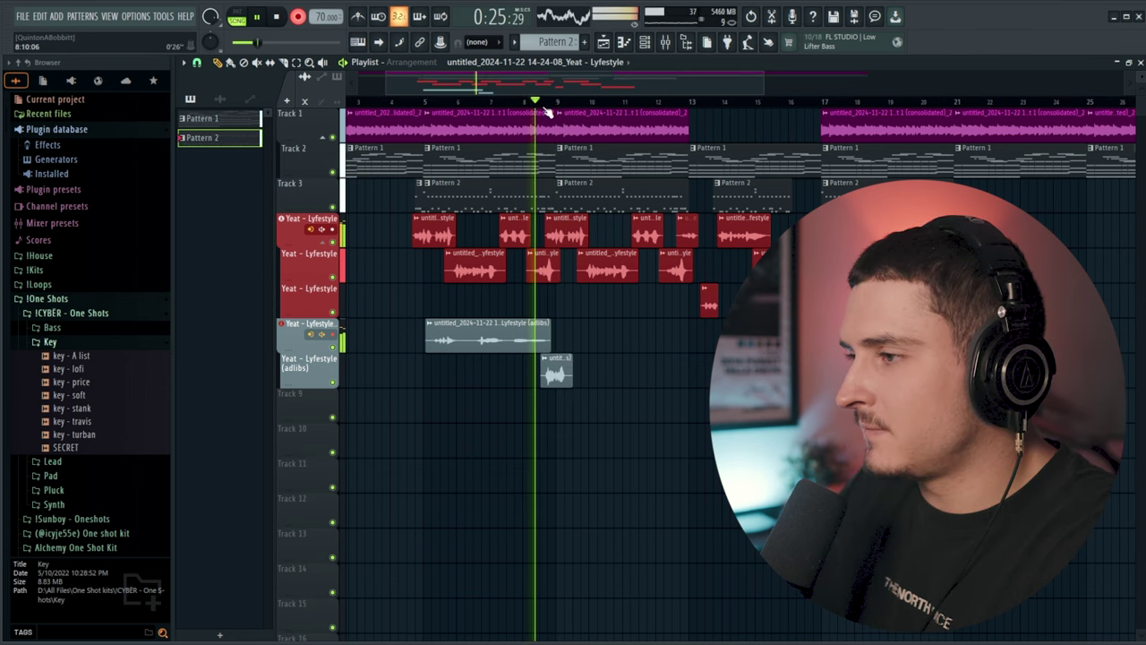
Record ad-libs on the Yeat - Lyfestyle (adlibs) tracks from about bar 8 and play them back from bar 9.
scroll(574, 464, "up", 3)
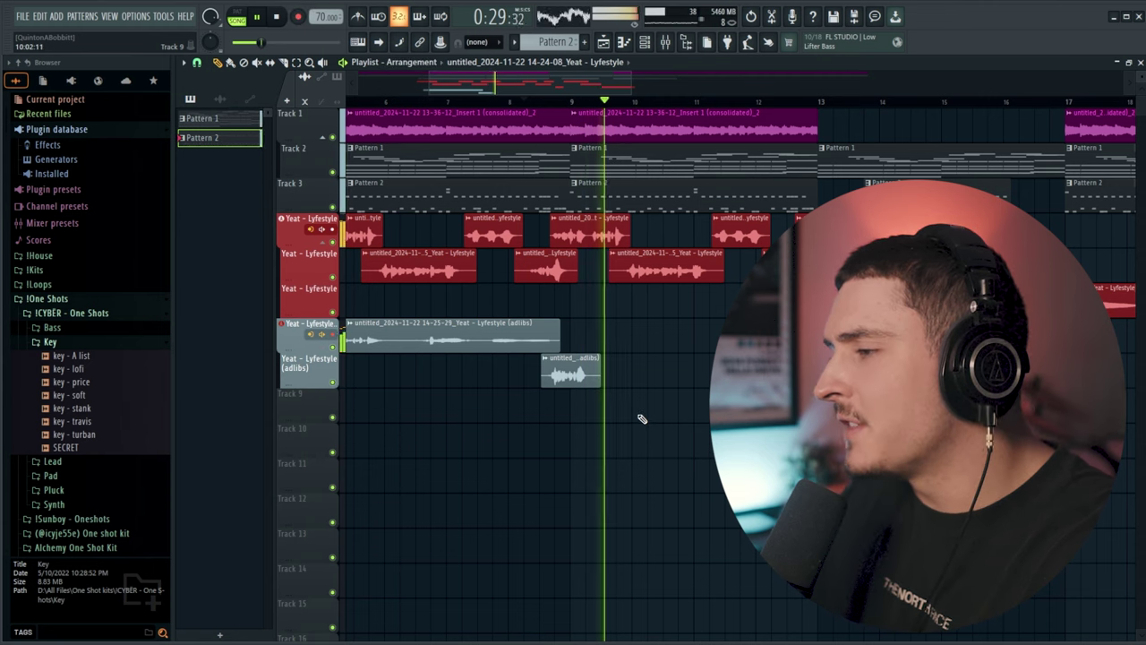
left_click(577, 102)
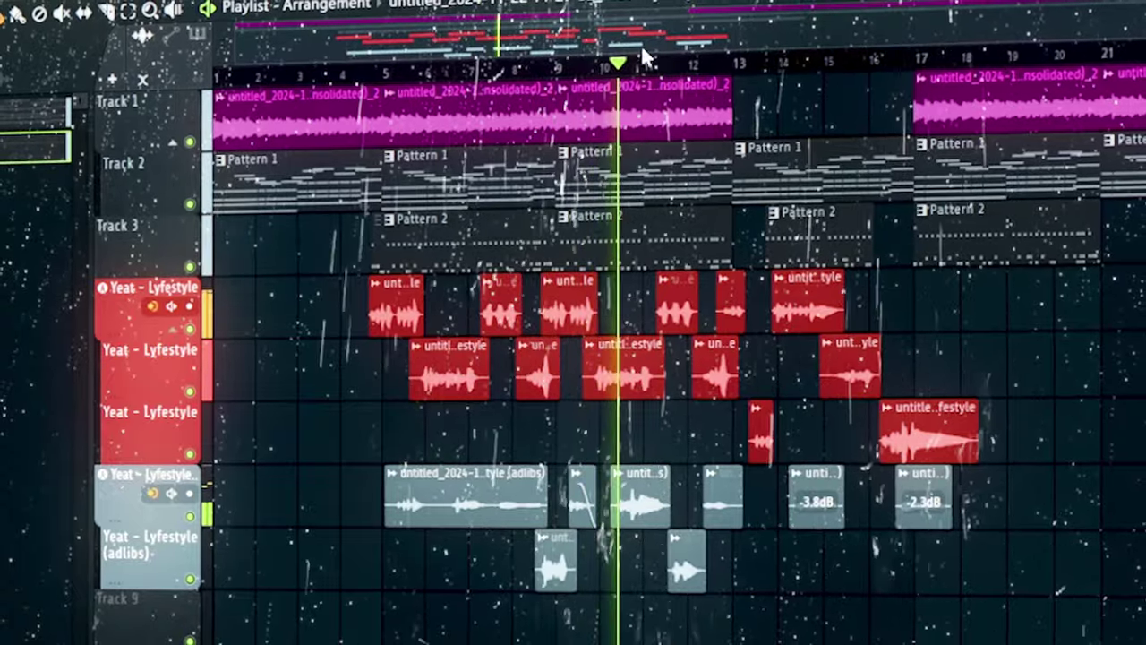
scroll(683, 81, "up", 2)
scroll(682, 83, "up", 1)
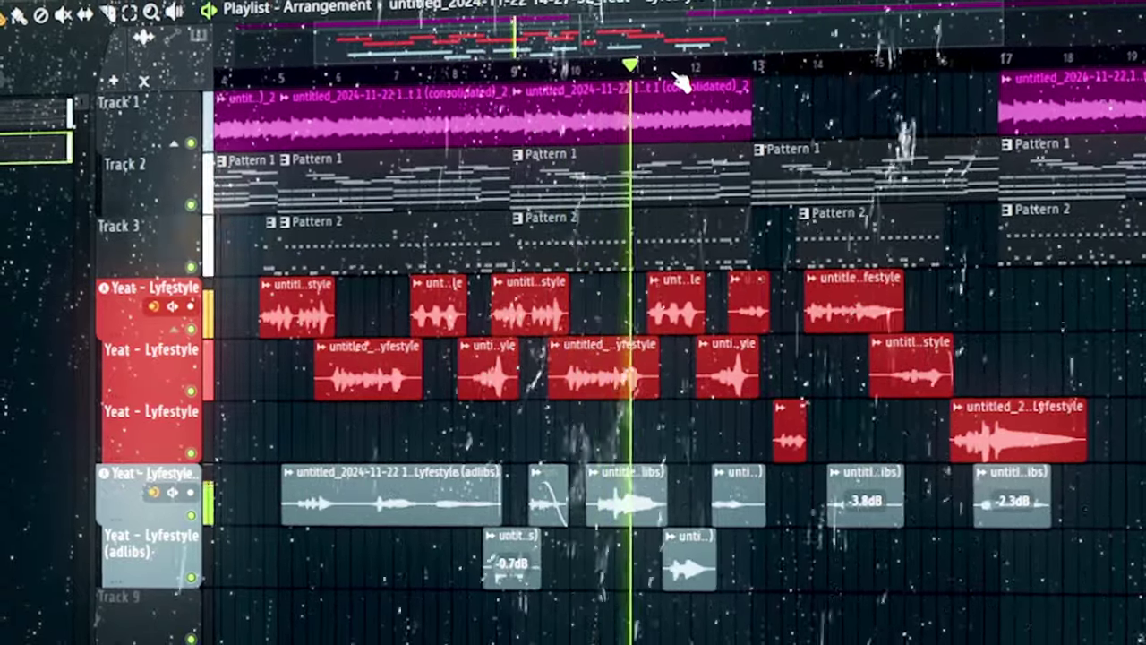